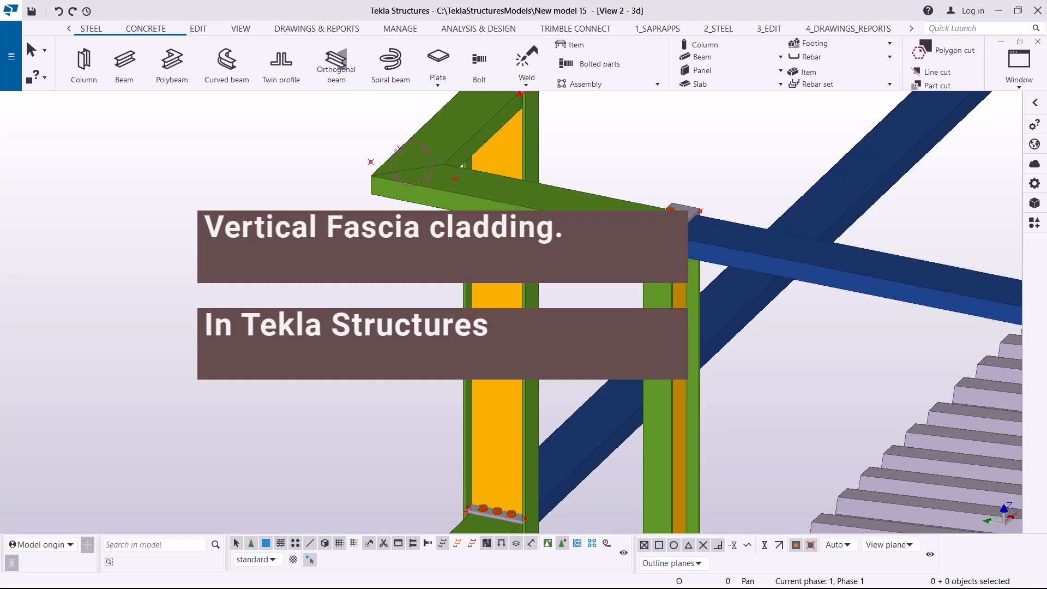
{"action": "scroll", "coordinate": [371, 165], "scroll_direction": "up", "scroll_amount": 5}
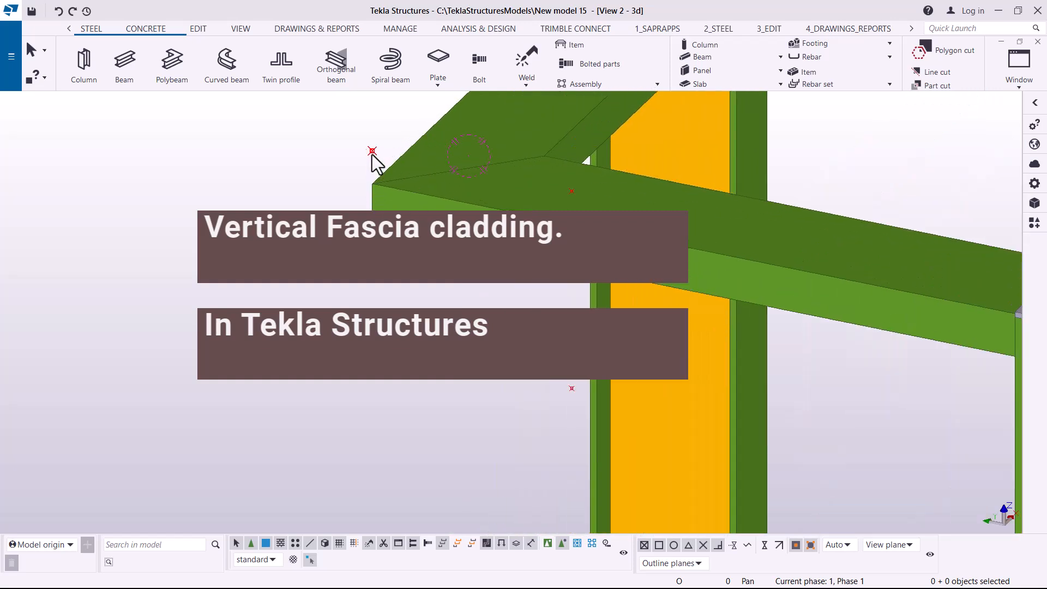
{"action": "left_click", "coordinate": [371, 152]}
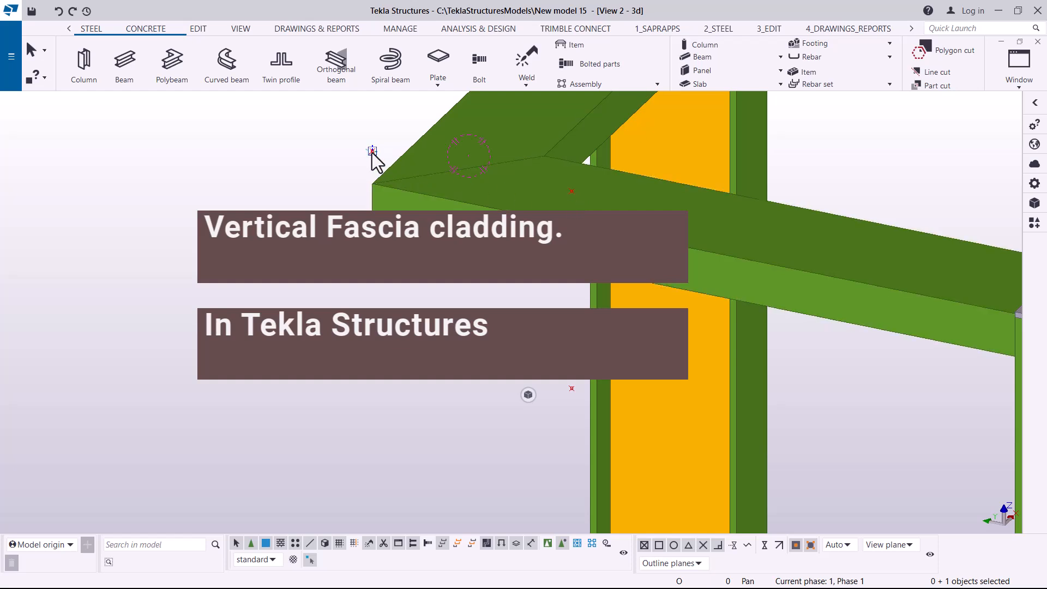
{"action": "scroll", "coordinate": [507, 166], "scroll_direction": "down", "scroll_amount": 4}
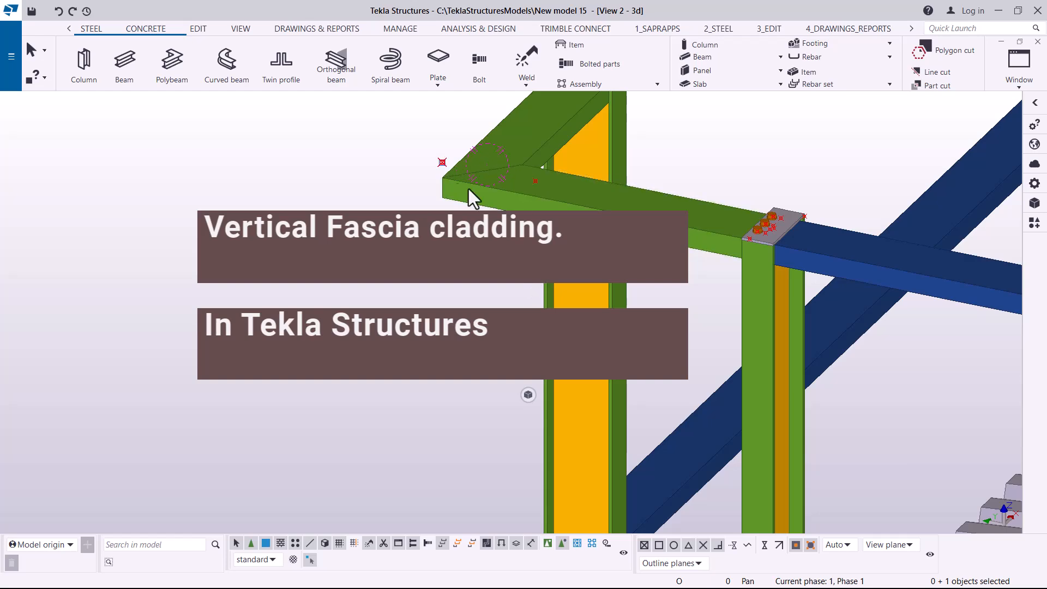
{"action": "scroll", "coordinate": [443, 163], "scroll_direction": "down", "scroll_amount": 2}
{"action": "scroll", "coordinate": [444, 162], "scroll_direction": "down", "scroll_amount": 4}
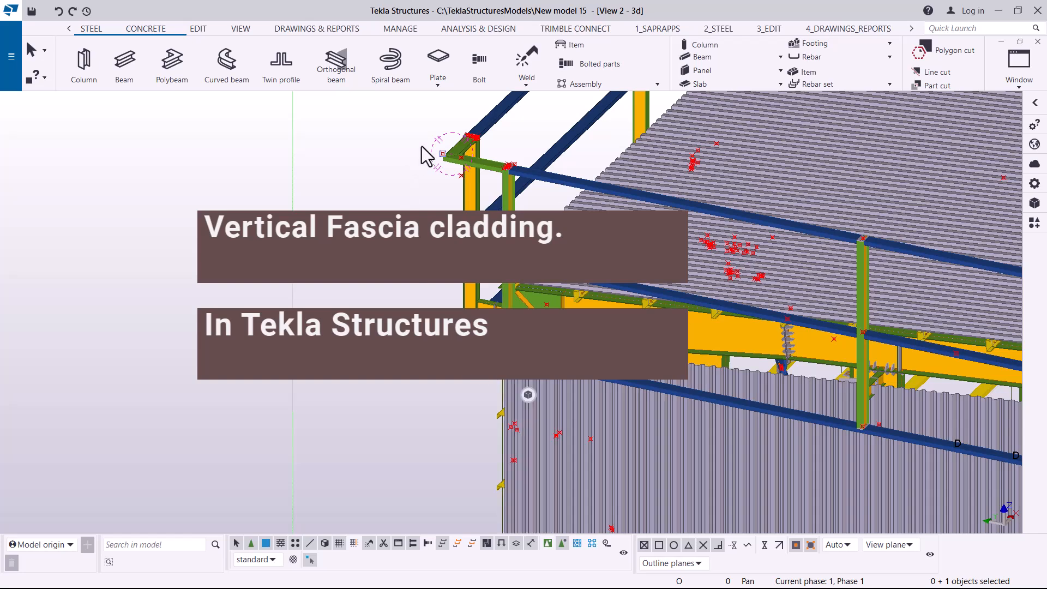
{"action": "scroll", "coordinate": [528, 394], "scroll_direction": "up", "scroll_amount": 4}
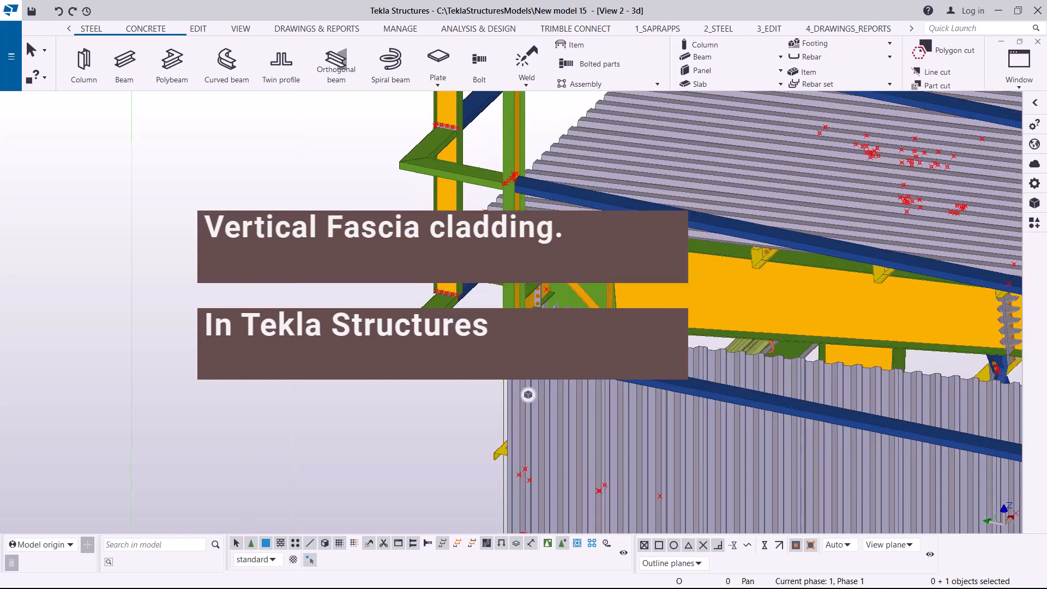
- Place a straight panel beam under the bottom corner bracket, ending at its outer corner point
{"action": "left_click", "coordinate": [125, 63]}
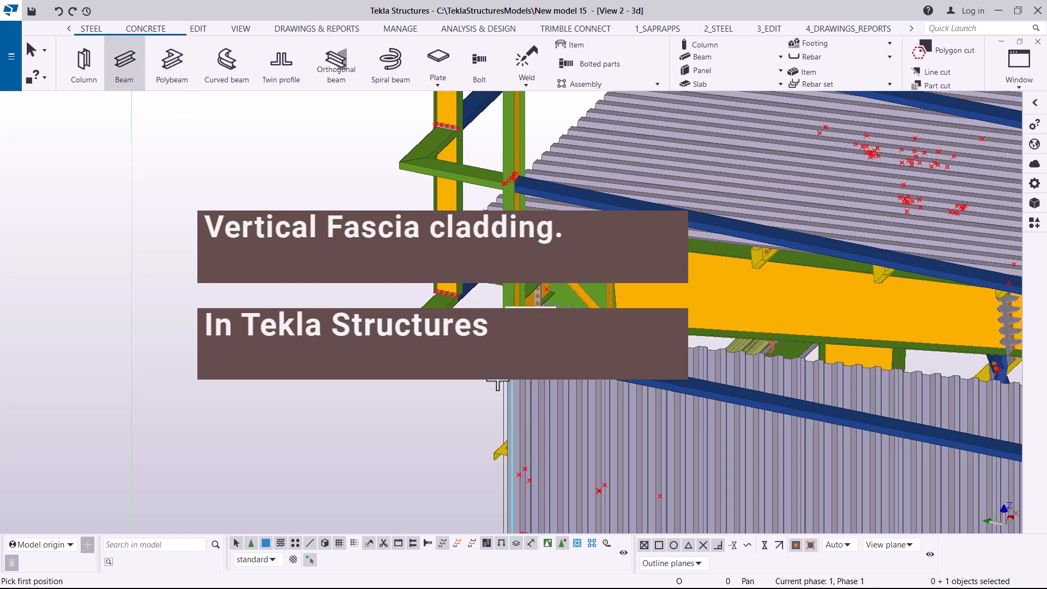
{"action": "scroll", "coordinate": [498, 384], "scroll_direction": "up", "scroll_amount": 4}
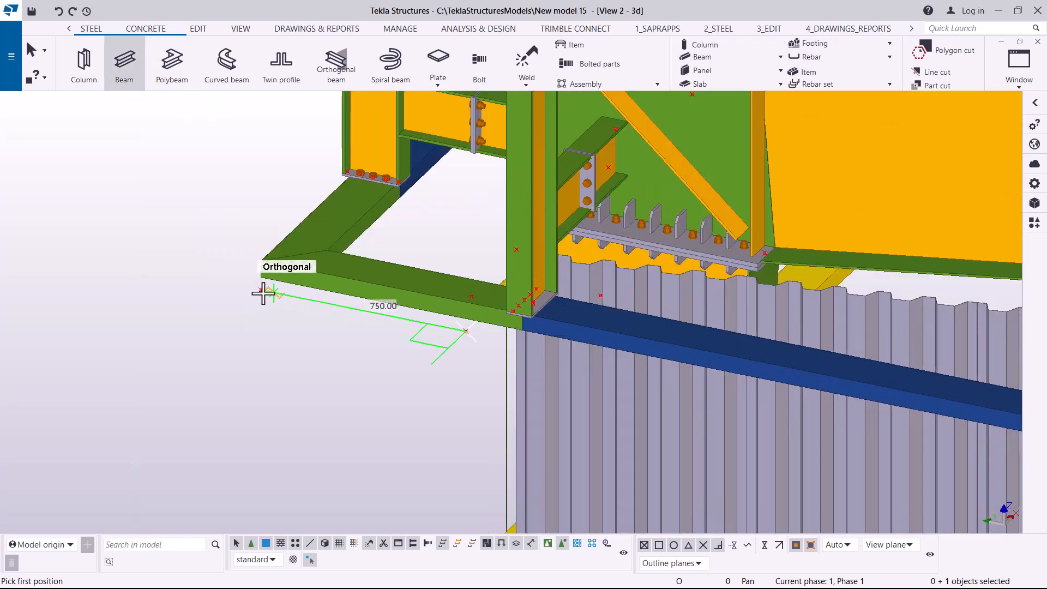
{"action": "left_click", "coordinate": [259, 290]}
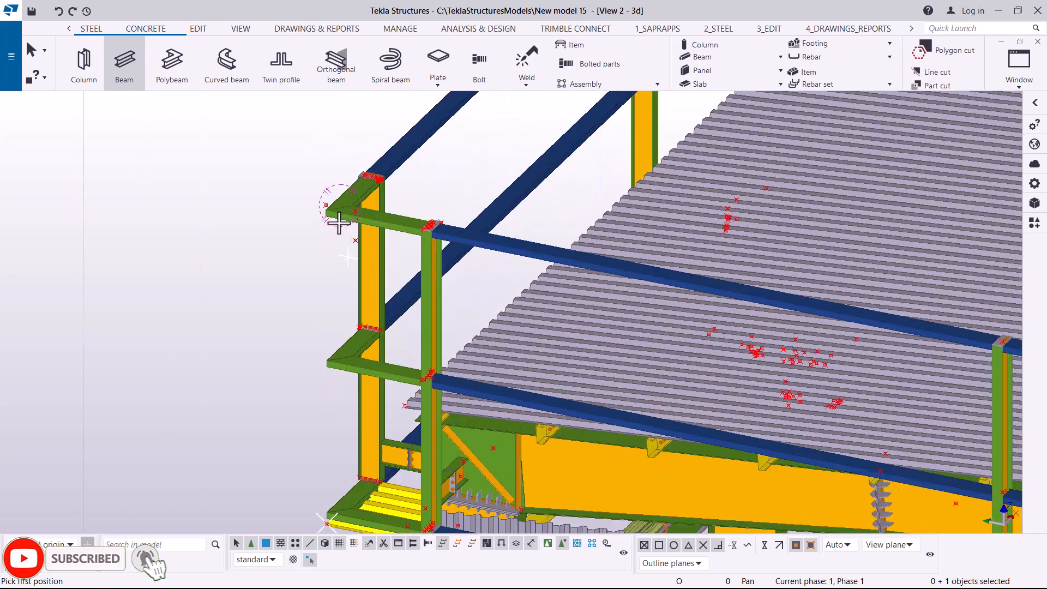
- Place a 300 mm panel beam at the top corner bracket, starting from its outer corner point
{"action": "scroll", "coordinate": [327, 196], "scroll_direction": "up", "scroll_amount": 5}
{"action": "scroll", "coordinate": [325, 193], "scroll_direction": "up", "scroll_amount": 3}
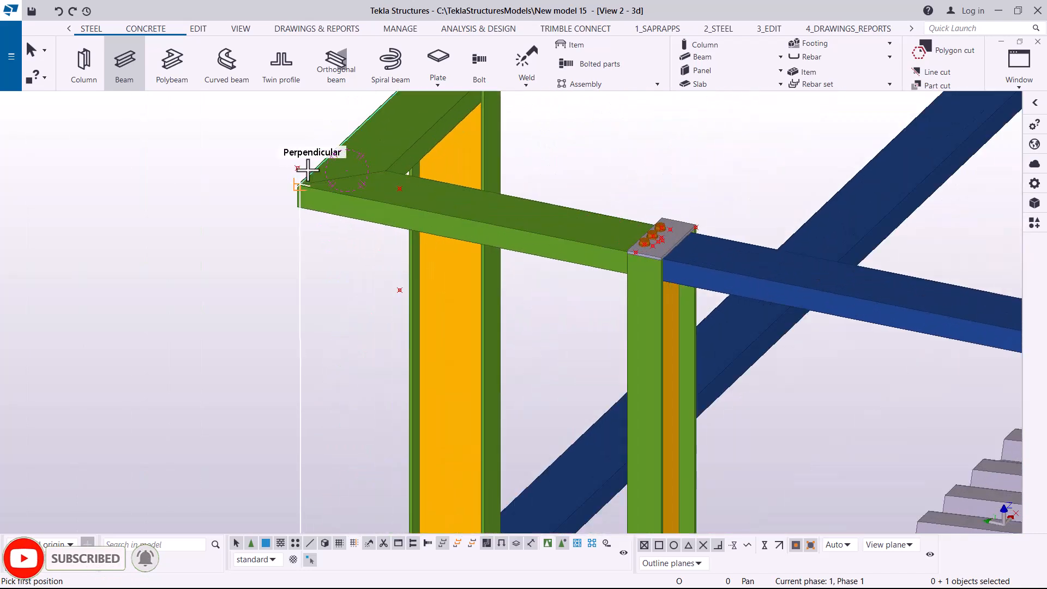
{"action": "left_click", "coordinate": [299, 169]}
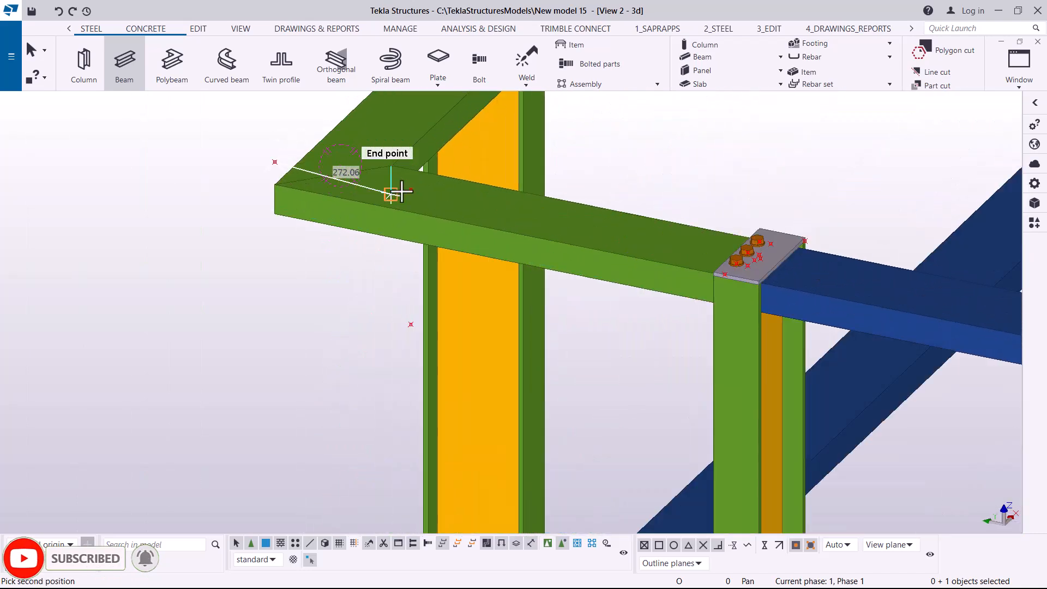
{"action": "scroll", "coordinate": [376, 188], "scroll_direction": "up", "scroll_amount": 3}
{"action": "left_click", "coordinate": [425, 265]}
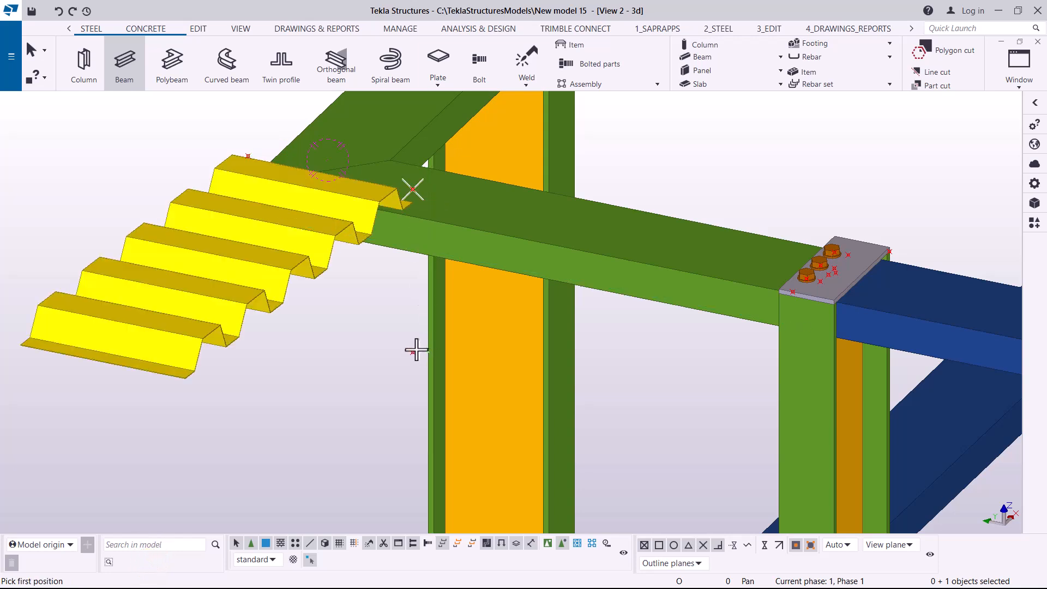
- End the beam command and delete the panel beam at the top corner bracket
{"action": "right_click", "coordinate": [165, 118]}
{"action": "left_click", "coordinate": [182, 130]}
{"action": "left_click", "coordinate": [189, 240]}
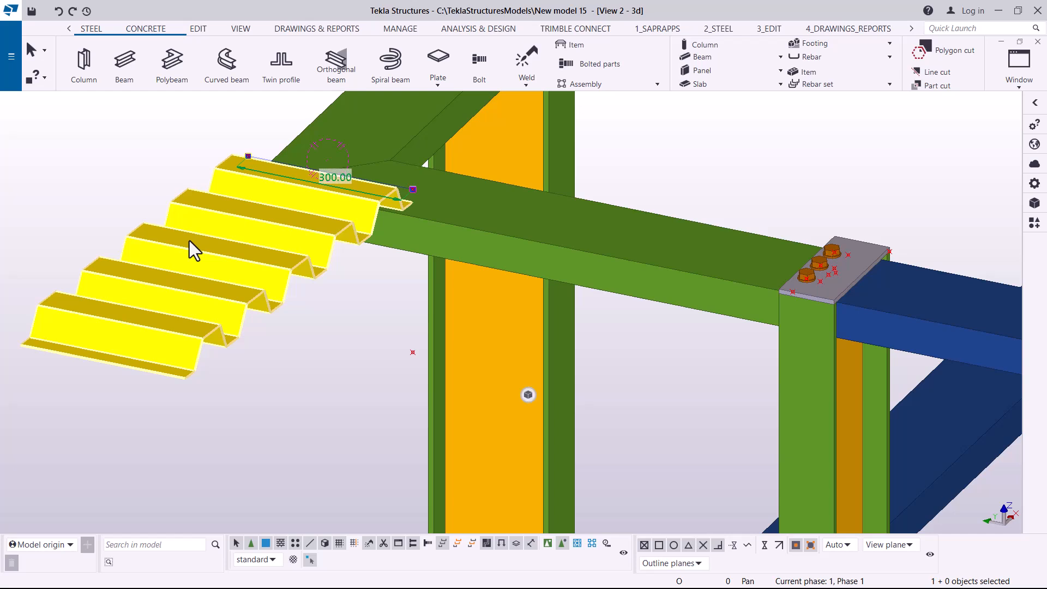
{"action": "key", "text": "Delete"}
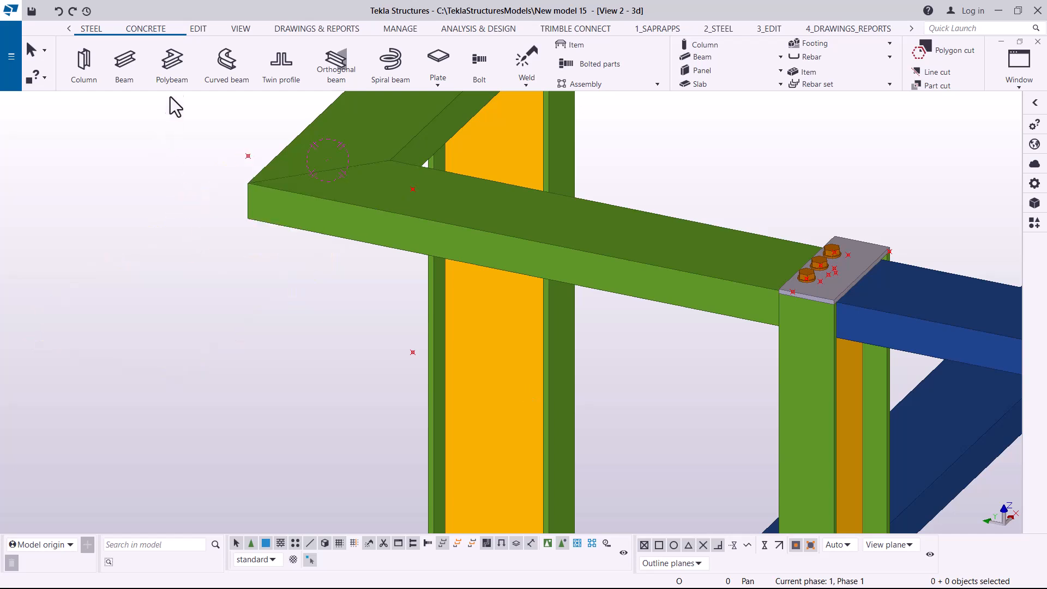
- Start a polybeam at the point below the top bracket, going 300 mm up and 300 mm across to the outer corner point
{"action": "left_click", "coordinate": [174, 61]}
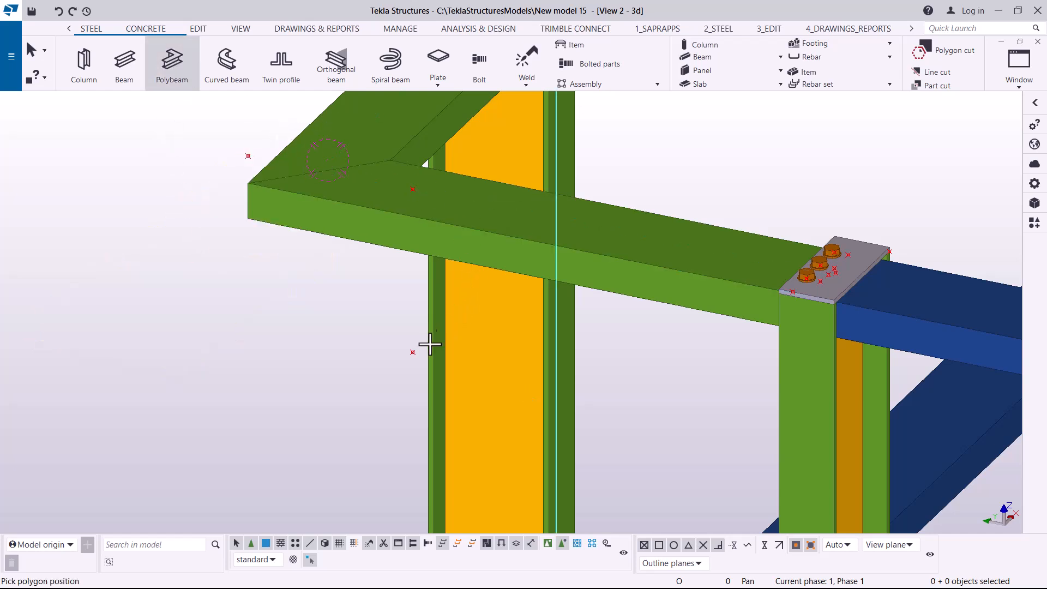
{"action": "left_click", "coordinate": [413, 352]}
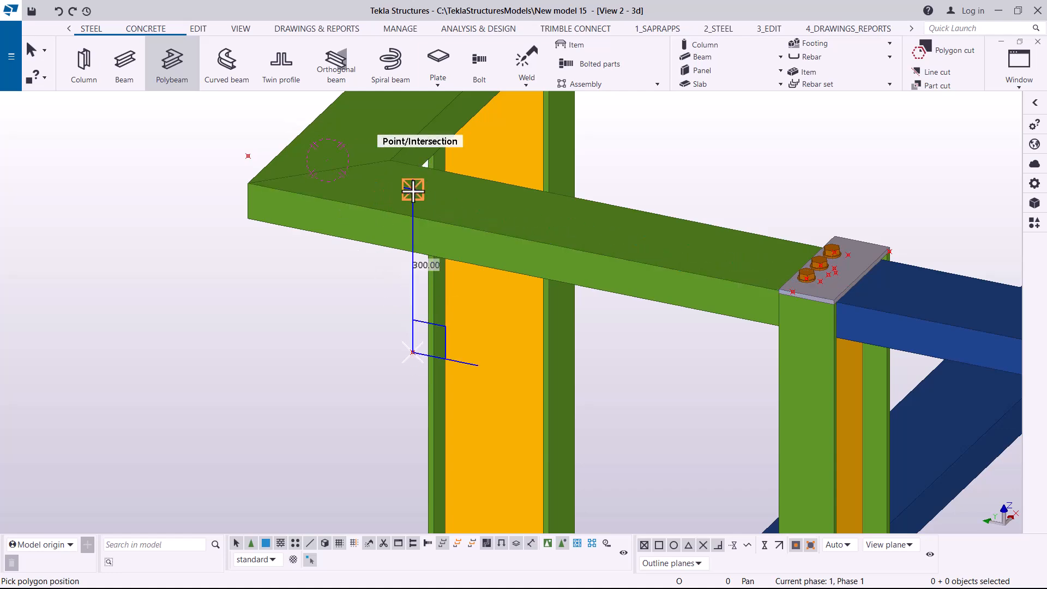
{"action": "left_click", "coordinate": [413, 189]}
{"action": "left_click", "coordinate": [248, 156]}
- Continue the polybeam 3290 mm down to the bottom bracket's outer corner and 800 mm along its underside, then finish and leave the command
{"action": "scroll", "coordinate": [400, 162], "scroll_direction": "down", "scroll_amount": 6}
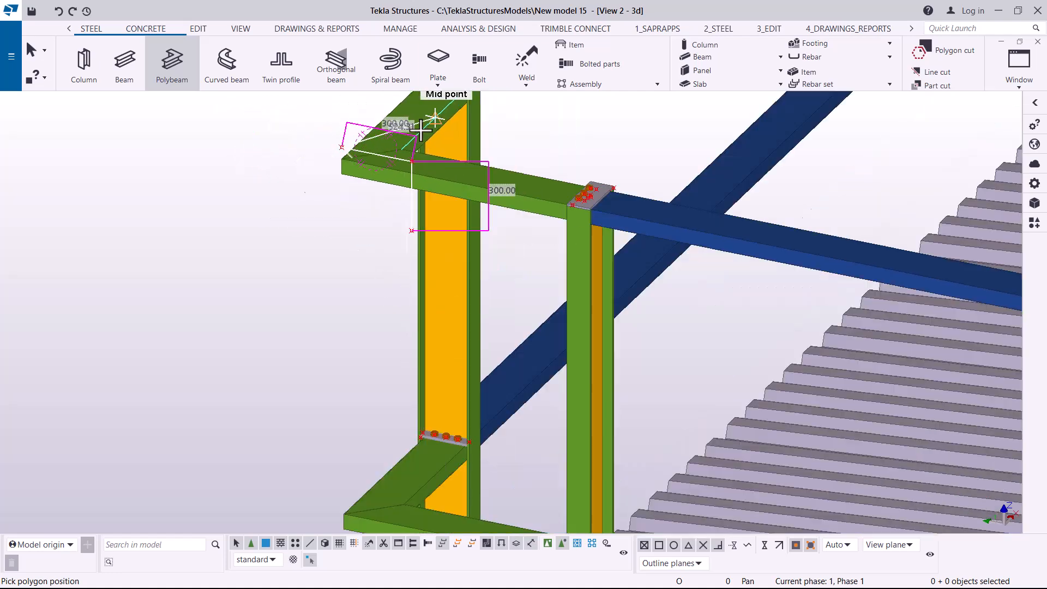
{"action": "scroll", "coordinate": [431, 306], "scroll_direction": "up", "scroll_amount": 2}
{"action": "scroll", "coordinate": [364, 281], "scroll_direction": "down", "scroll_amount": 2}
{"action": "scroll", "coordinate": [382, 381], "scroll_direction": "up", "scroll_amount": 8}
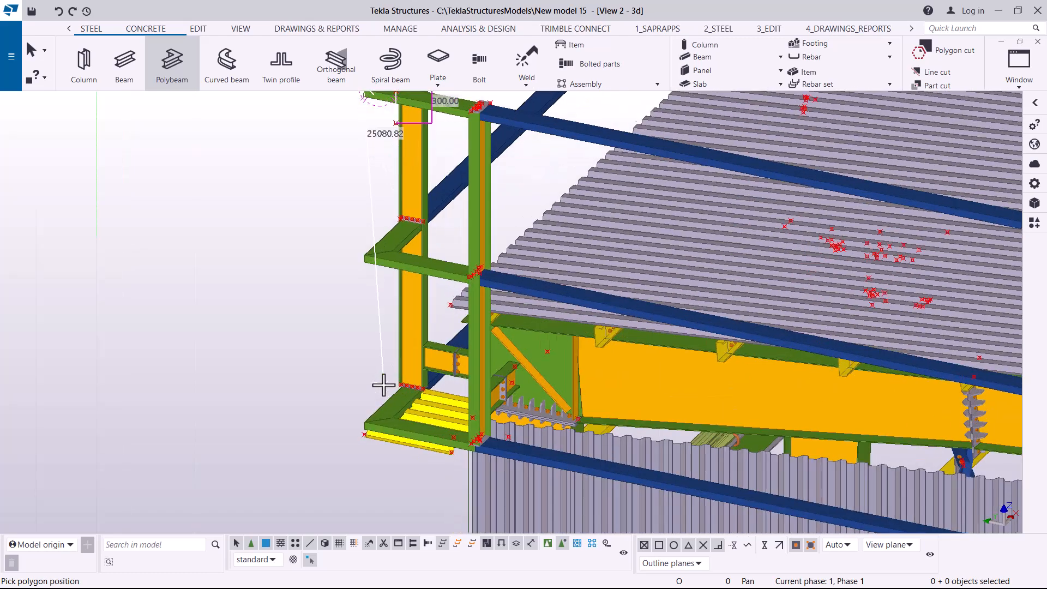
{"action": "scroll", "coordinate": [338, 461], "scroll_direction": "up", "scroll_amount": 2}
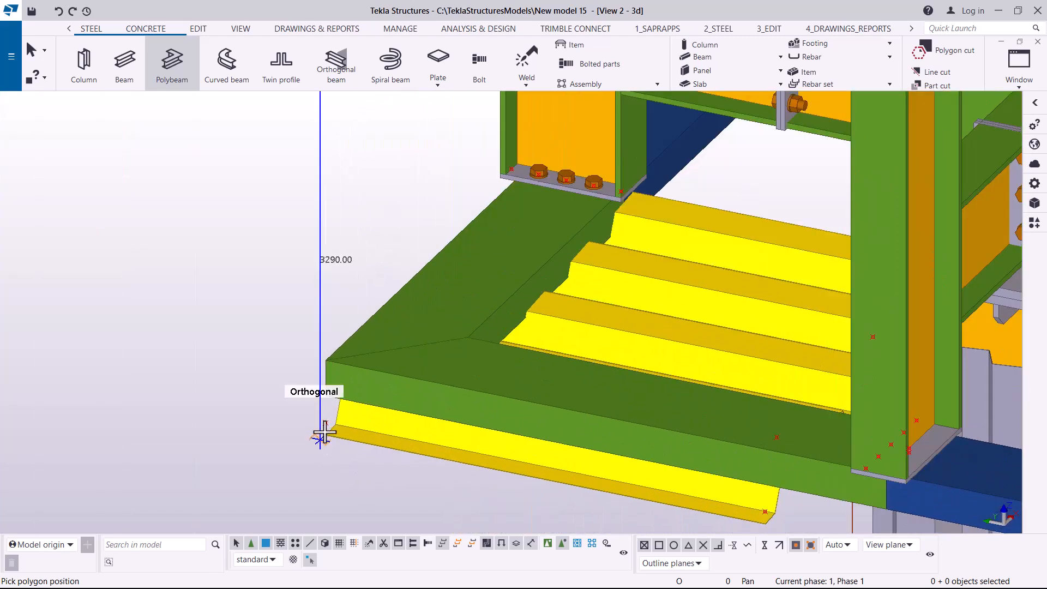
{"action": "left_click", "coordinate": [320, 391]}
{"action": "scroll", "coordinate": [607, 495], "scroll_direction": "down", "scroll_amount": 2}
{"action": "scroll", "coordinate": [676, 463], "scroll_direction": "up", "scroll_amount": 5}
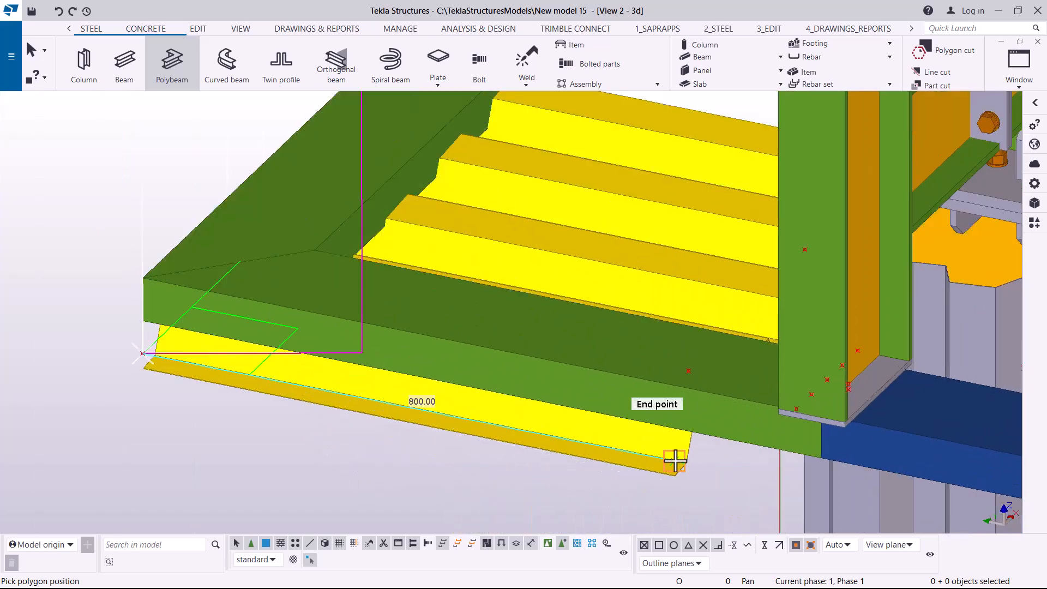
{"action": "left_click", "coordinate": [674, 462]}
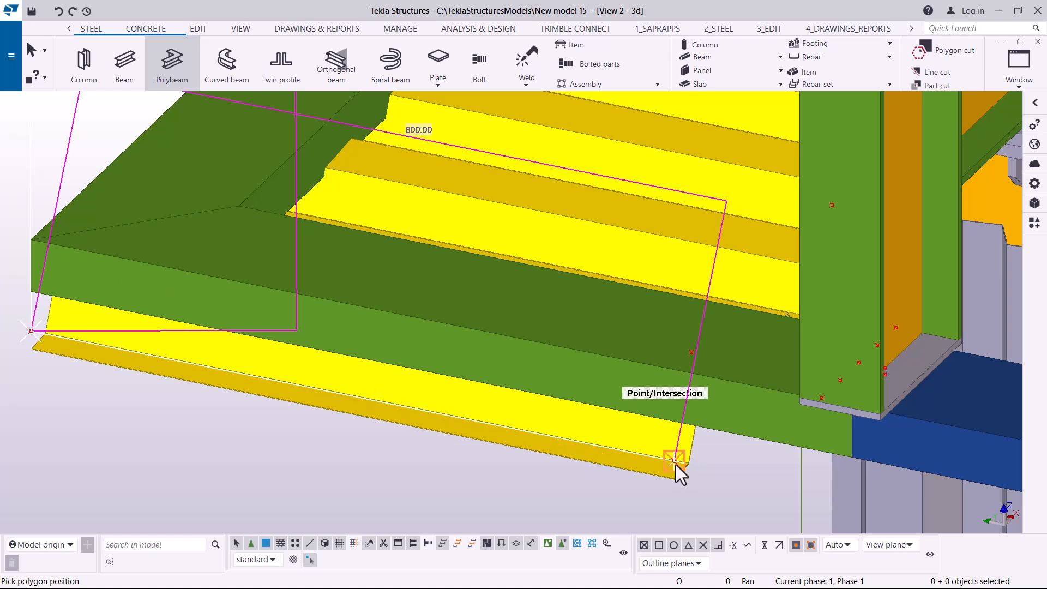
{"action": "middle_click", "coordinate": [675, 463]}
{"action": "scroll", "coordinate": [490, 379], "scroll_direction": "down", "scroll_amount": 5}
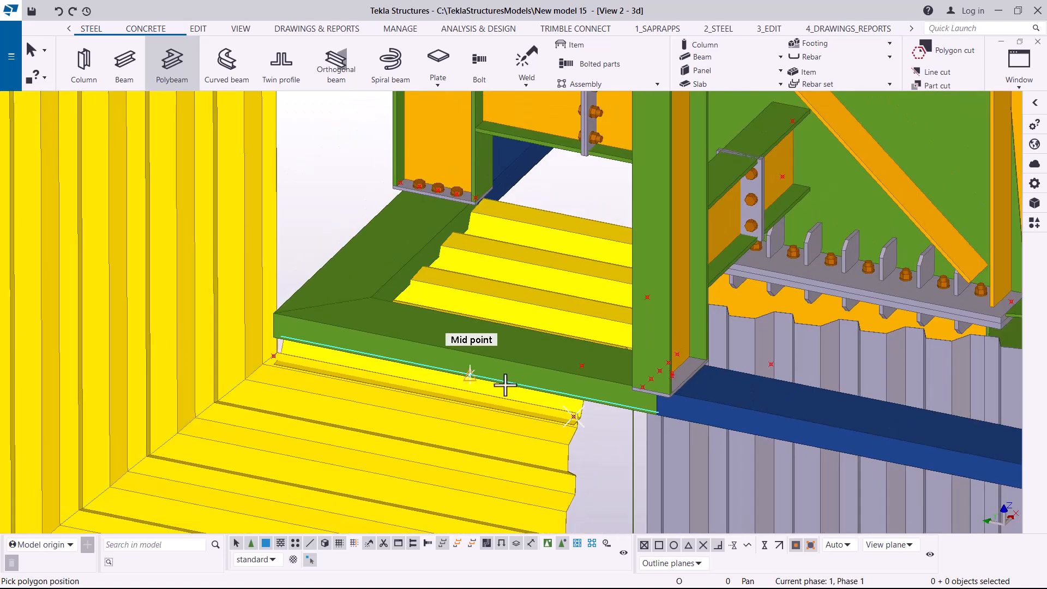
{"action": "scroll", "coordinate": [497, 371], "scroll_direction": "down", "scroll_amount": 4}
{"action": "scroll", "coordinate": [376, 363], "scroll_direction": "down", "scroll_amount": 4}
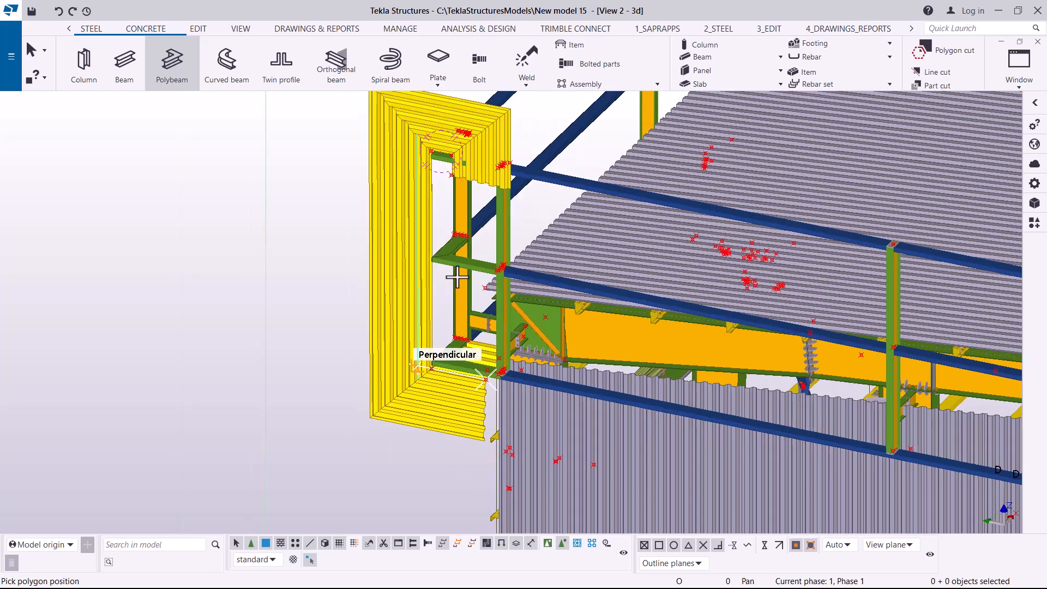
{"action": "right_click", "coordinate": [349, 164]}
{"action": "left_click", "coordinate": [373, 169]}
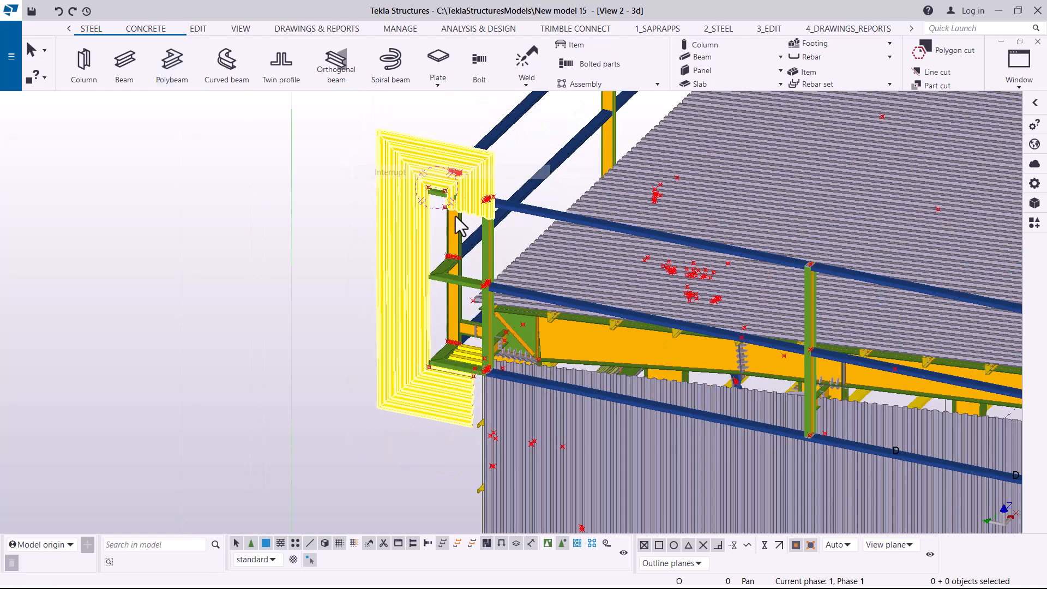
- Delete the straight panel beam under the bottom corner bracket, keeping the new polybeam
{"action": "scroll", "coordinate": [460, 436], "scroll_direction": "up", "scroll_amount": 5}
{"action": "scroll", "coordinate": [473, 367], "scroll_direction": "up", "scroll_amount": 3}
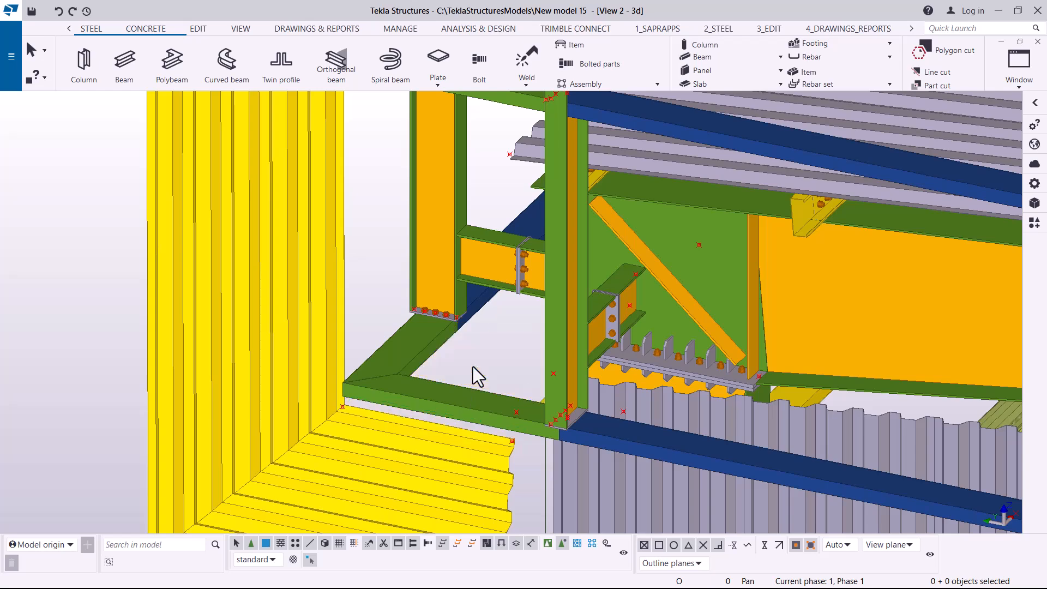
{"action": "middle_click_drag", "start_coordinate": [372, 297], "coordinate": [313, 234], "text": "ctrl"}
{"action": "scroll", "coordinate": [313, 233], "scroll_direction": "down", "scroll_amount": 10}
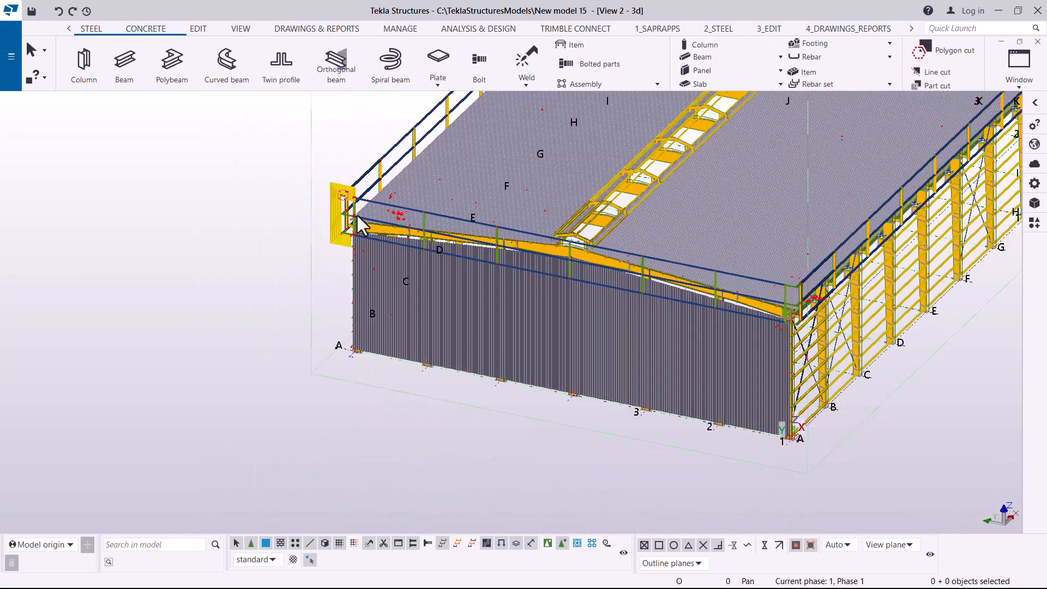
{"action": "scroll", "coordinate": [335, 197], "scroll_direction": "up", "scroll_amount": 10}
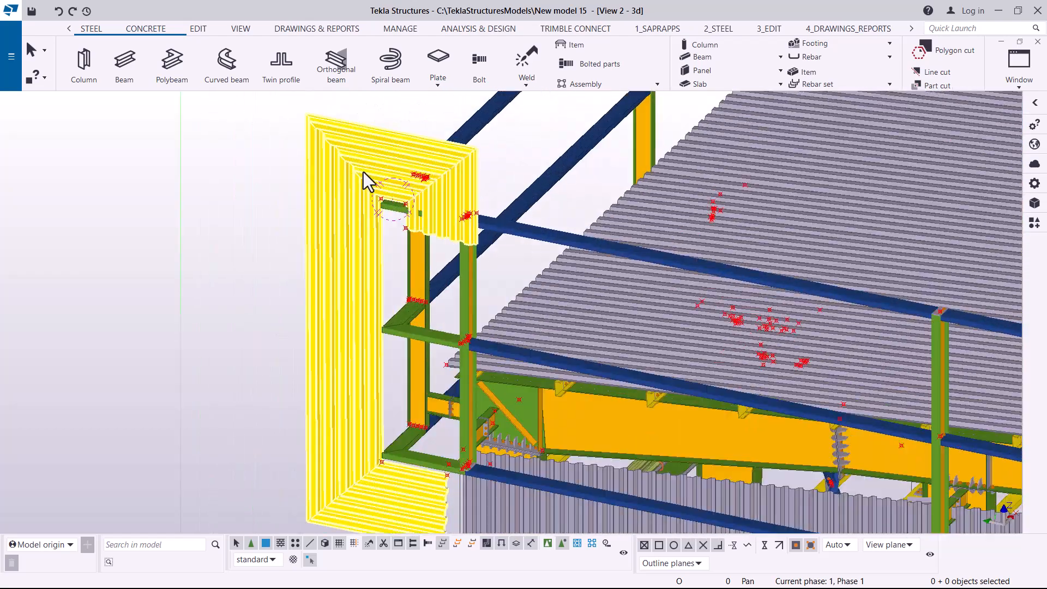
- Set the fascia polybeam's rotation offset to 0 and apply the change
{"action": "scroll", "coordinate": [366, 170], "scroll_direction": "up", "scroll_amount": 5}
{"action": "left_click", "coordinate": [364, 168]}
{"action": "double_click", "coordinate": [364, 168]}
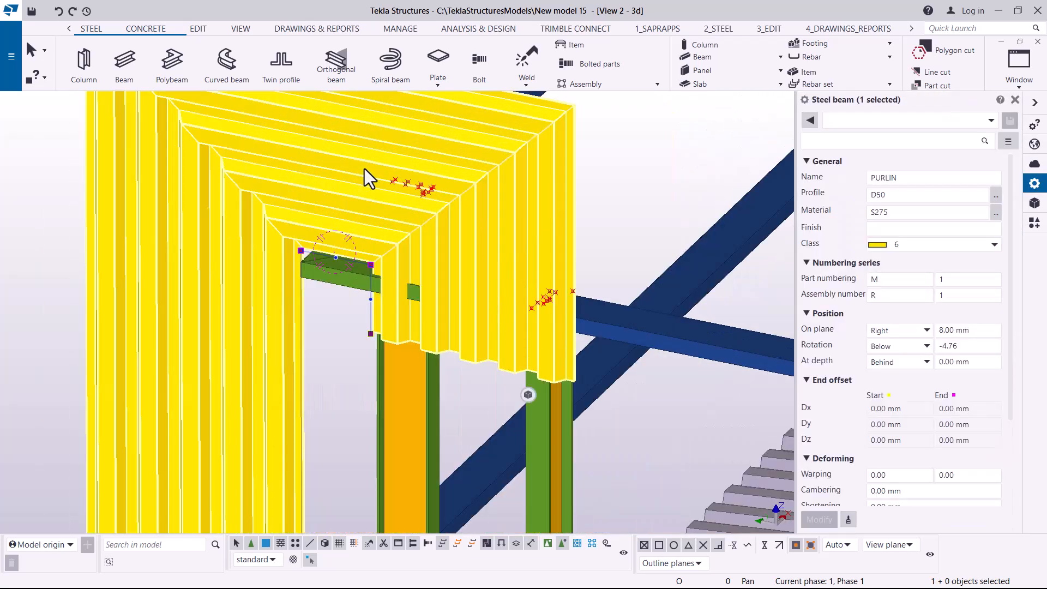
{"action": "left_click", "coordinate": [936, 345]}
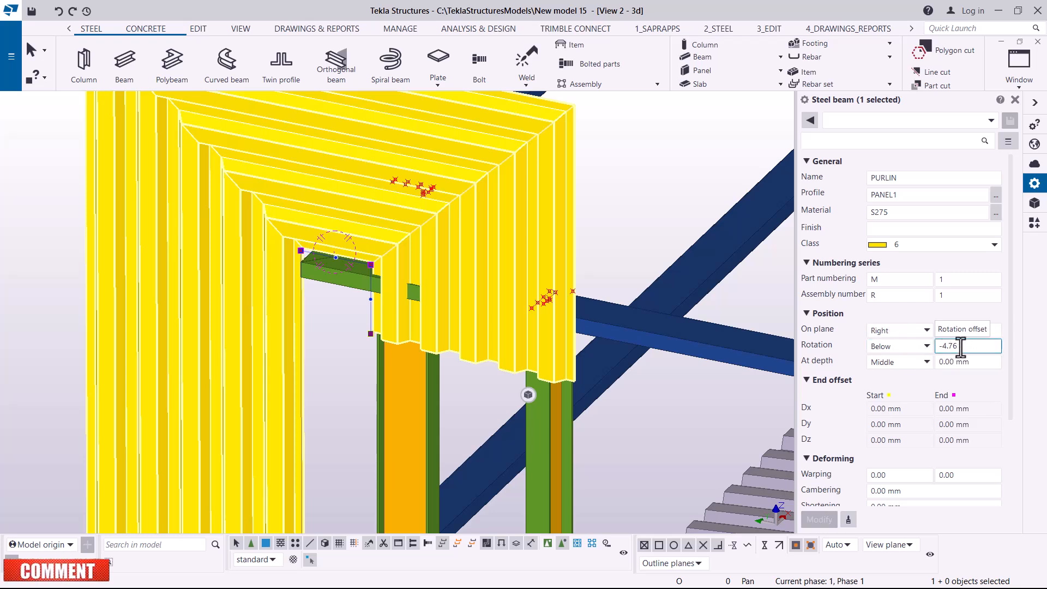
{"action": "type", "text": "0"}
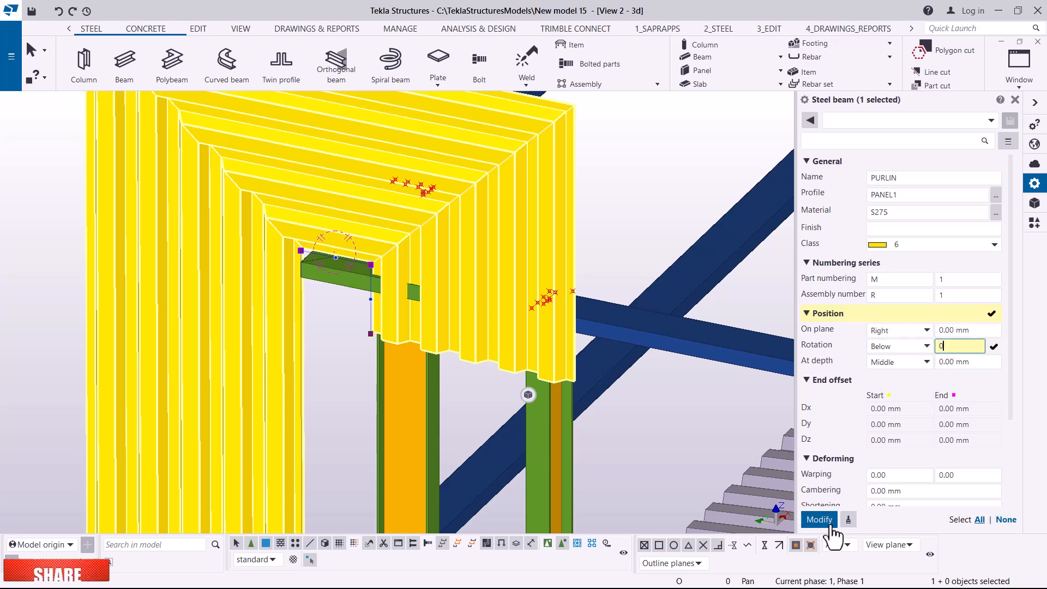
{"action": "left_click", "coordinate": [819, 520]}
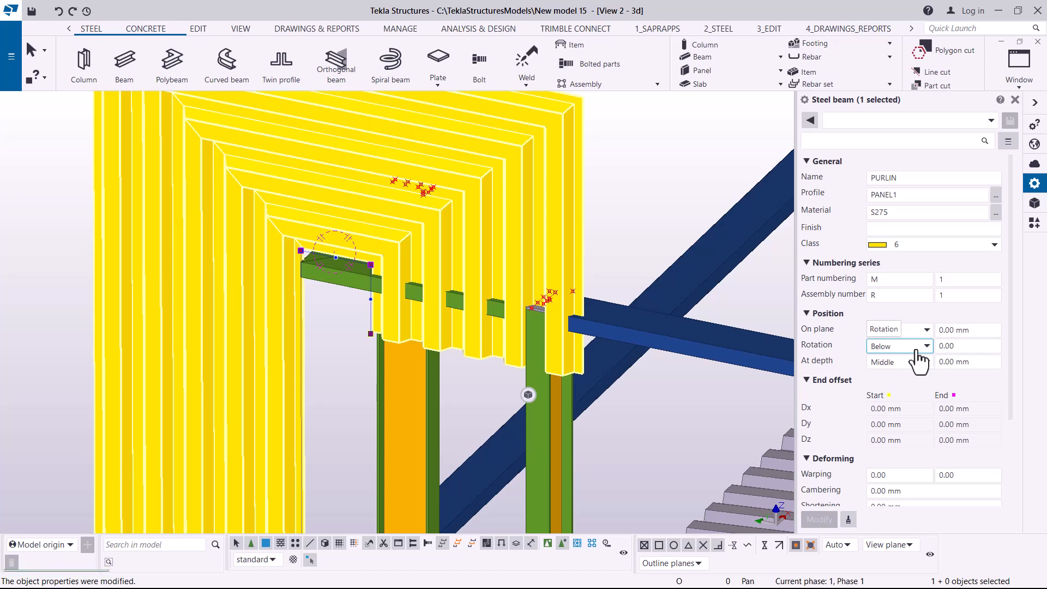
- Change the fascia polybeam's rotation to Front and apply the change
{"action": "left_click", "coordinate": [919, 347]}
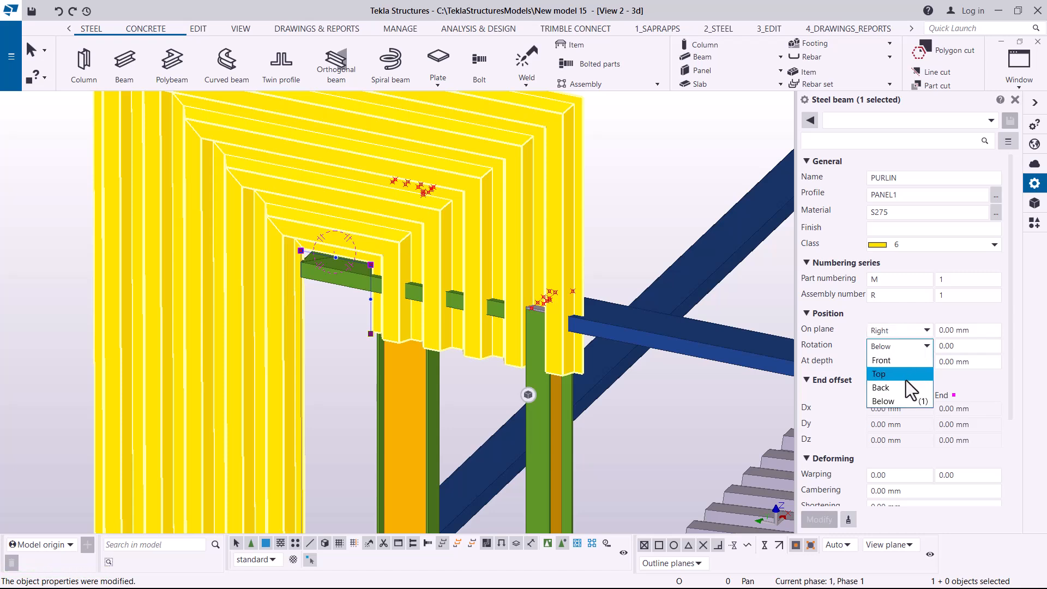
{"action": "left_click", "coordinate": [898, 397]}
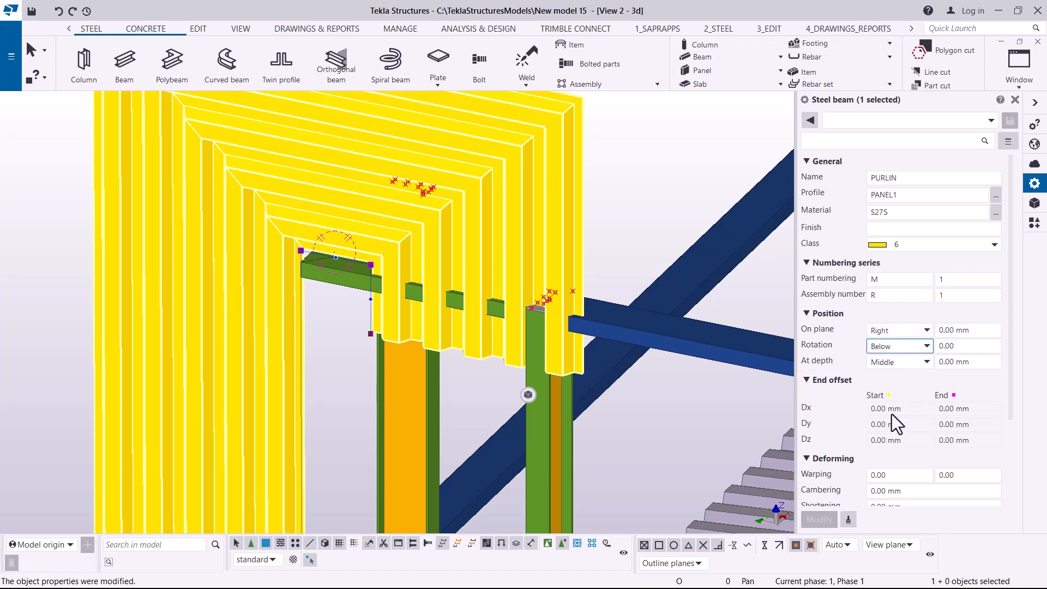
{"action": "left_click", "coordinate": [926, 348]}
{"action": "left_click", "coordinate": [892, 361]}
{"action": "left_click", "coordinate": [819, 521]}
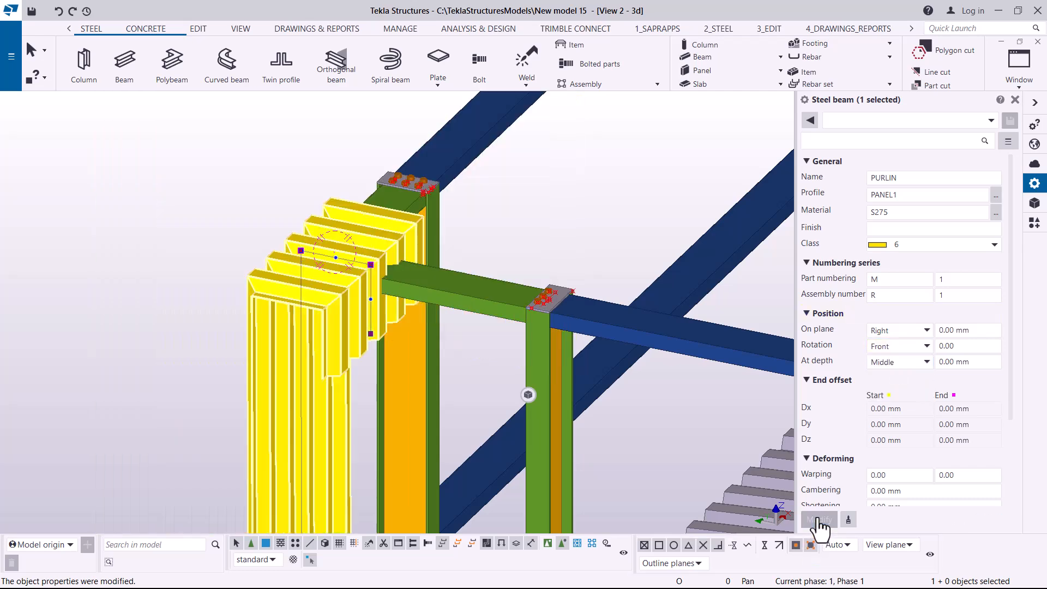
{"action": "scroll", "coordinate": [343, 197], "scroll_direction": "down", "scroll_amount": 5}
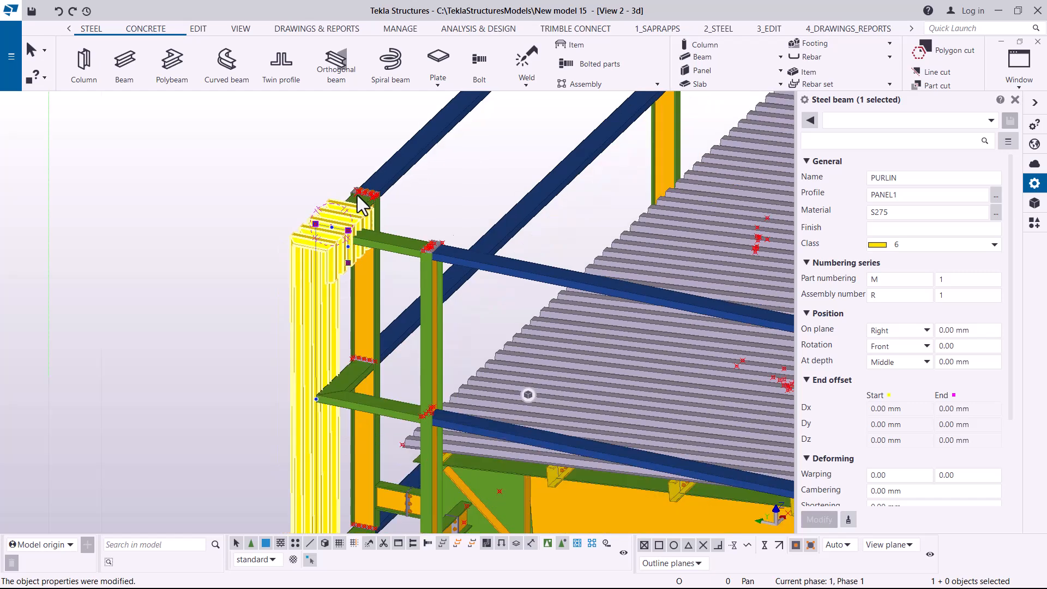
{"action": "scroll", "coordinate": [344, 479], "scroll_direction": "up", "scroll_amount": 6}
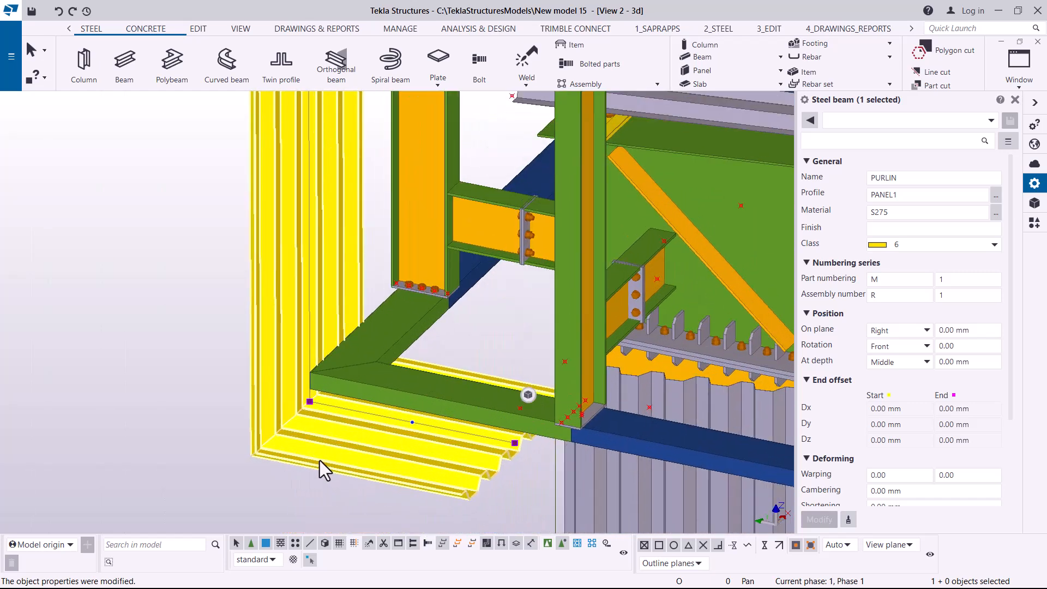
- Examine the fascia polybeam around the bottom bracket and at its folded top edge from several angles
{"action": "left_click", "coordinate": [241, 30]}
{"action": "left_click", "coordinate": [552, 71]}
{"action": "left_click", "coordinate": [575, 94]}
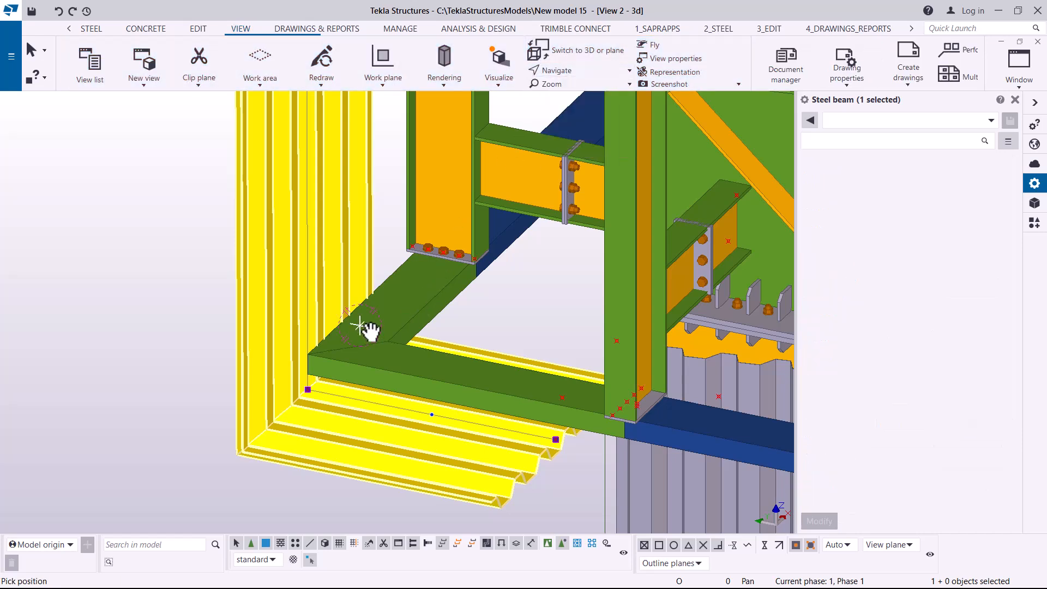
{"action": "left_click", "coordinate": [360, 325]}
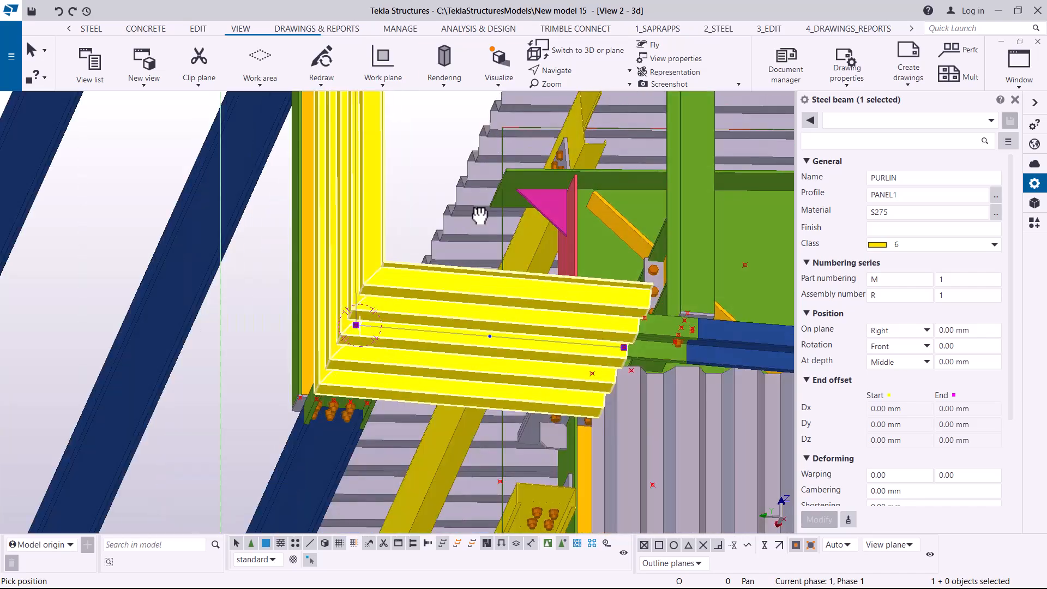
{"action": "middle_click_drag", "start_coordinate": [479, 216], "coordinate": [360, 194], "text": "ctrl"}
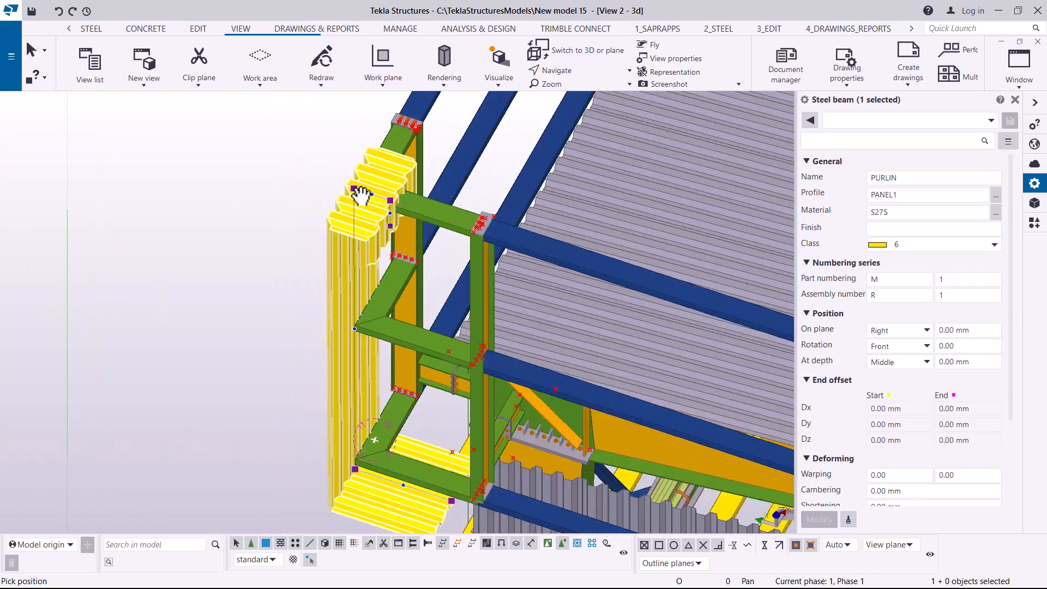
{"action": "scroll", "coordinate": [366, 199], "scroll_direction": "up", "scroll_amount": 4}
{"action": "scroll", "coordinate": [398, 234], "scroll_direction": "up", "scroll_amount": 3}
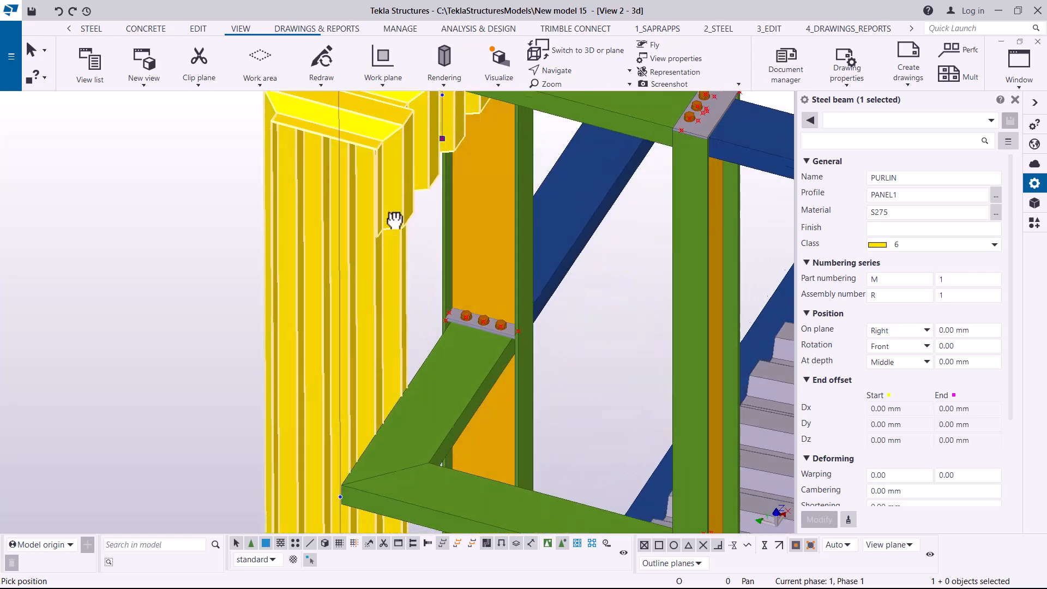
{"action": "scroll", "coordinate": [376, 360], "scroll_direction": "down", "scroll_amount": 5}
{"action": "scroll", "coordinate": [390, 194], "scroll_direction": "up", "scroll_amount": 8}
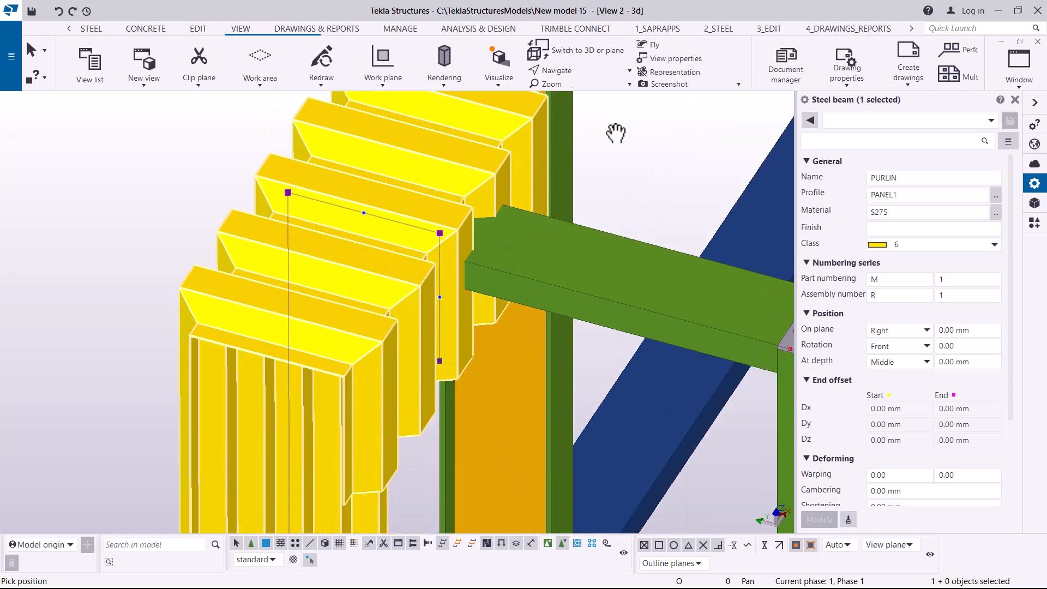
{"action": "right_click", "coordinate": [638, 132]}
{"action": "key", "text": "Escape"}
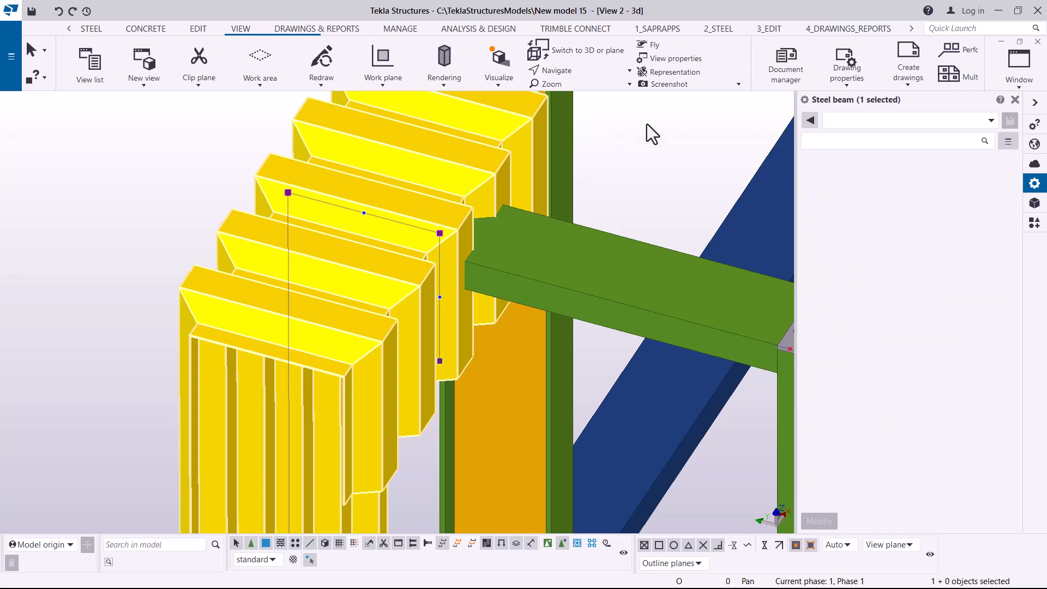
- Apply a Rounding corner chamfer to the fascia polybeam's inner top corner, where the top leg meets the short downward leg
{"action": "scroll", "coordinate": [457, 223], "scroll_direction": "up", "scroll_amount": 3}
{"action": "left_click", "coordinate": [675, 134]}
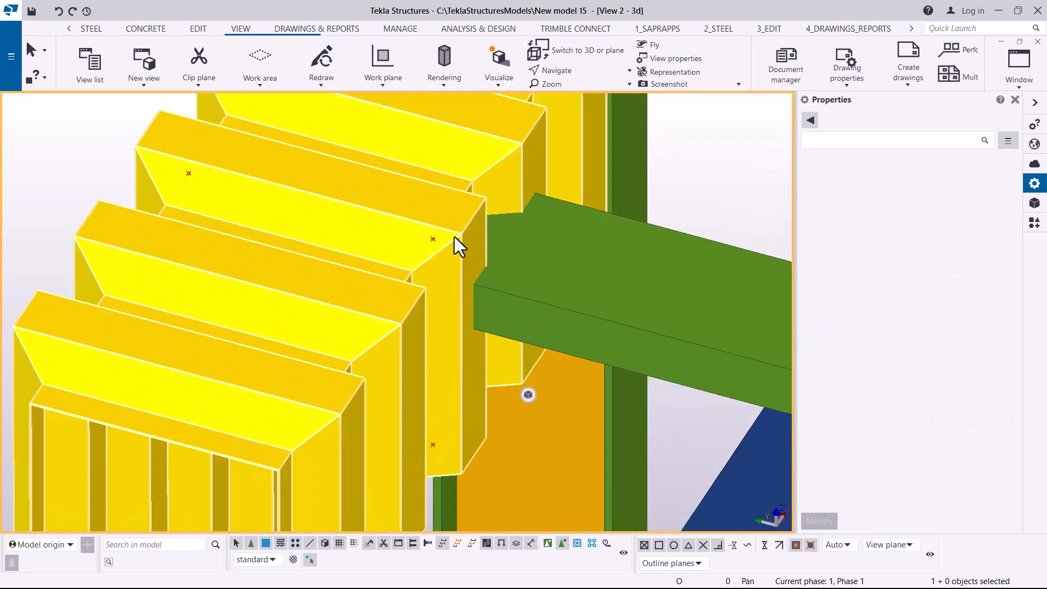
{"action": "left_click", "coordinate": [402, 211]}
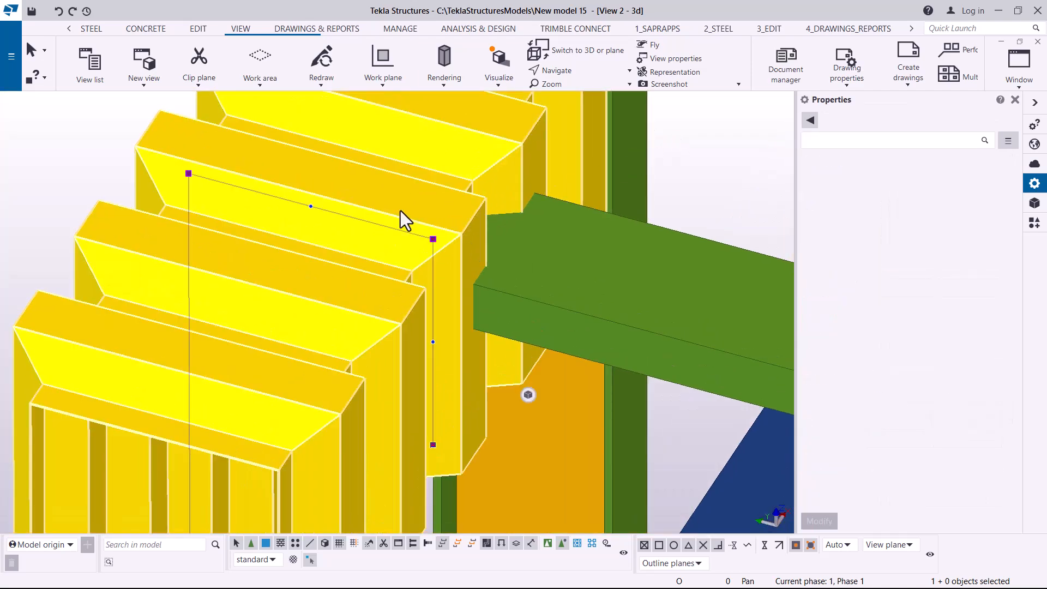
{"action": "left_click", "coordinate": [433, 239]}
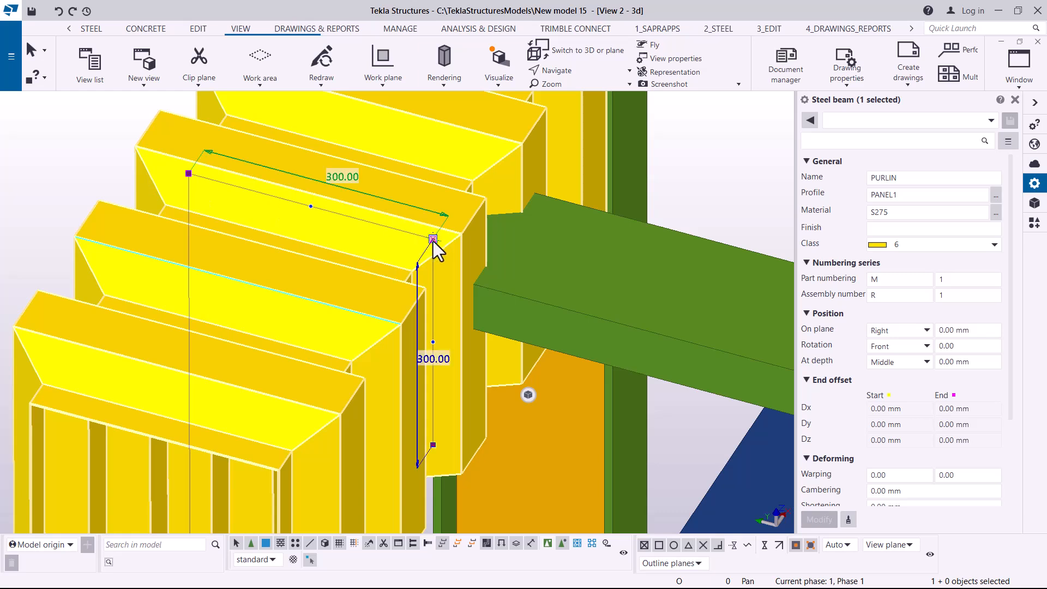
{"action": "left_click", "coordinate": [433, 240]}
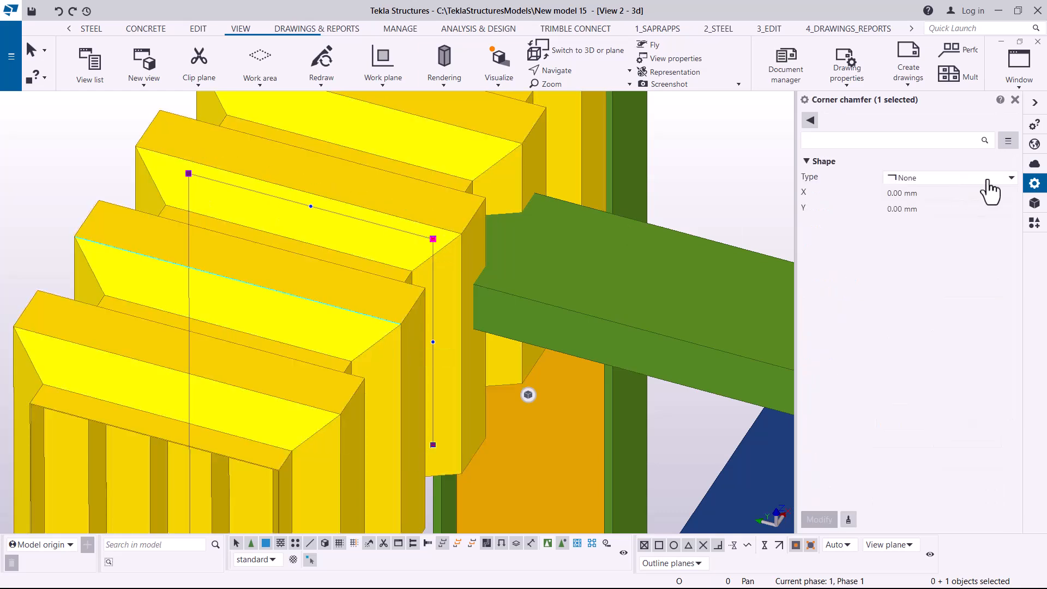
{"action": "left_click", "coordinate": [988, 181]}
{"action": "left_click", "coordinate": [939, 224]}
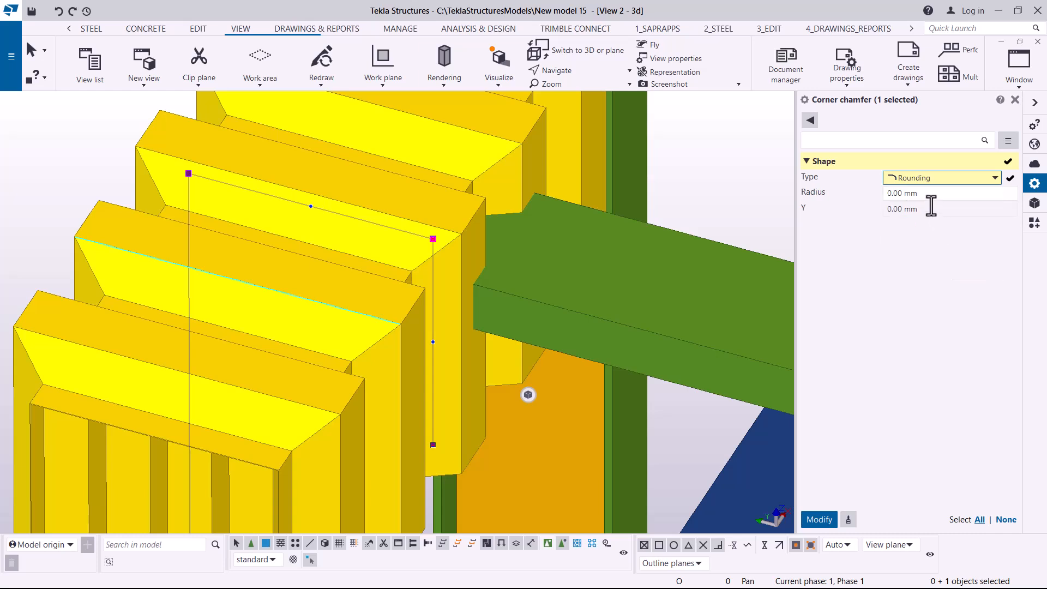
{"action": "left_click", "coordinate": [922, 194]}
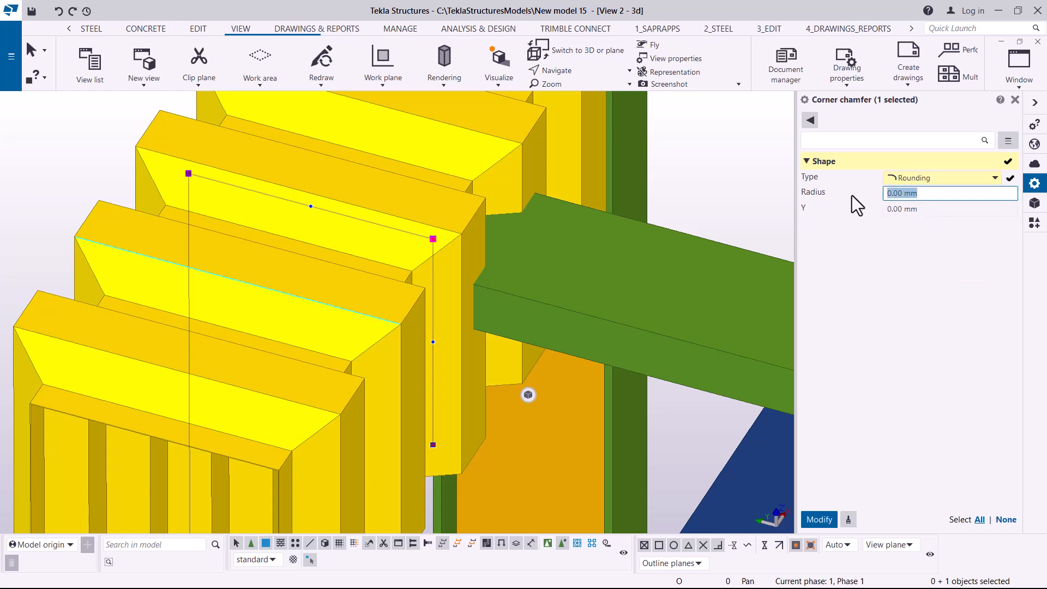
{"action": "left_click", "coordinate": [819, 520]}
- Apply a Rounding corner chamfer with a 50 mm radius to the polybeam's outer top corner above the long vertical leg
{"action": "left_click", "coordinate": [188, 173]}
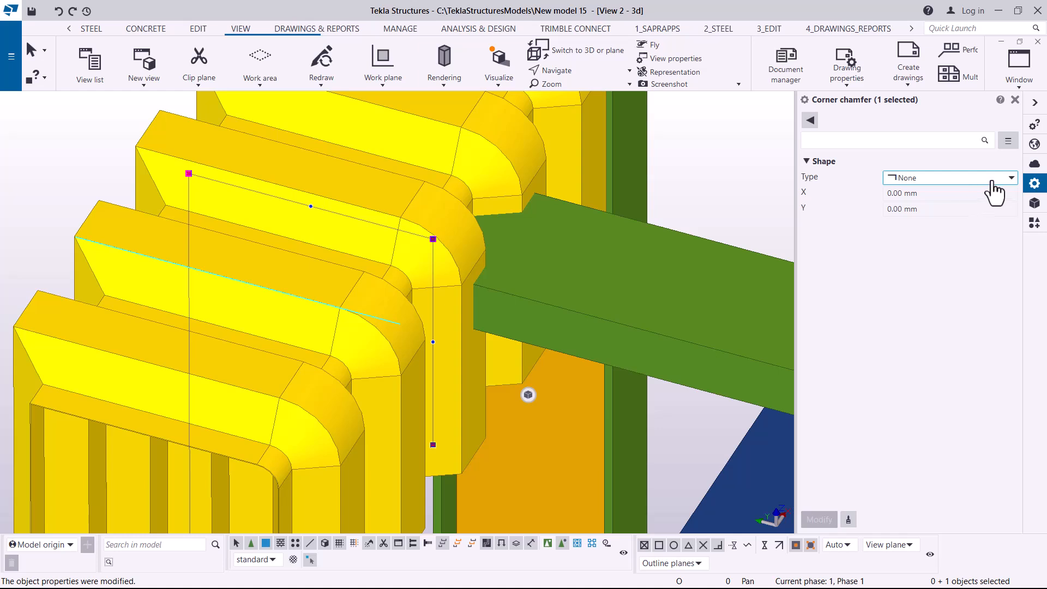
{"action": "left_click", "coordinate": [992, 184]}
{"action": "left_click", "coordinate": [943, 218]}
{"action": "left_click", "coordinate": [927, 195]}
{"action": "type", "text": "50"}
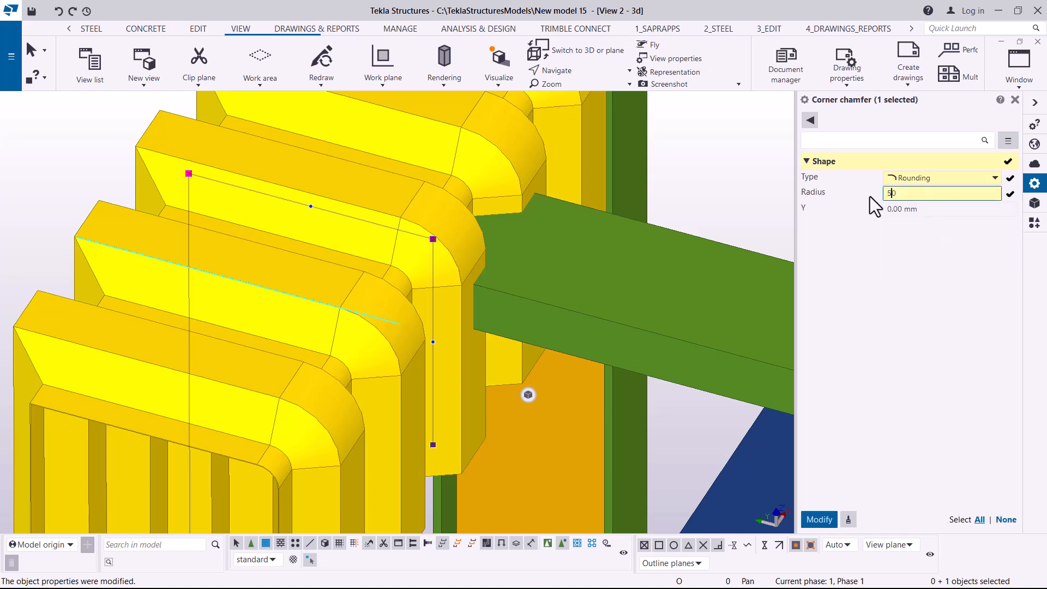
{"action": "left_click", "coordinate": [818, 519]}
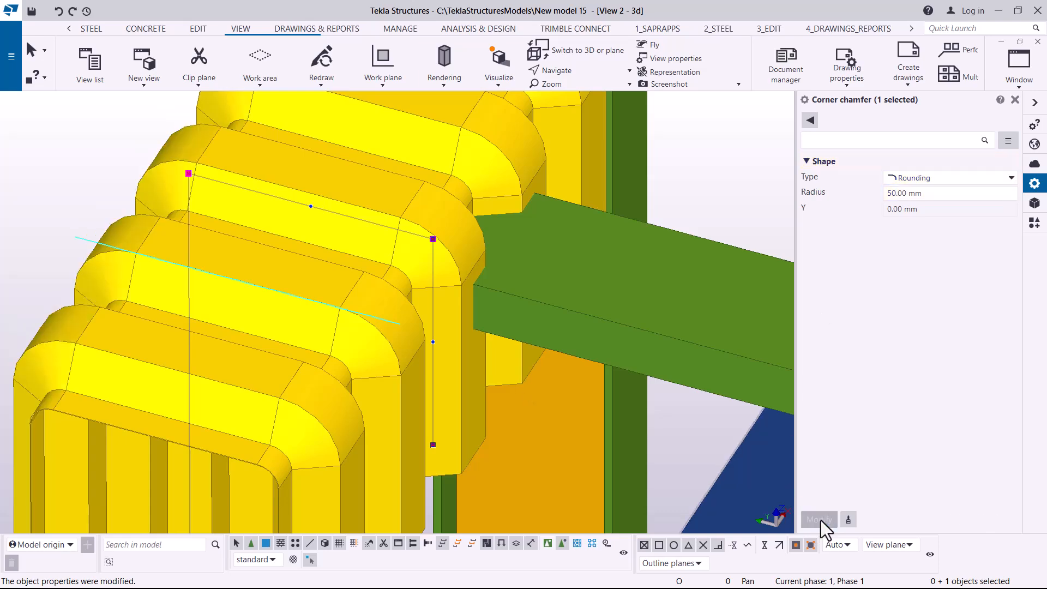
- Apply a Rounding corner chamfer with a 50 mm radius to the fascia polybeam's bottom corner under the lowest bracket
{"action": "middle_click_drag", "start_coordinate": [451, 231], "coordinate": [438, 208], "text": "ctrl"}
{"action": "scroll", "coordinate": [439, 208], "scroll_direction": "down", "scroll_amount": 10}
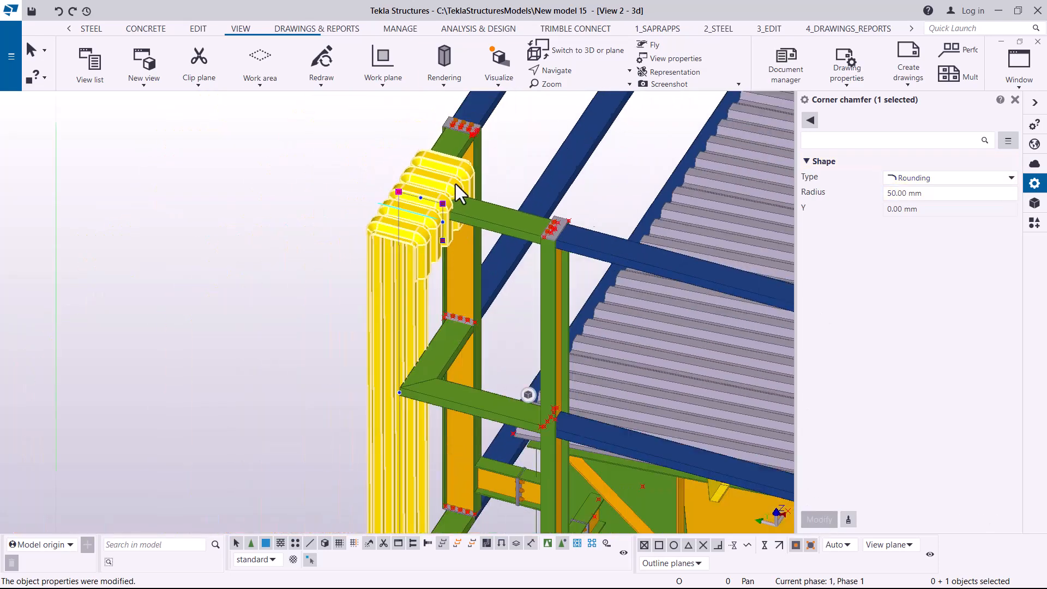
{"action": "scroll", "coordinate": [454, 390], "scroll_direction": "up", "scroll_amount": 10}
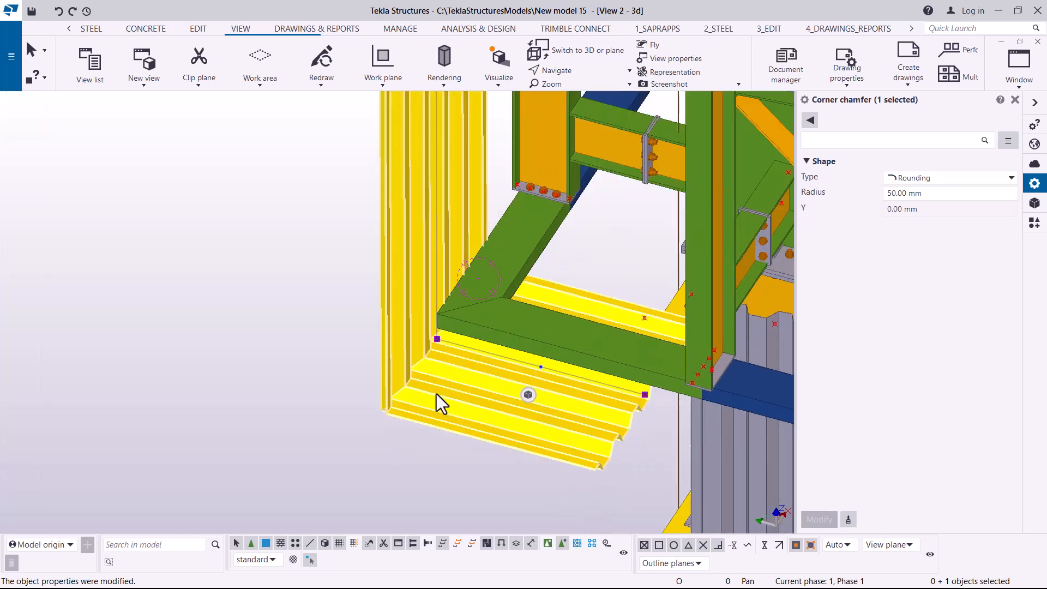
{"action": "left_click", "coordinate": [432, 306]}
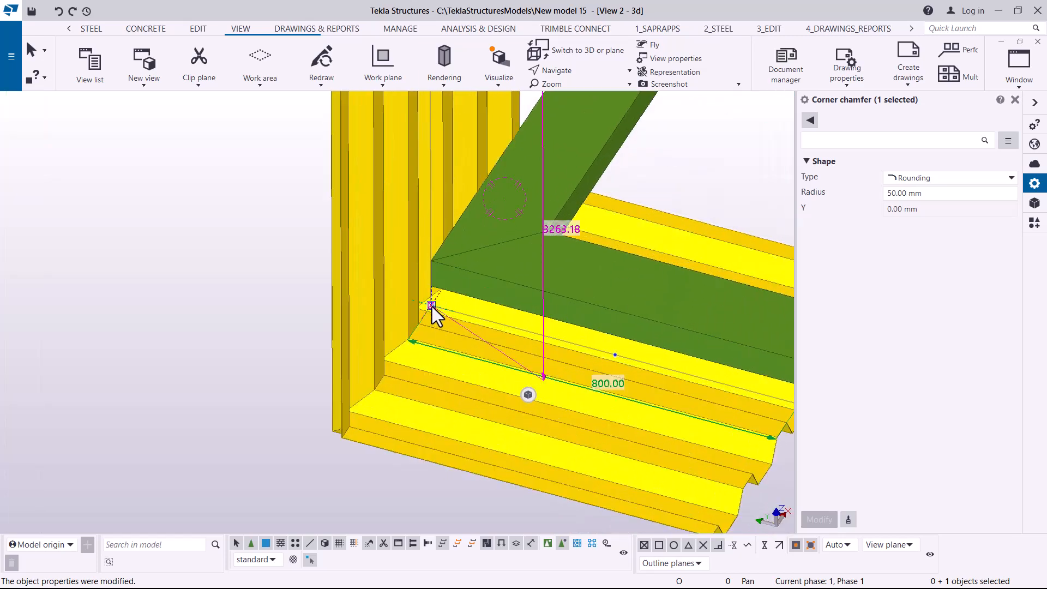
{"action": "left_click", "coordinate": [1007, 183]}
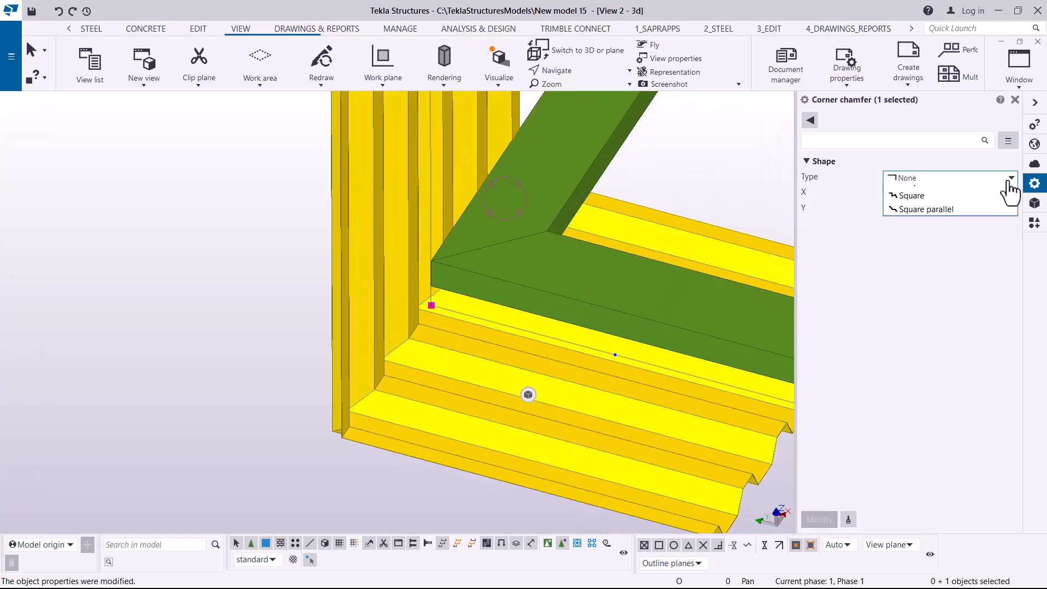
{"action": "left_click", "coordinate": [949, 220]}
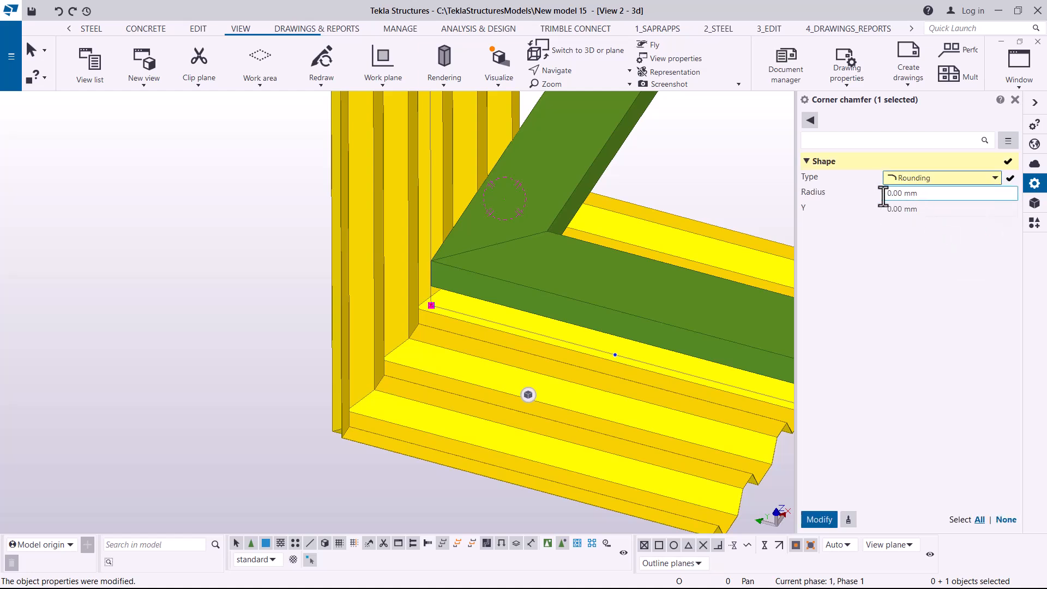
{"action": "left_click", "coordinate": [889, 193]}
{"action": "type", "text": "50"}
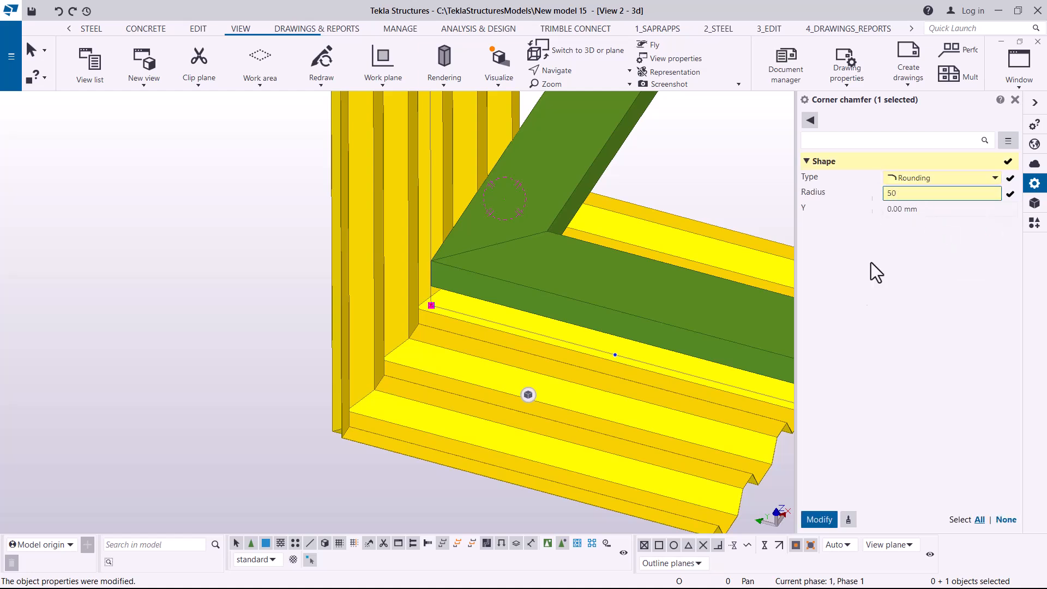
{"action": "left_click", "coordinate": [819, 519]}
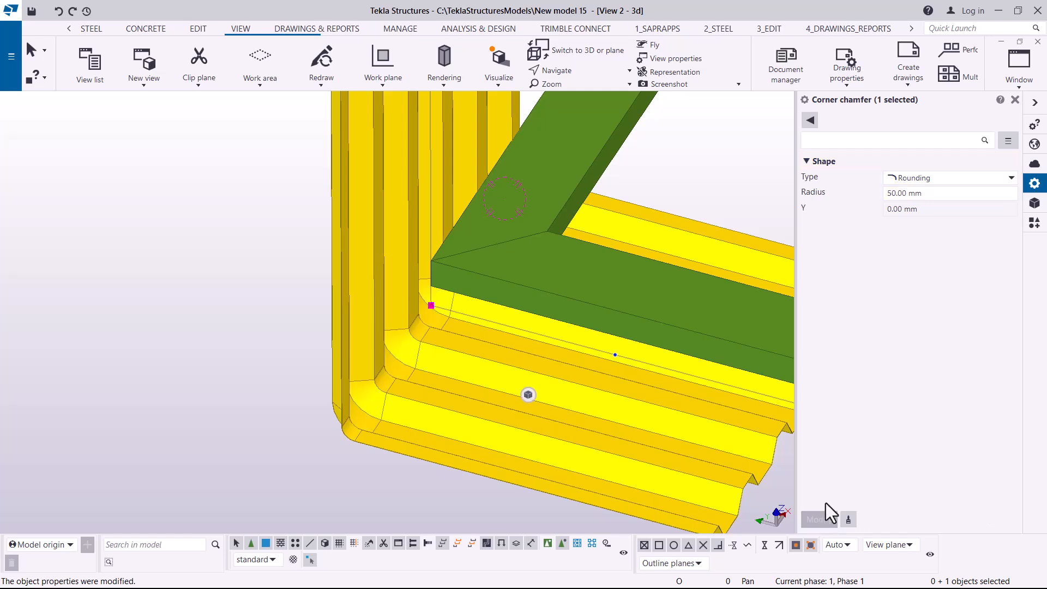
- Reselect the polybeam's bottom corner point and set its rounding radius to 100 mm
{"action": "left_click", "coordinate": [433, 306]}
{"action": "left_click", "coordinate": [188, 259]}
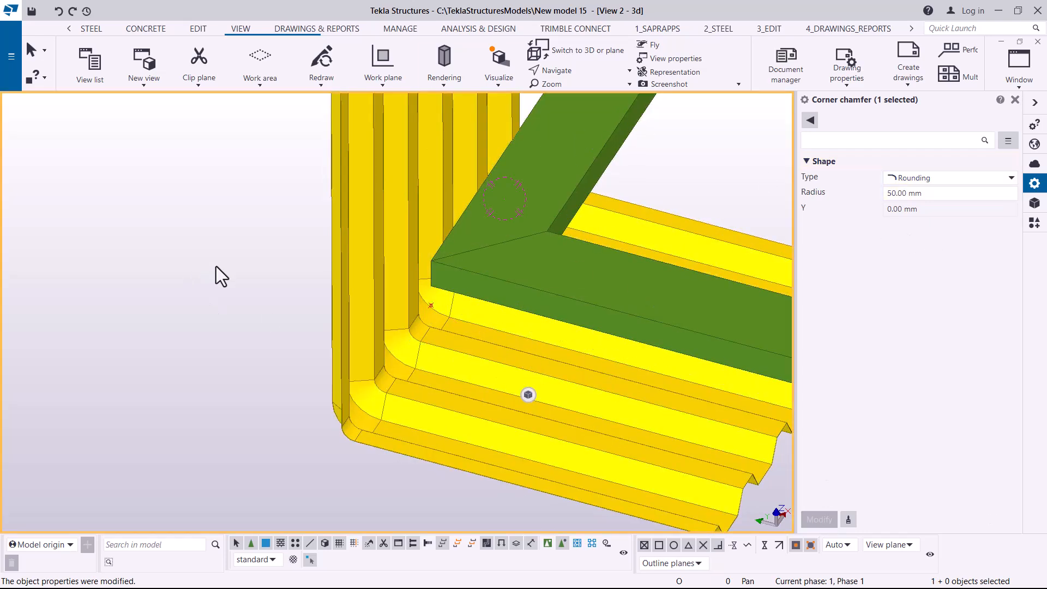
{"action": "right_click", "coordinate": [188, 257]}
{"action": "left_click", "coordinate": [233, 267]}
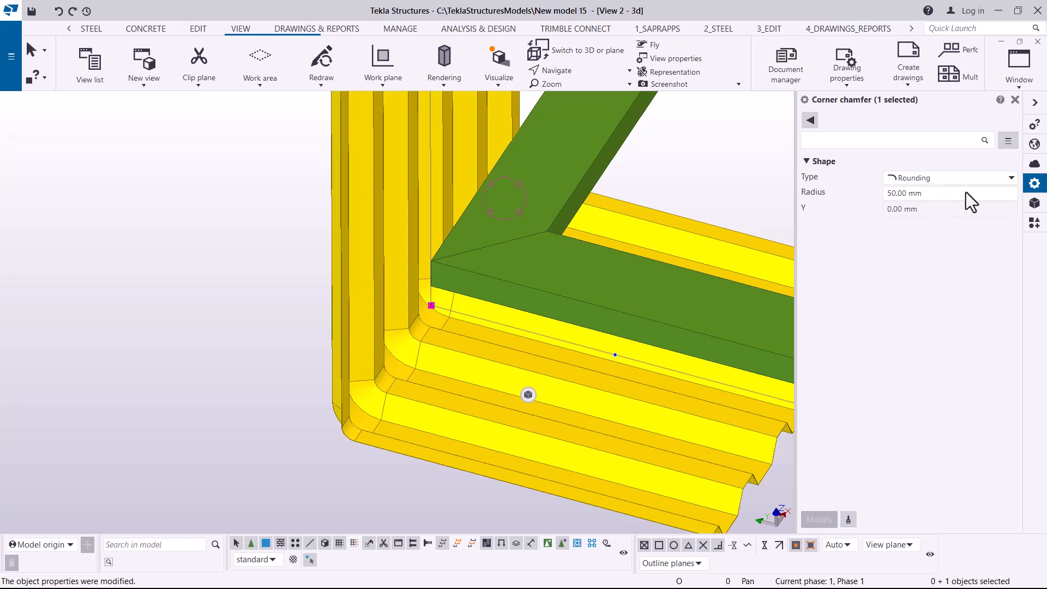
{"action": "left_click_drag", "start_coordinate": [962, 194], "coordinate": [895, 193]}
{"action": "type", "text": "100"}
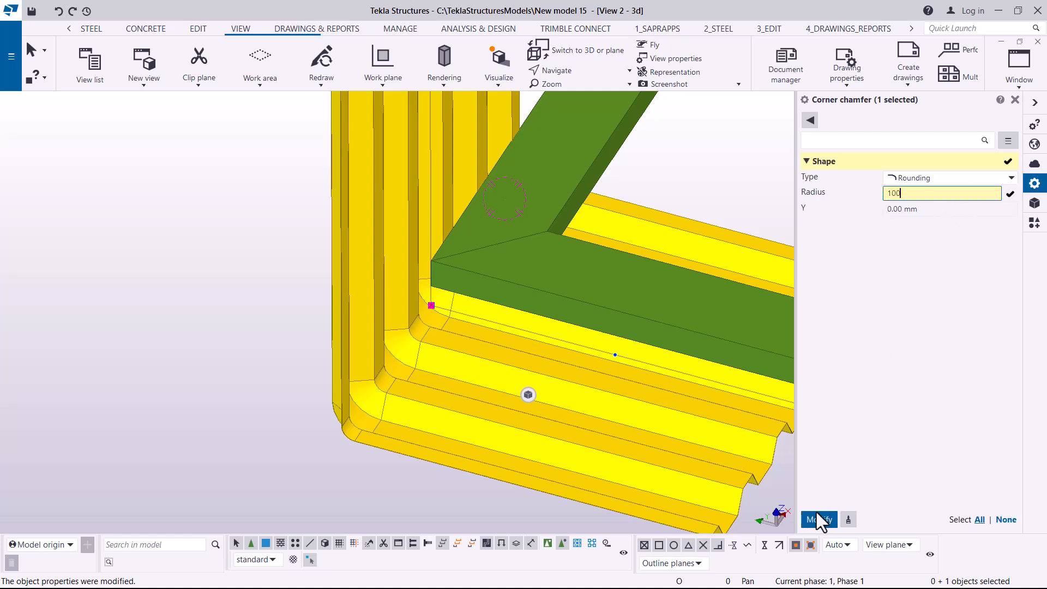
{"action": "left_click", "coordinate": [820, 519]}
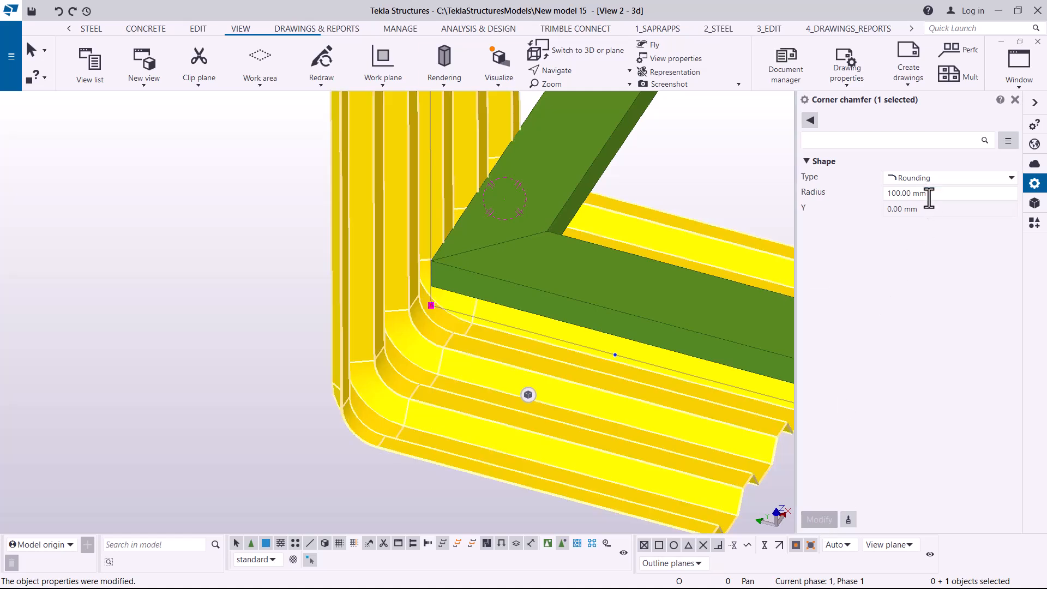
- Set the rounding radius of the polybeam's bottom corner to 200 mm and apply the change
{"action": "type", "text": "20"}
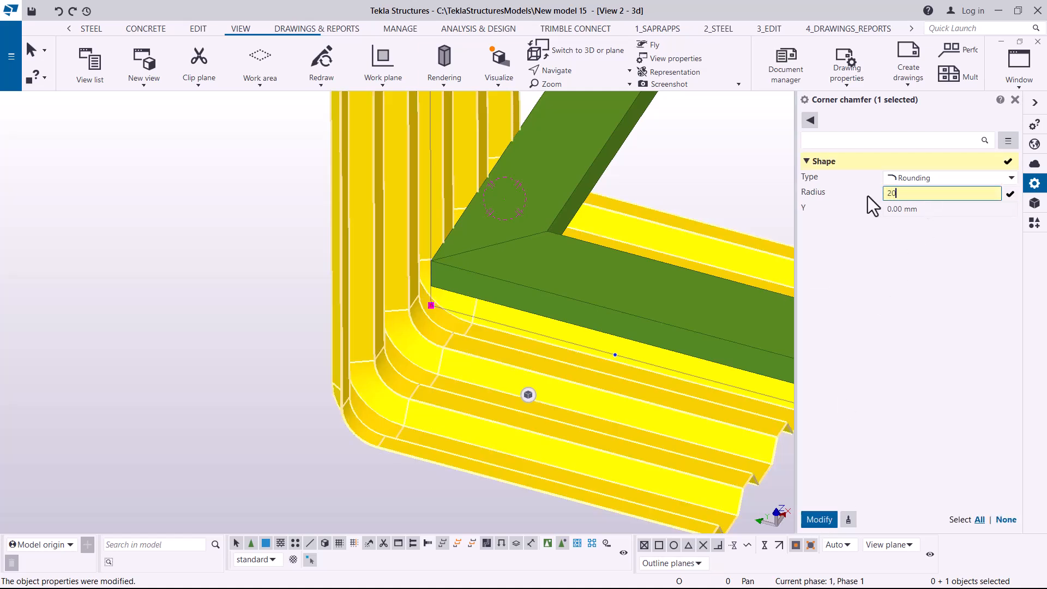
{"action": "type", "text": "0"}
{"action": "left_click", "coordinate": [819, 519]}
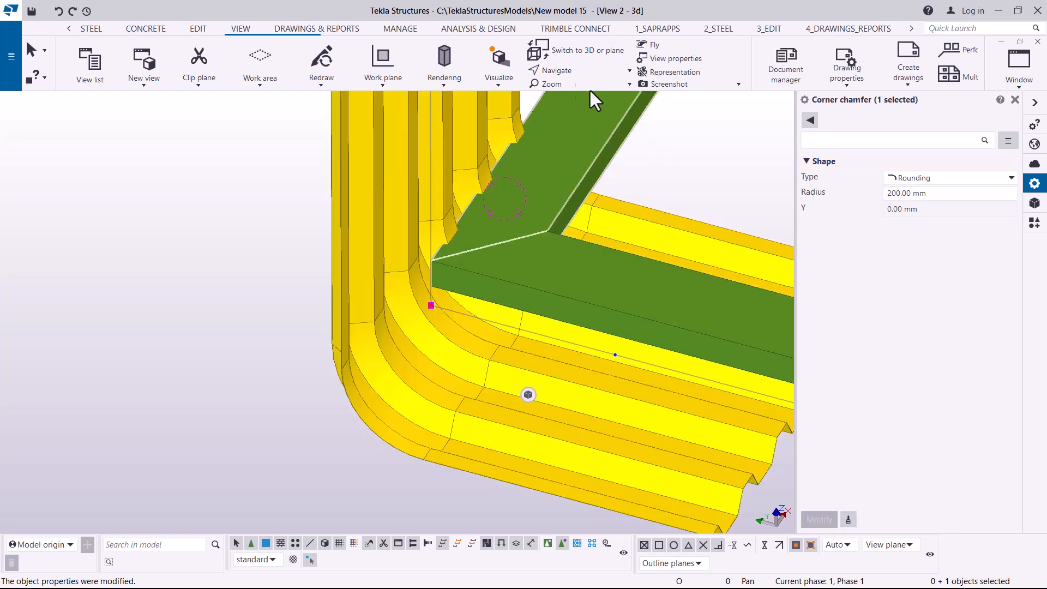
- Examine the fascia polybeam's rounded corners and its upper end around the top bracket, from the outside
{"action": "left_click", "coordinate": [568, 71]}
{"action": "left_click", "coordinate": [575, 93]}
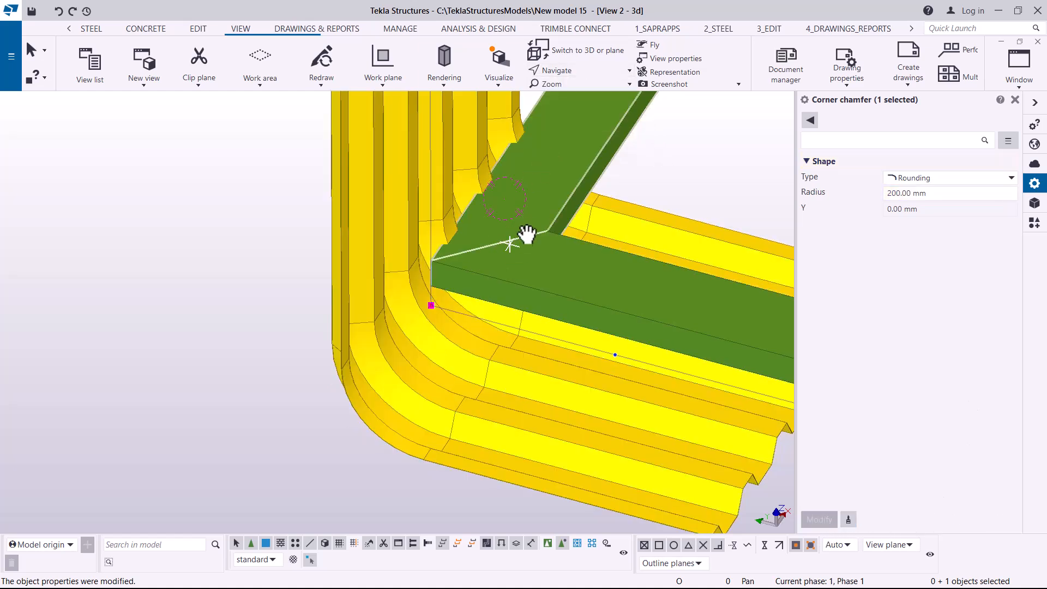
{"action": "left_click_drag", "start_coordinate": [538, 217], "coordinate": [360, 177]}
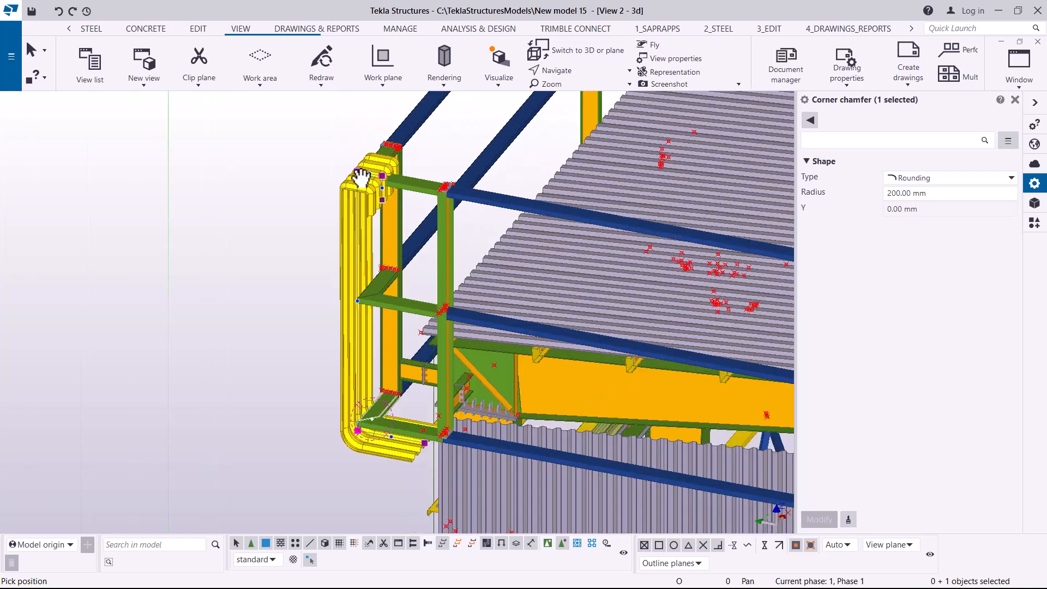
{"action": "scroll", "coordinate": [360, 176], "scroll_direction": "up", "scroll_amount": 8}
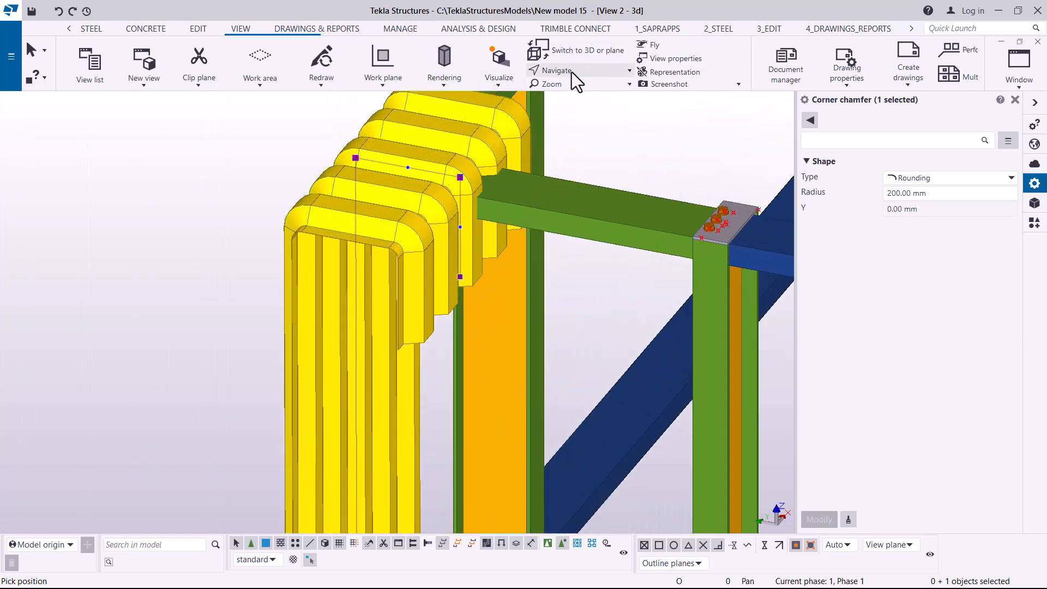
{"action": "left_click", "coordinate": [571, 72]}
{"action": "left_click", "coordinate": [573, 94]}
{"action": "left_click_drag", "start_coordinate": [505, 175], "coordinate": [582, 180]}
{"action": "middle_click_drag", "start_coordinate": [523, 189], "coordinate": [237, 152], "text": "ctrl"}
{"action": "right_click", "coordinate": [245, 150]}
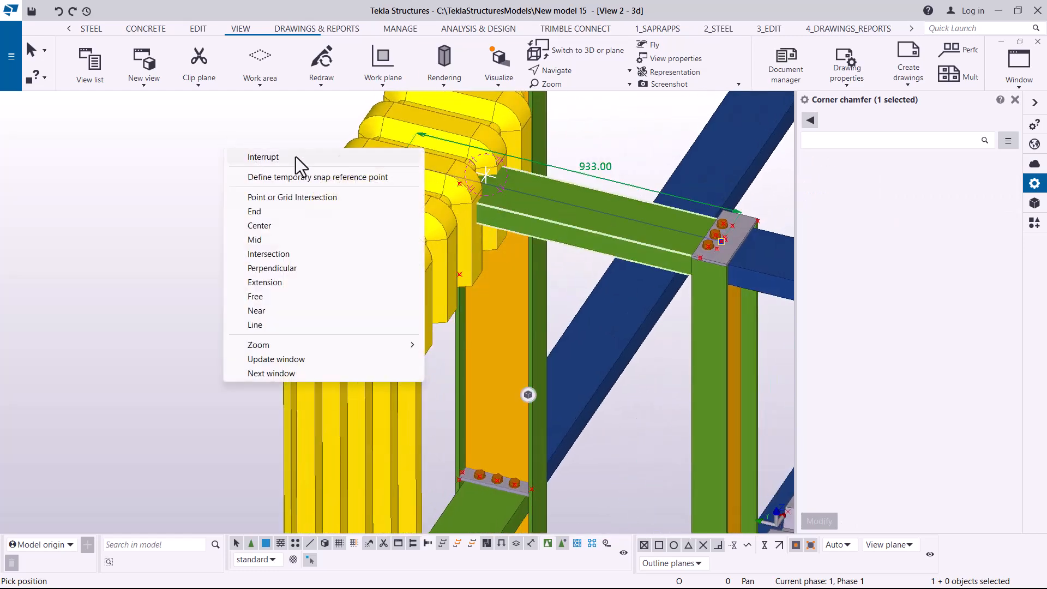
{"action": "left_click", "coordinate": [273, 154]}
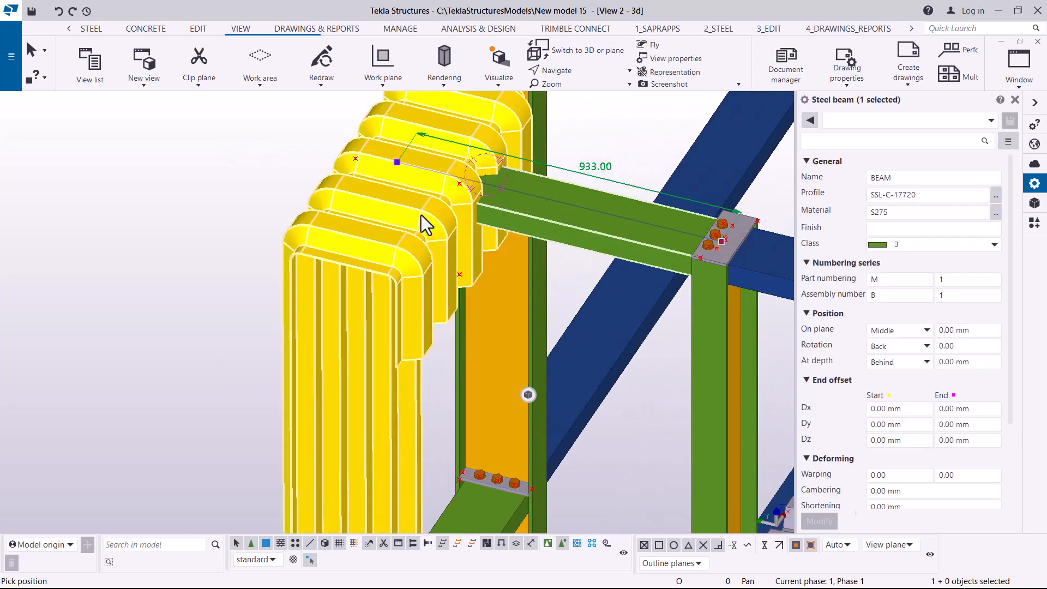
- Inspect the polybeam from the opposite side to check how it sits across the bracket frame
{"action": "left_click", "coordinate": [424, 215]}
{"action": "left_click", "coordinate": [575, 91]}
{"action": "left_click", "coordinate": [467, 173]}
{"action": "middle_click_drag", "start_coordinate": [551, 171], "coordinate": [669, 171], "text": "ctrl"}
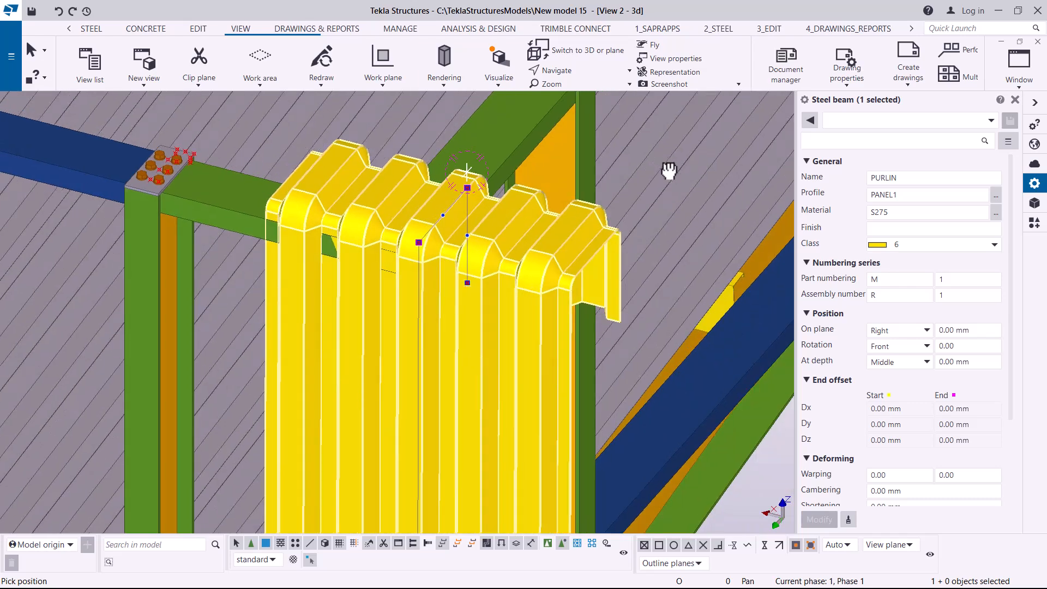
{"action": "middle_click_drag", "start_coordinate": [534, 148], "coordinate": [704, 172], "text": "ctrl"}
{"action": "right_click", "coordinate": [702, 168]}
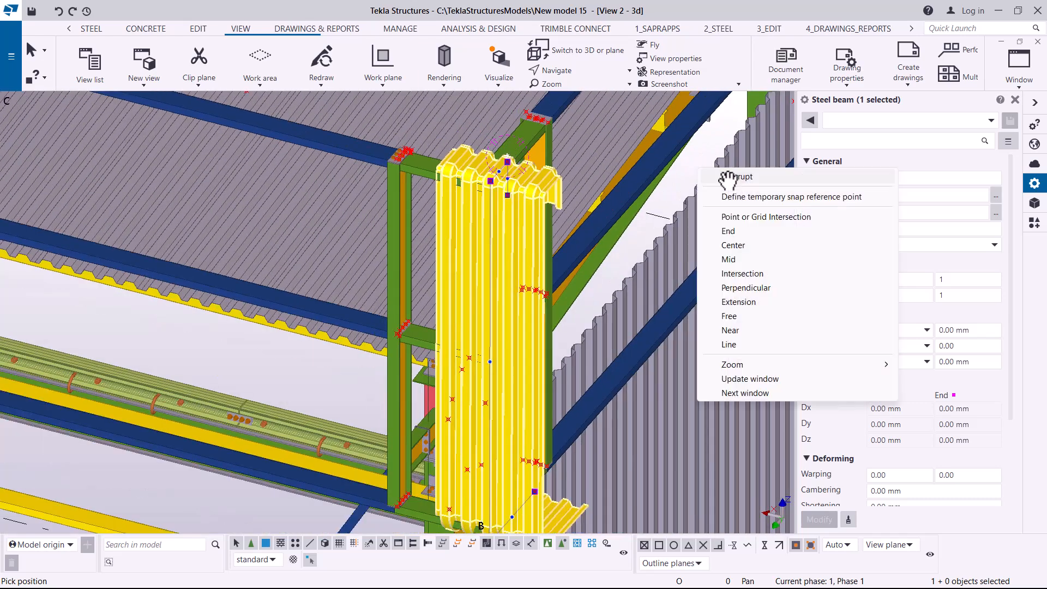
{"action": "left_click", "coordinate": [725, 175]}
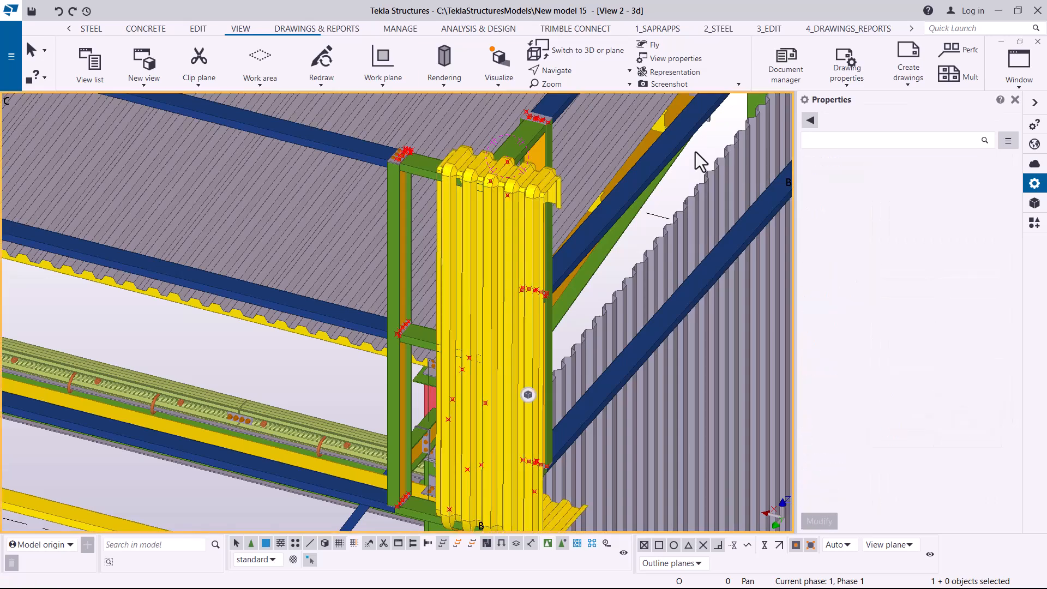
- Move the fascia polybeam linearly with dX 0, dY 2 and dZ 0, applying the move twice
{"action": "scroll", "coordinate": [532, 221], "scroll_direction": "up", "scroll_amount": 2}
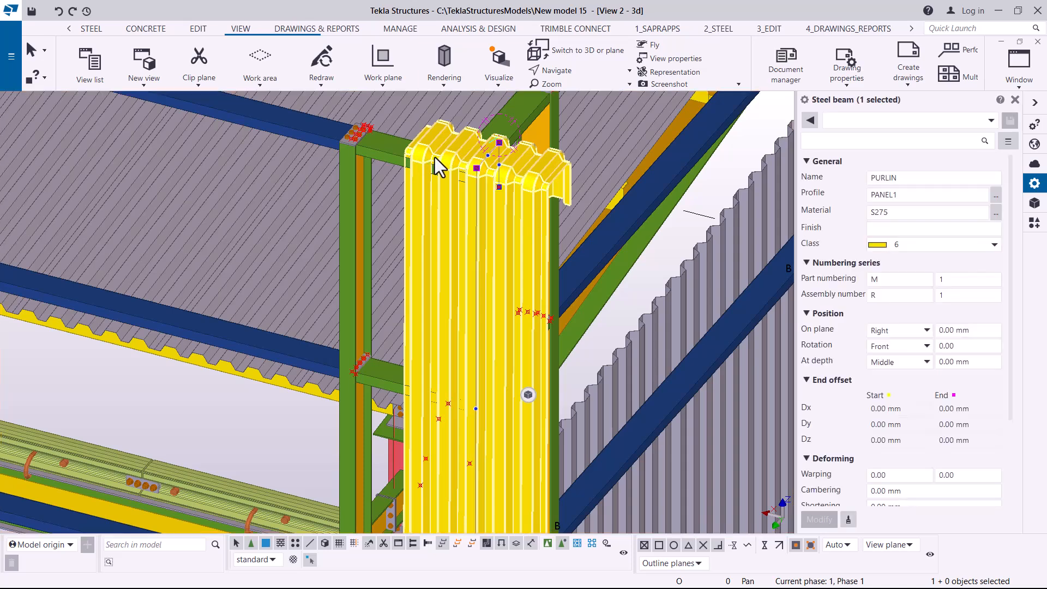
{"action": "right_click", "coordinate": [465, 151]}
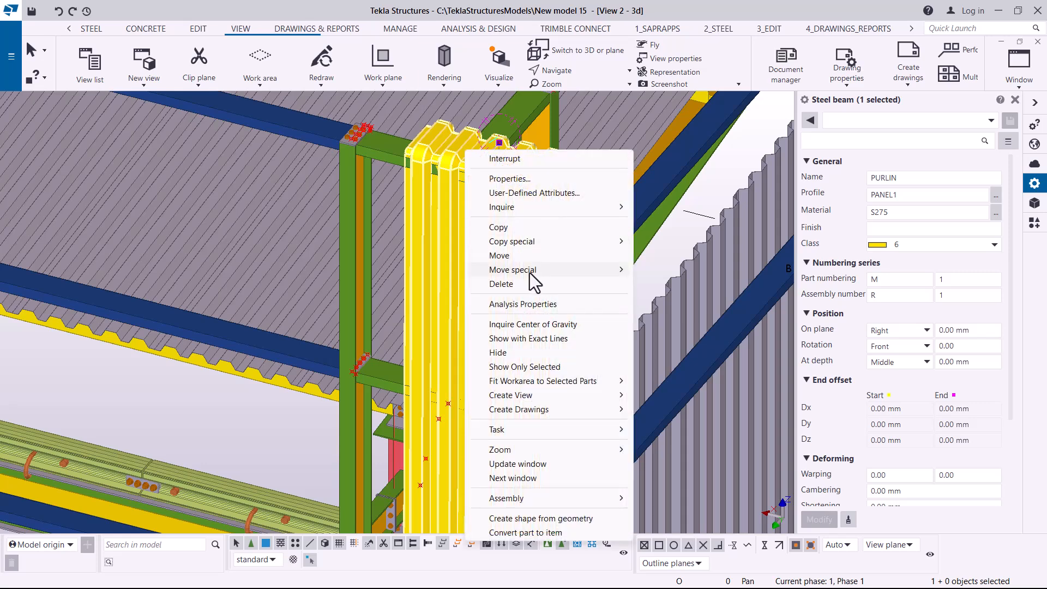
{"action": "mouse_move", "coordinate": [532, 275]}
{"action": "left_click", "coordinate": [672, 270]}
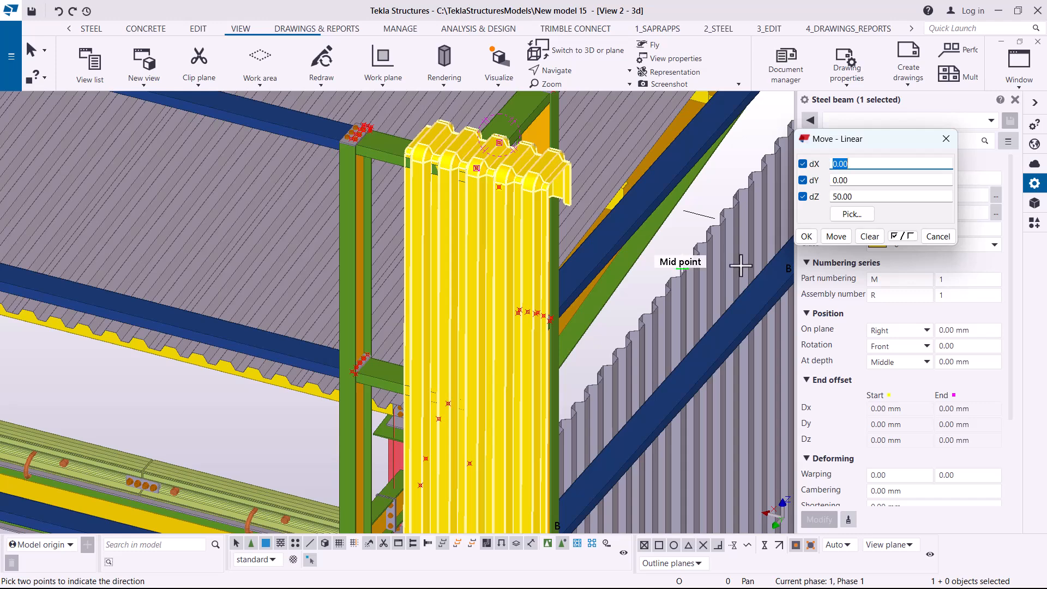
{"action": "left_click", "coordinate": [871, 237]}
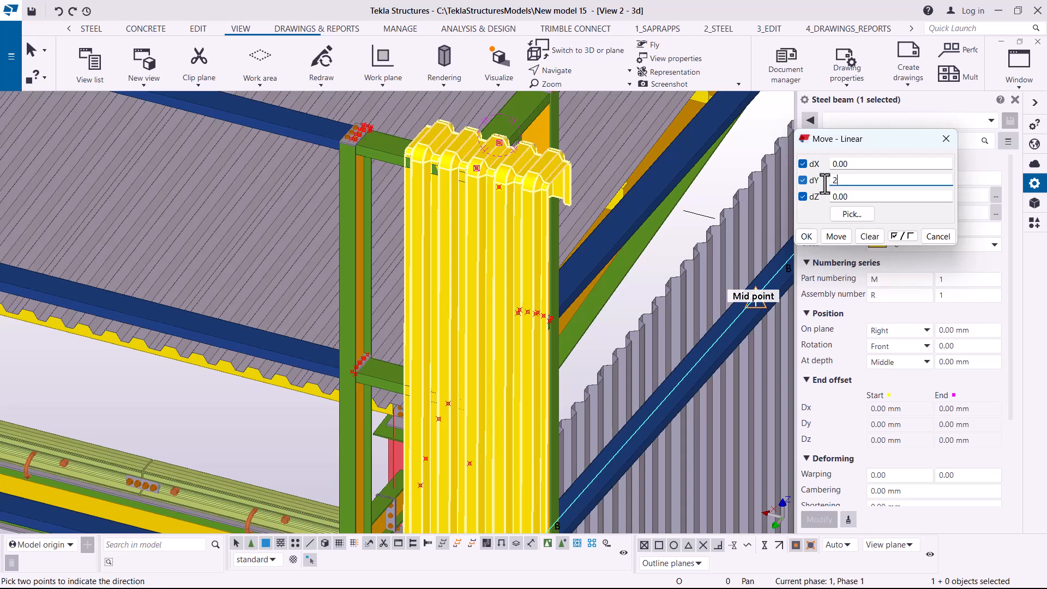
{"action": "scroll", "coordinate": [496, 139], "scroll_direction": "up", "scroll_amount": 5}
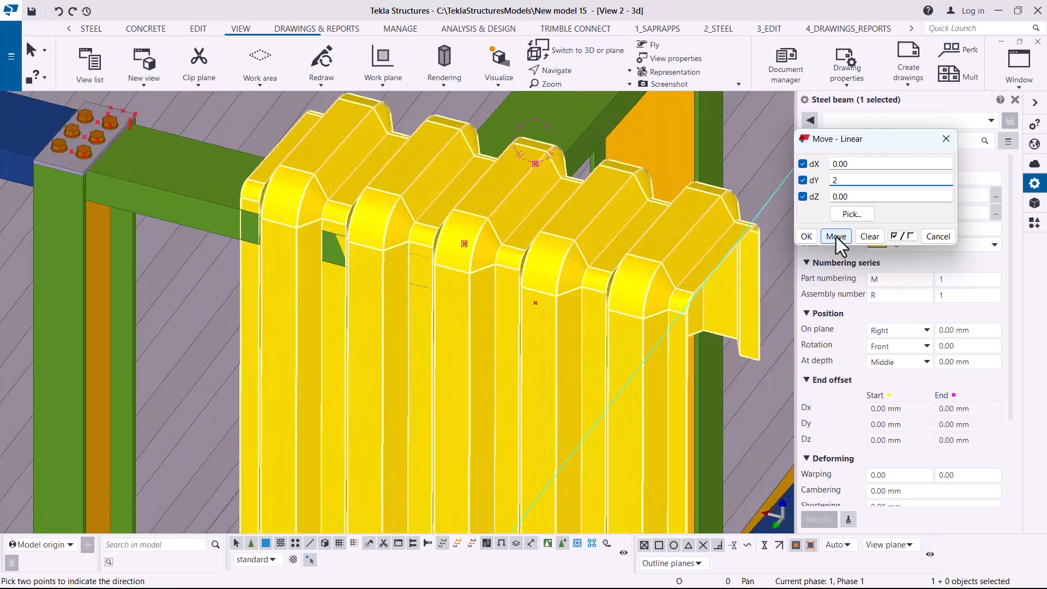
{"action": "left_click", "coordinate": [835, 236]}
{"action": "left_click", "coordinate": [835, 236]}
- Repeat the dY 2 linear move several times to shift the polybeam outward from the bracket ends
{"action": "left_click", "coordinate": [567, 71]}
{"action": "left_click", "coordinate": [568, 93]}
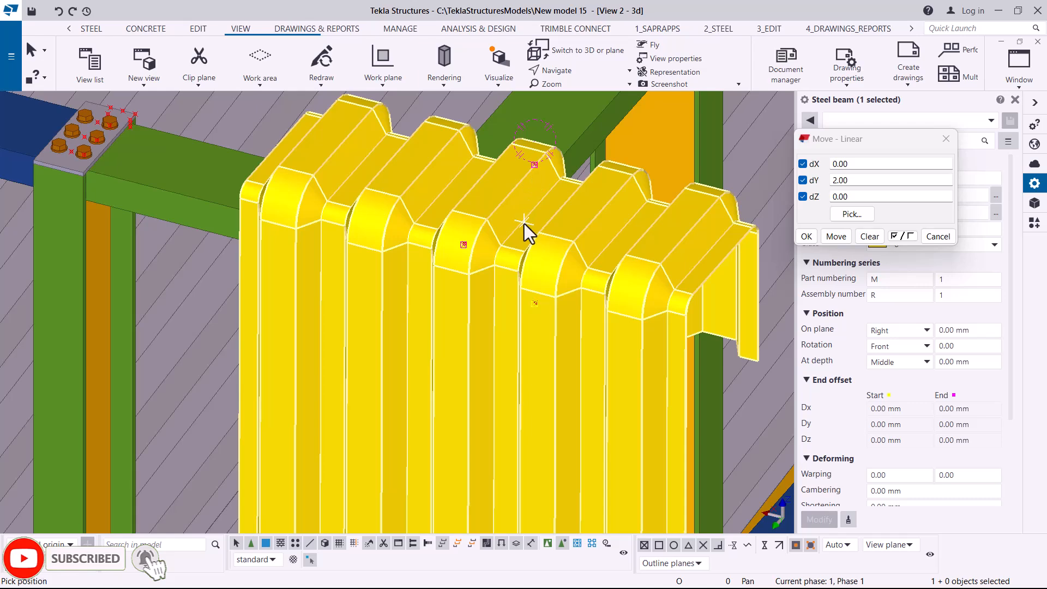
{"action": "left_click_drag", "start_coordinate": [554, 211], "coordinate": [384, 143]}
{"action": "left_click", "coordinate": [837, 238]}
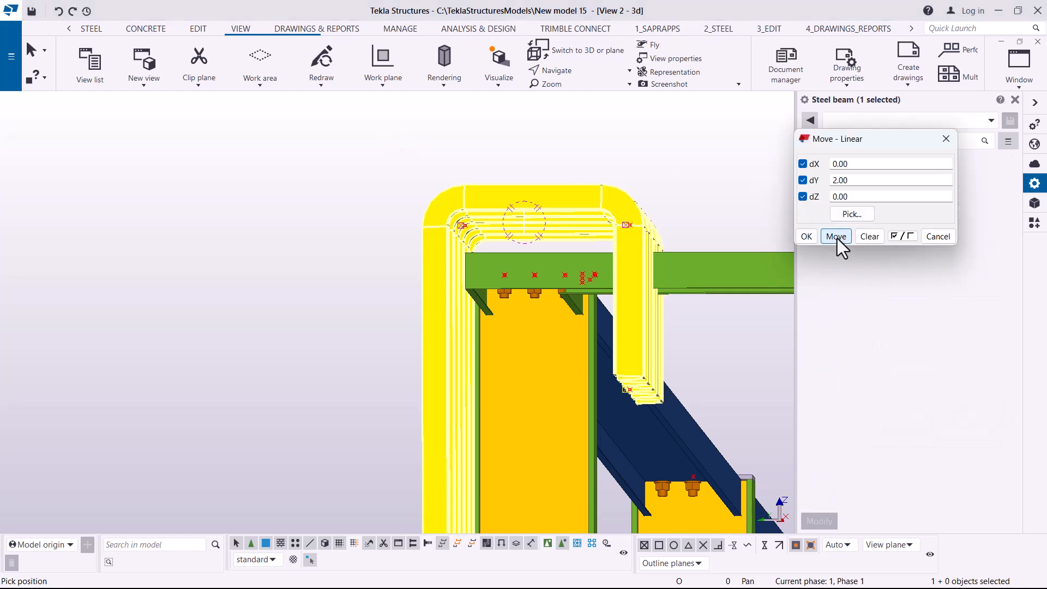
{"action": "left_click", "coordinate": [837, 238]}
{"action": "left_click", "coordinate": [836, 237]}
{"action": "left_click", "coordinate": [836, 238]}
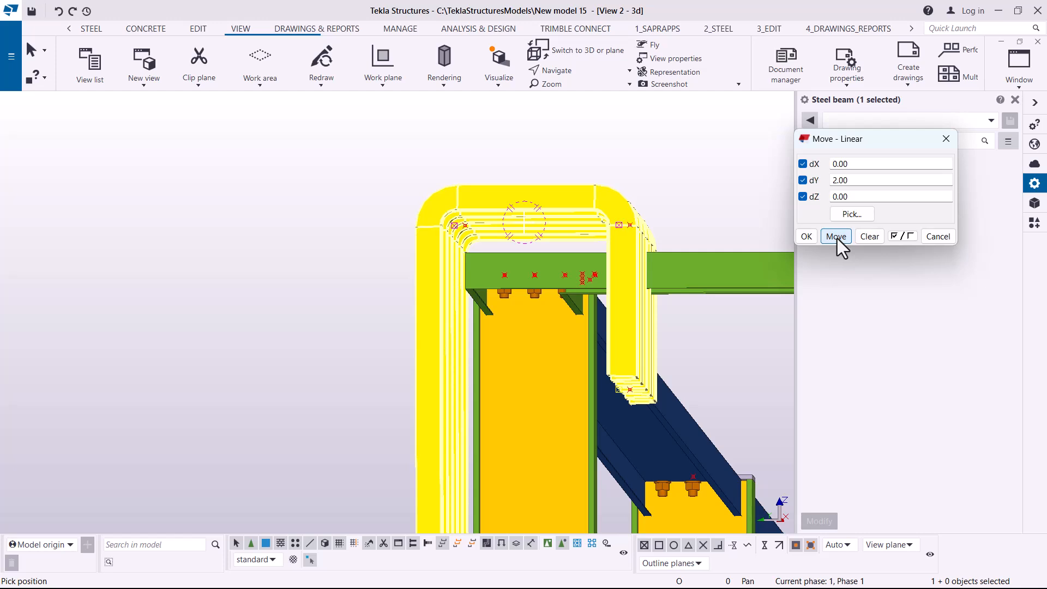
{"action": "left_click", "coordinate": [837, 237]}
{"action": "left_click", "coordinate": [836, 238]}
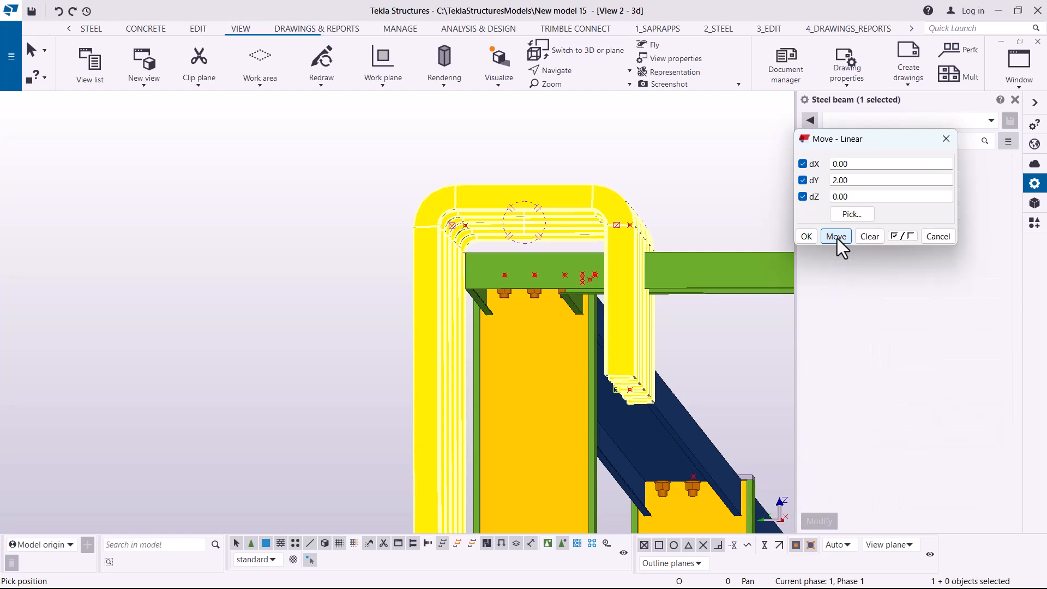
{"action": "left_click", "coordinate": [836, 238]}
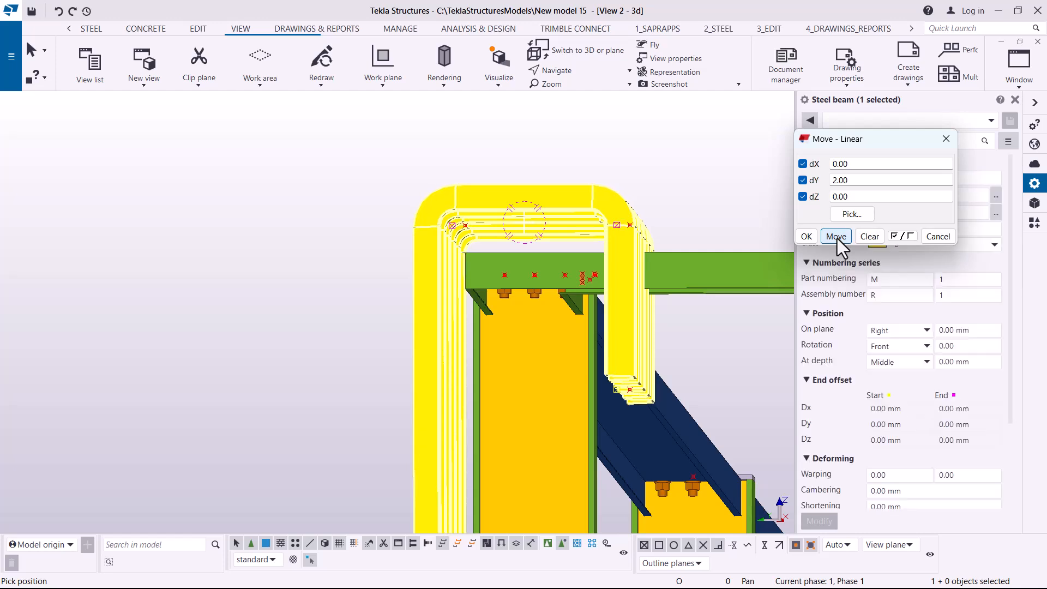
- Check the shifted polybeam against the bracket frame in a wider oblique view and end the linear move
{"action": "left_click", "coordinate": [570, 71]}
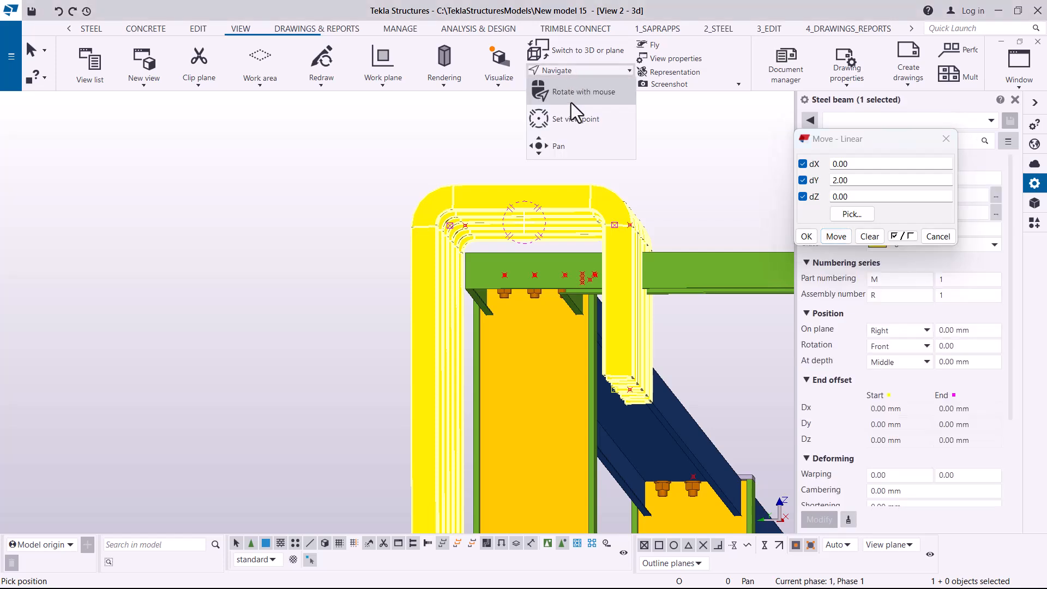
{"action": "left_click", "coordinate": [571, 93]}
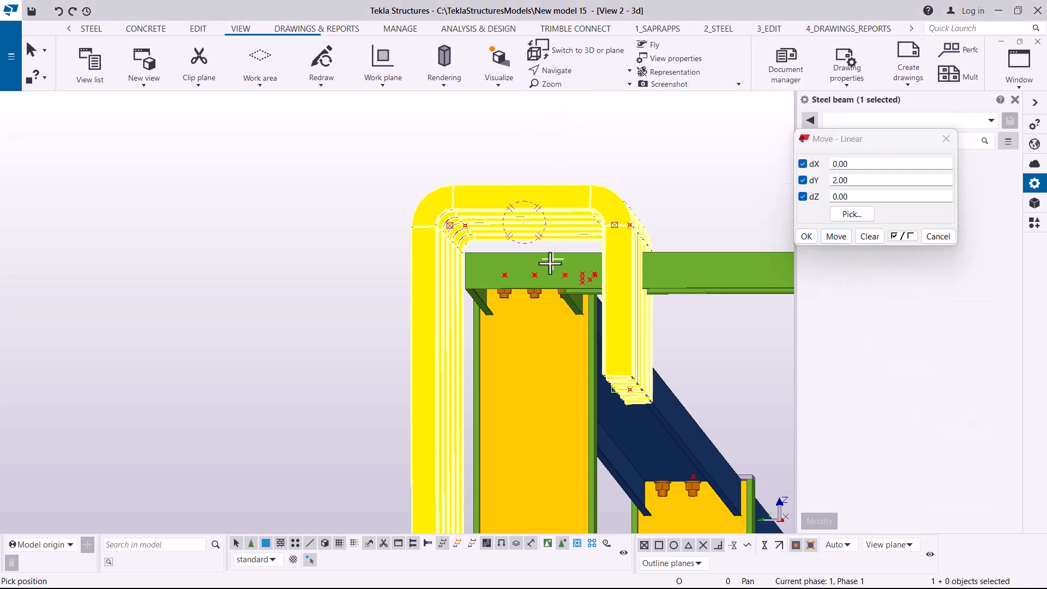
{"action": "left_click_drag", "start_coordinate": [567, 271], "coordinate": [643, 323]}
{"action": "scroll", "coordinate": [390, 211], "scroll_direction": "down", "scroll_amount": 5}
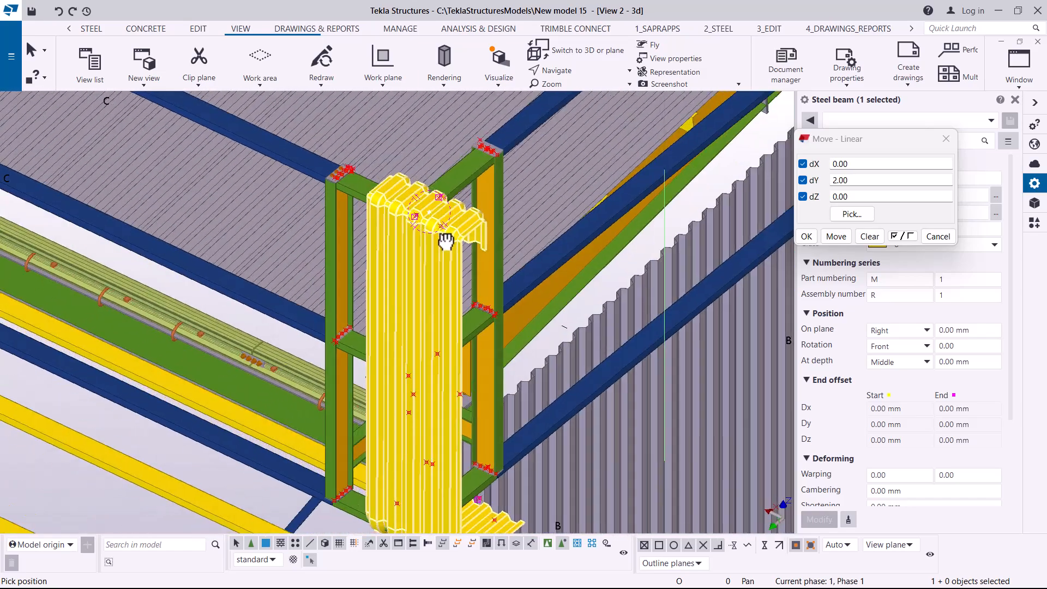
{"action": "left_click_drag", "start_coordinate": [446, 242], "coordinate": [154, 363]}
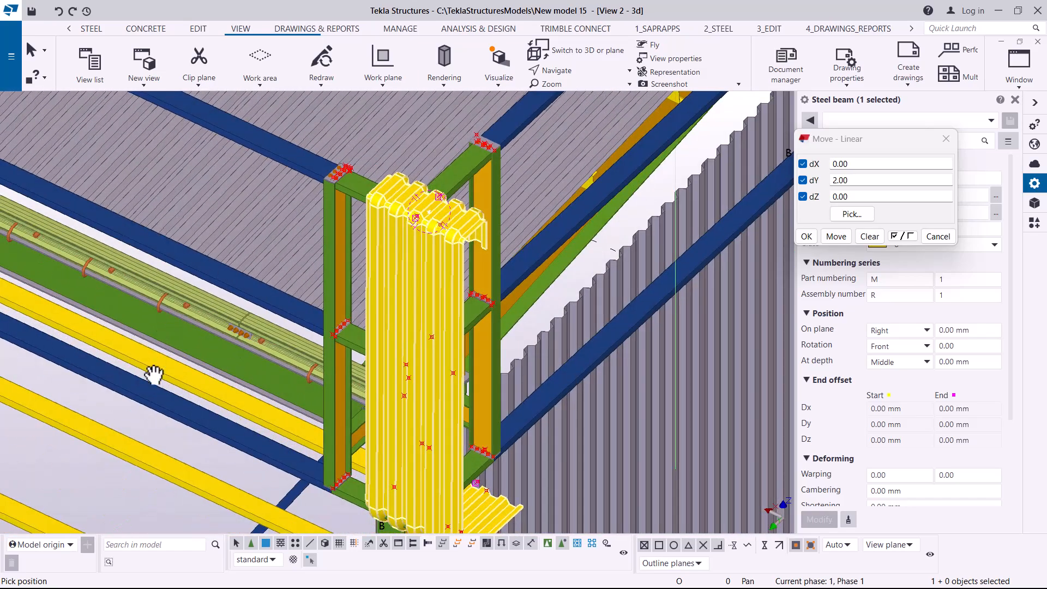
{"action": "right_click", "coordinate": [82, 401]}
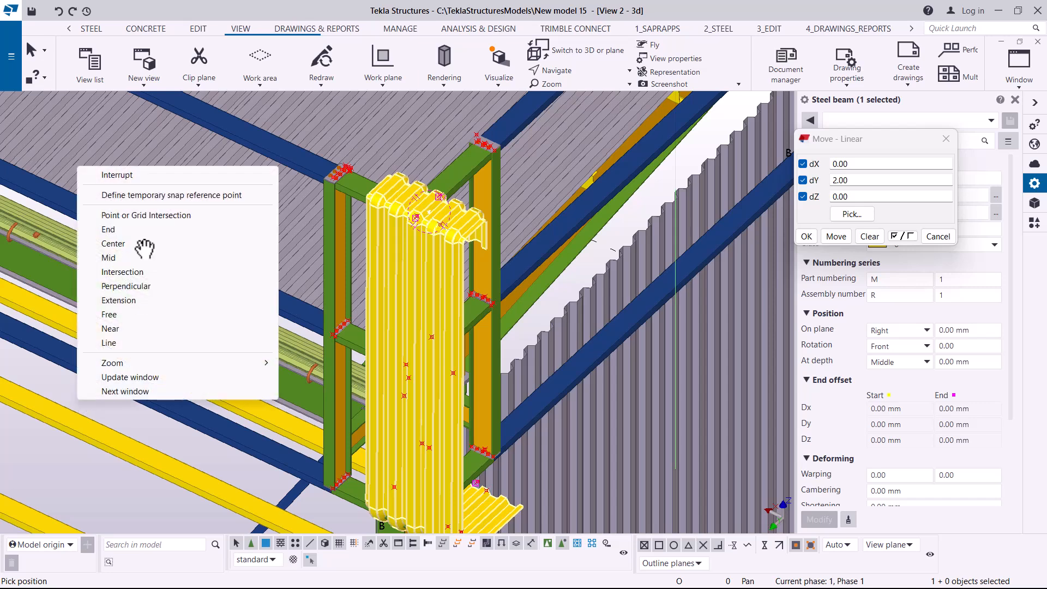
{"action": "left_click", "coordinate": [116, 175]}
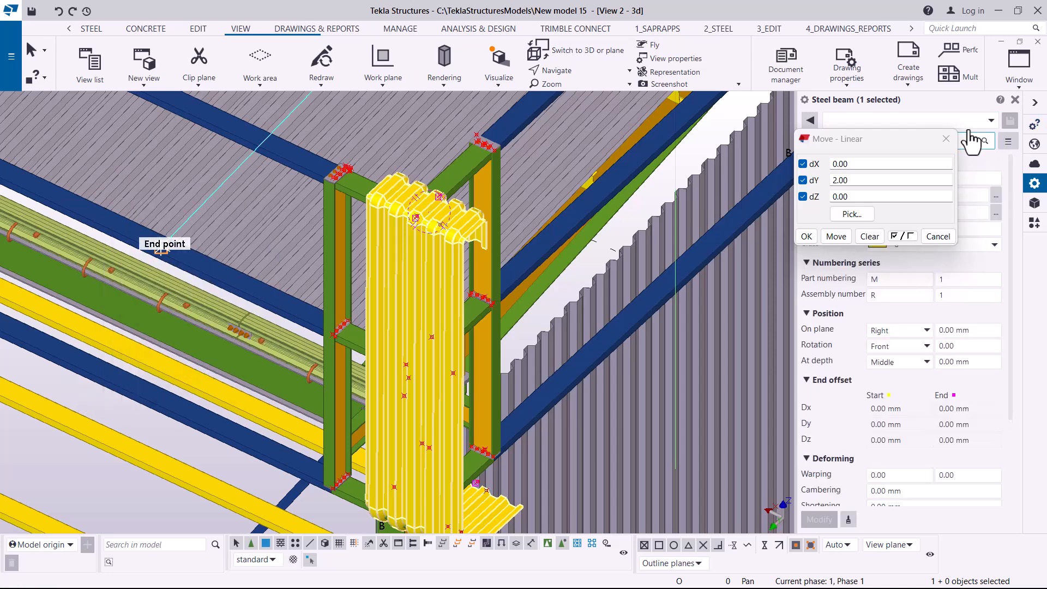
{"action": "left_click", "coordinate": [945, 138]}
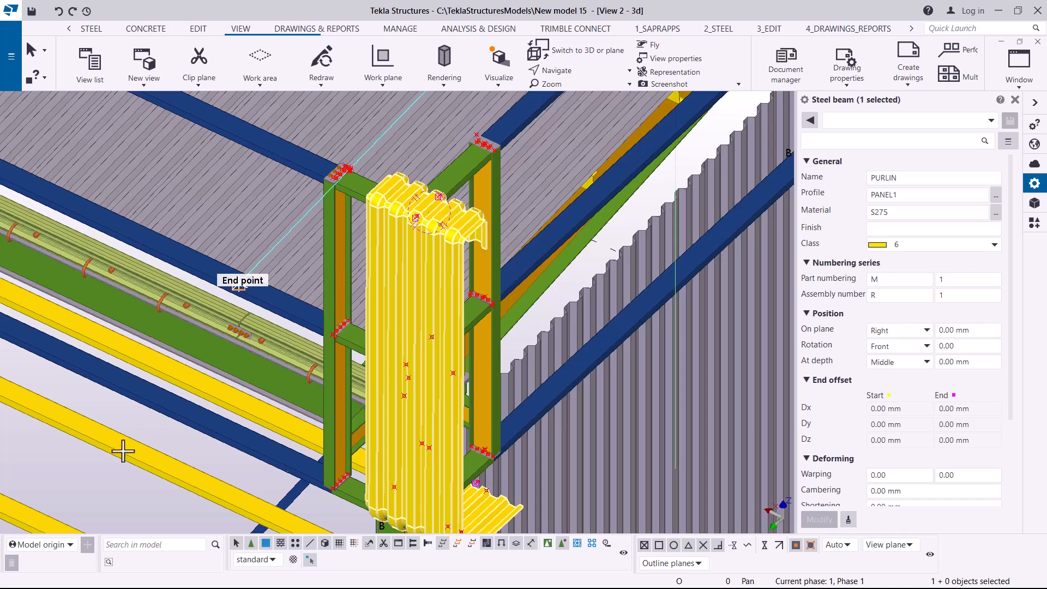
{"action": "right_click", "coordinate": [190, 331]}
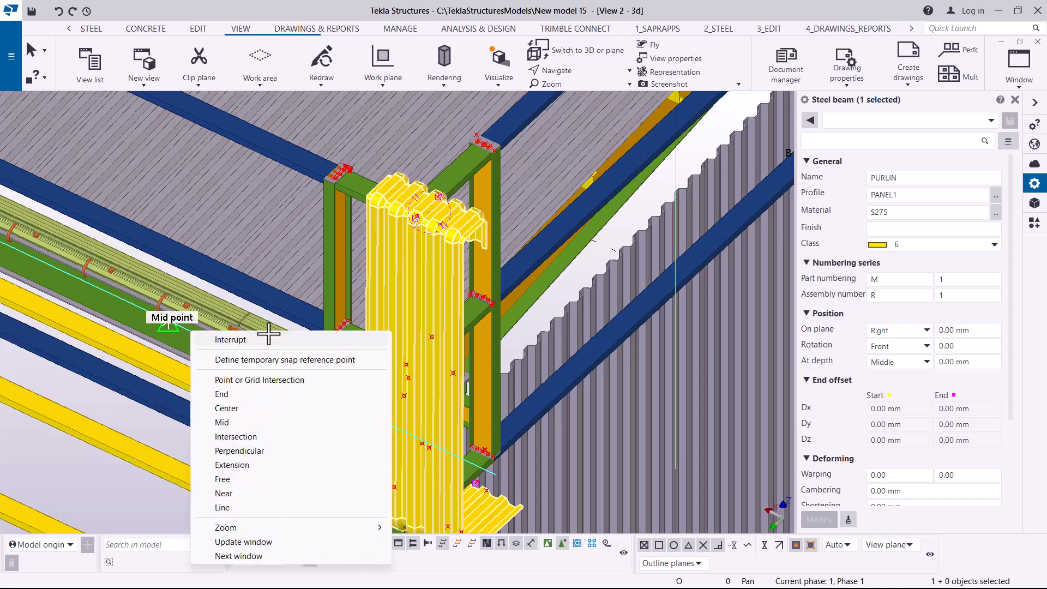
{"action": "left_click", "coordinate": [233, 339]}
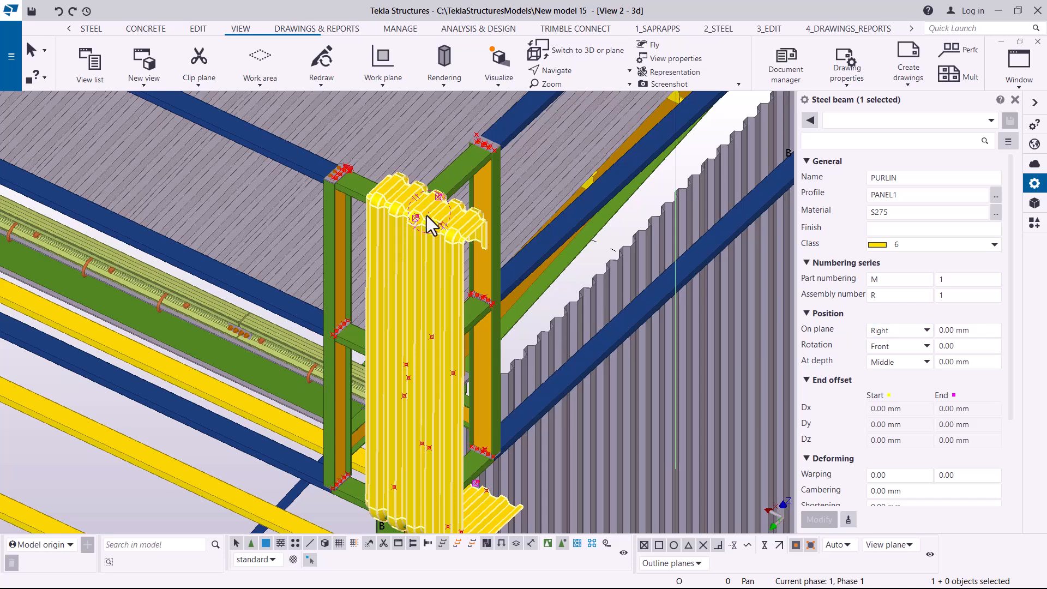
- Set the fascia polybeam's depth position to Behind and apply the modification
{"action": "left_click", "coordinate": [926, 363]}
{"action": "left_click", "coordinate": [894, 404]}
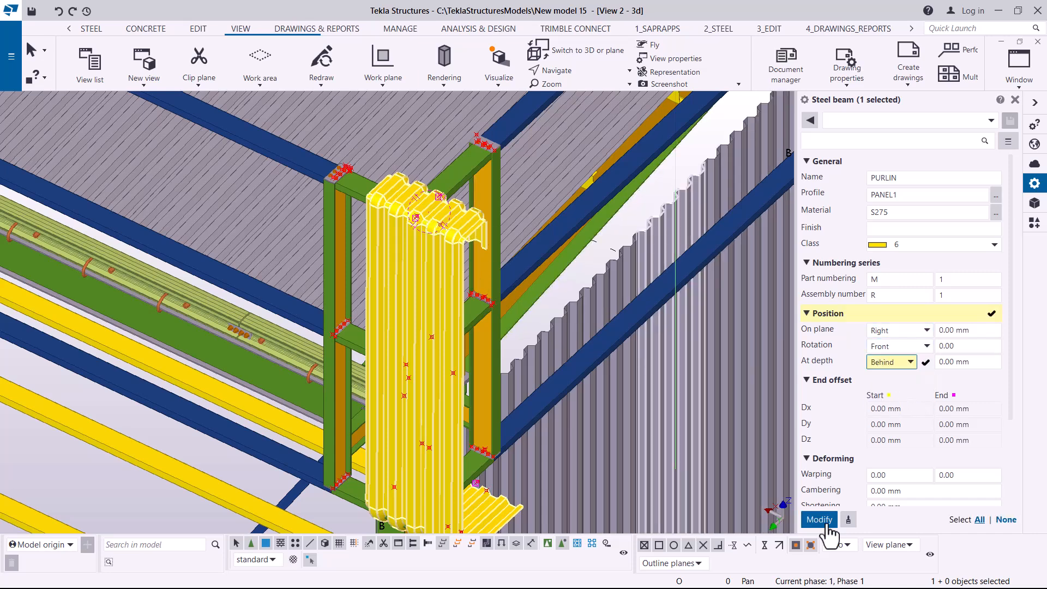
{"action": "left_click", "coordinate": [819, 521]}
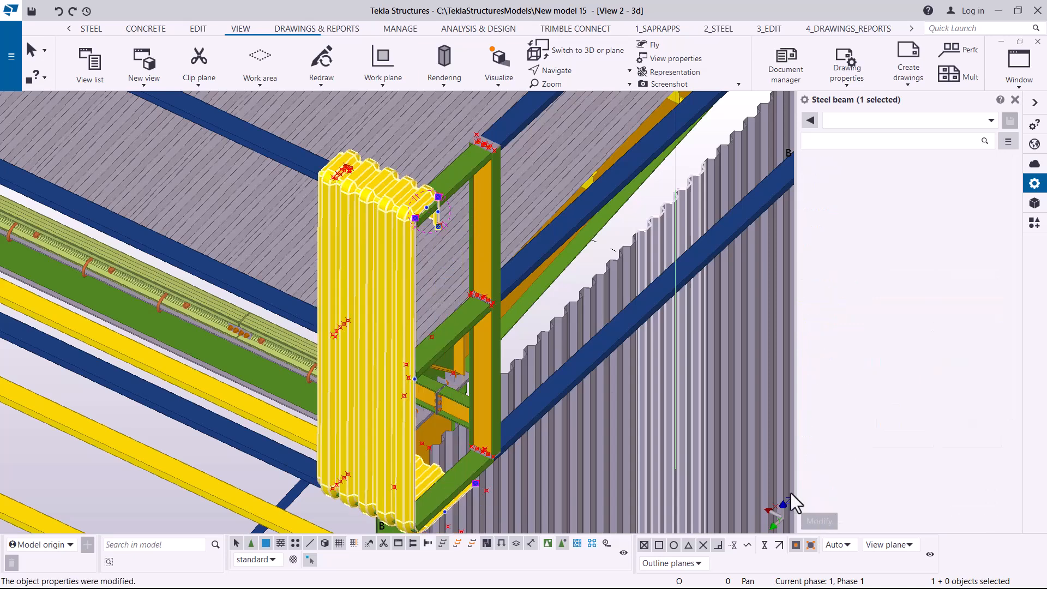
- Give the fascia polybeam's Behind depth position an offset of 200 mm and apply the modification
{"action": "scroll", "coordinate": [424, 198], "scroll_direction": "up", "scroll_amount": 6}
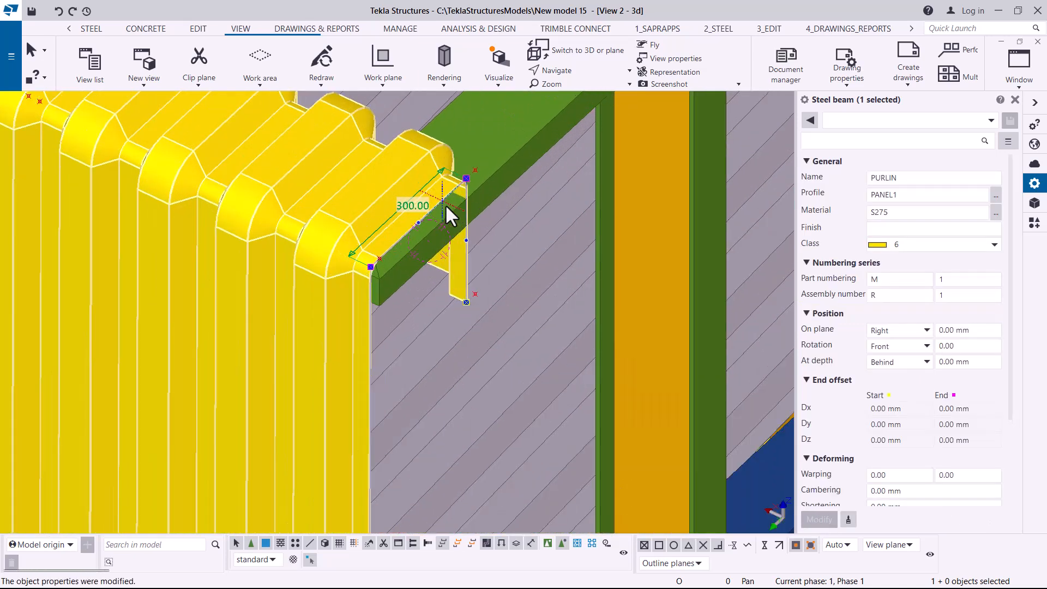
{"action": "scroll", "coordinate": [438, 273], "scroll_direction": "down", "scroll_amount": 5}
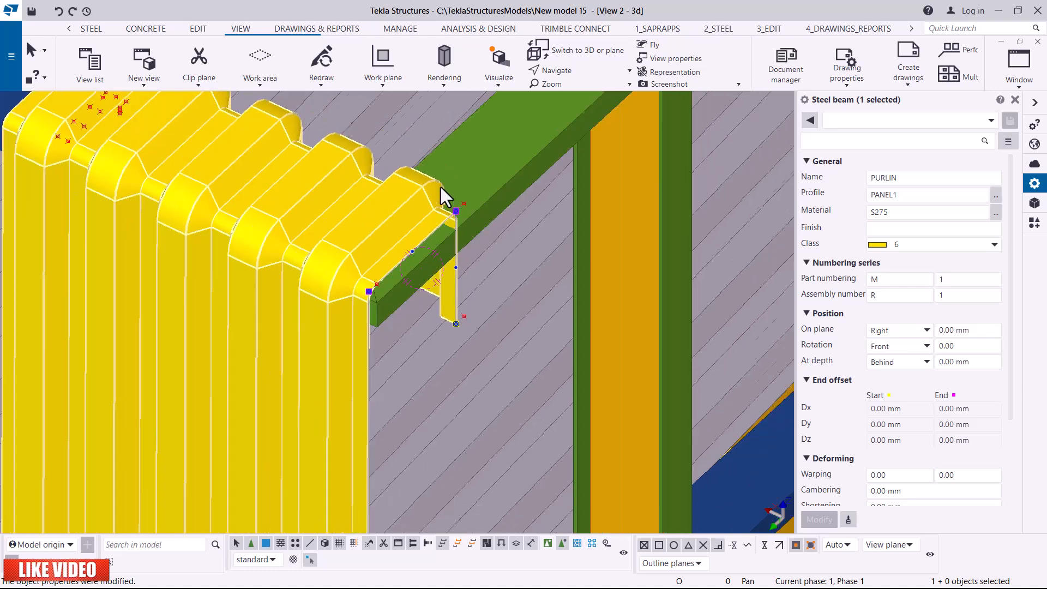
{"action": "scroll", "coordinate": [443, 194], "scroll_direction": "up", "scroll_amount": 2}
{"action": "left_click", "coordinate": [944, 357]}
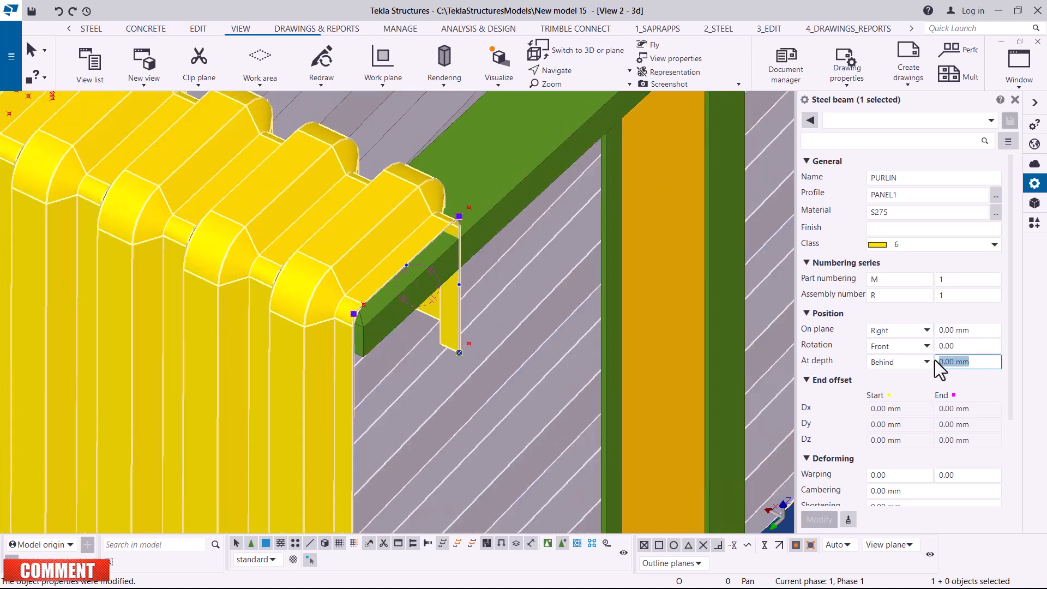
{"action": "type", "text": "200"}
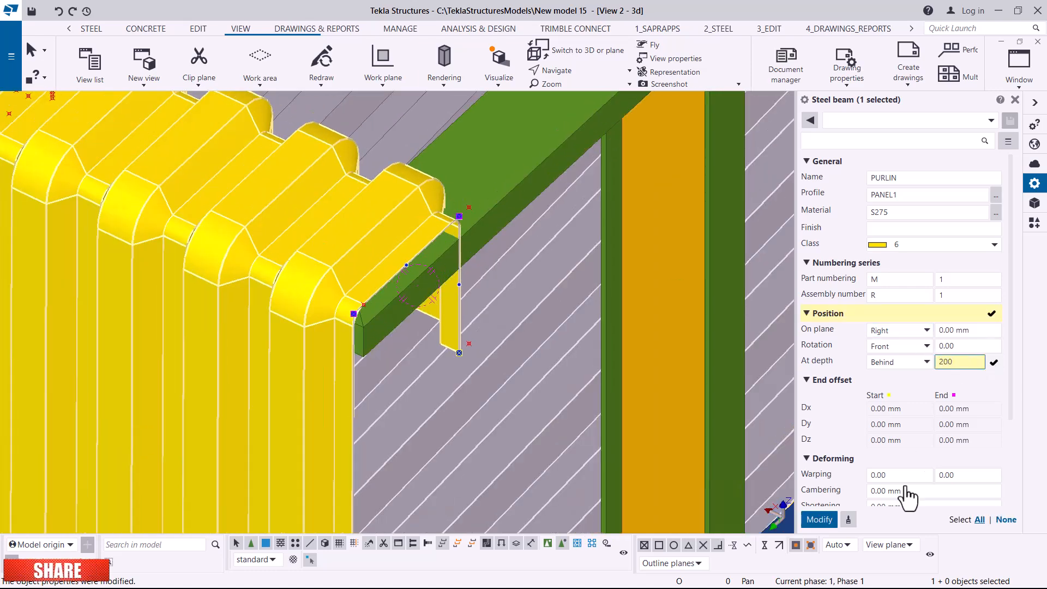
{"action": "left_click", "coordinate": [819, 521]}
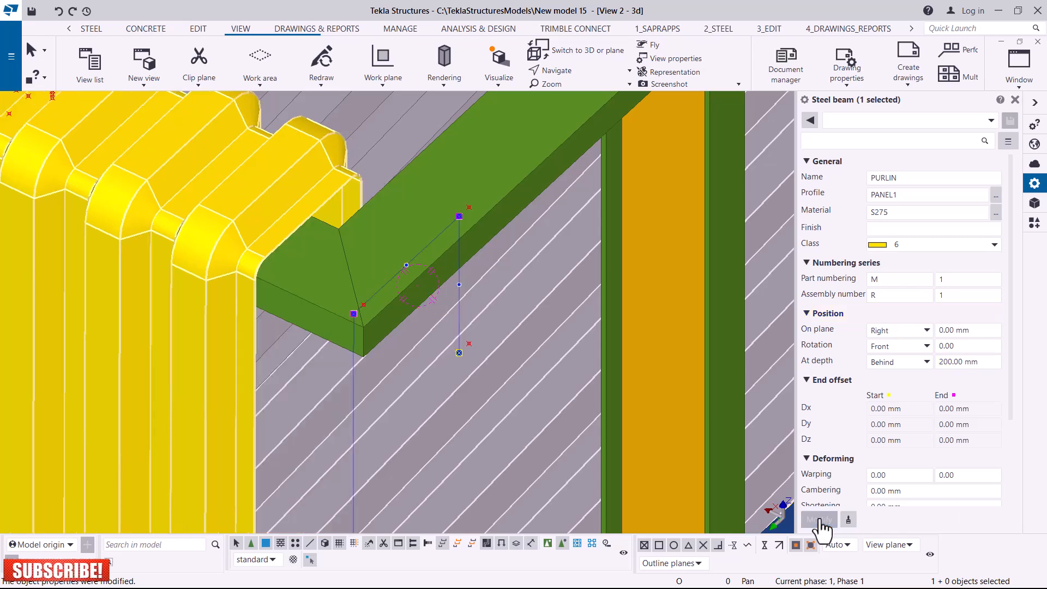
- Examine how the fascia polybeam fits the bracket frame at its upper and lower bends from above and from below
{"action": "left_click", "coordinate": [575, 73]}
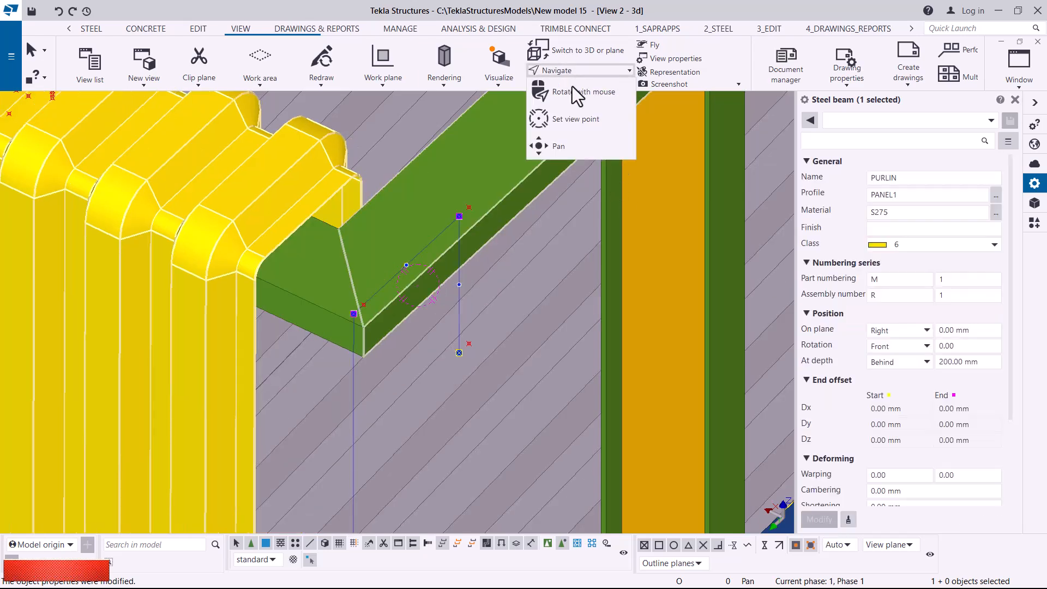
{"action": "left_click", "coordinate": [572, 98]}
{"action": "left_click_drag", "start_coordinate": [357, 226], "coordinate": [402, 190]}
{"action": "scroll", "coordinate": [400, 201], "scroll_direction": "down", "scroll_amount": 9}
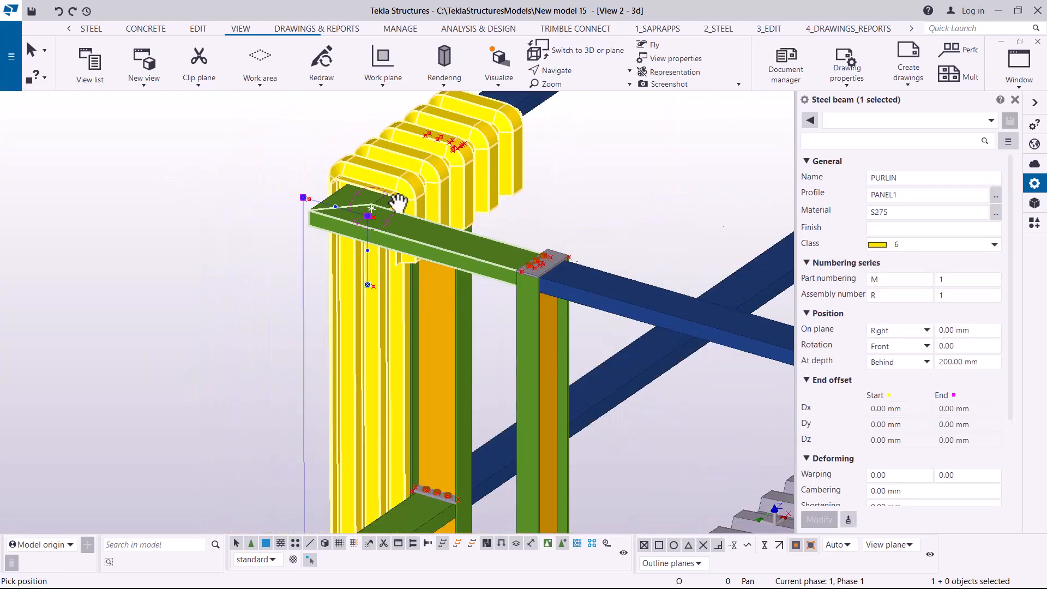
{"action": "left_click_drag", "start_coordinate": [445, 231], "coordinate": [620, 248]}
{"action": "scroll", "coordinate": [357, 393], "scroll_direction": "up", "scroll_amount": 3}
{"action": "scroll", "coordinate": [357, 393], "scroll_direction": "up", "scroll_amount": 7}
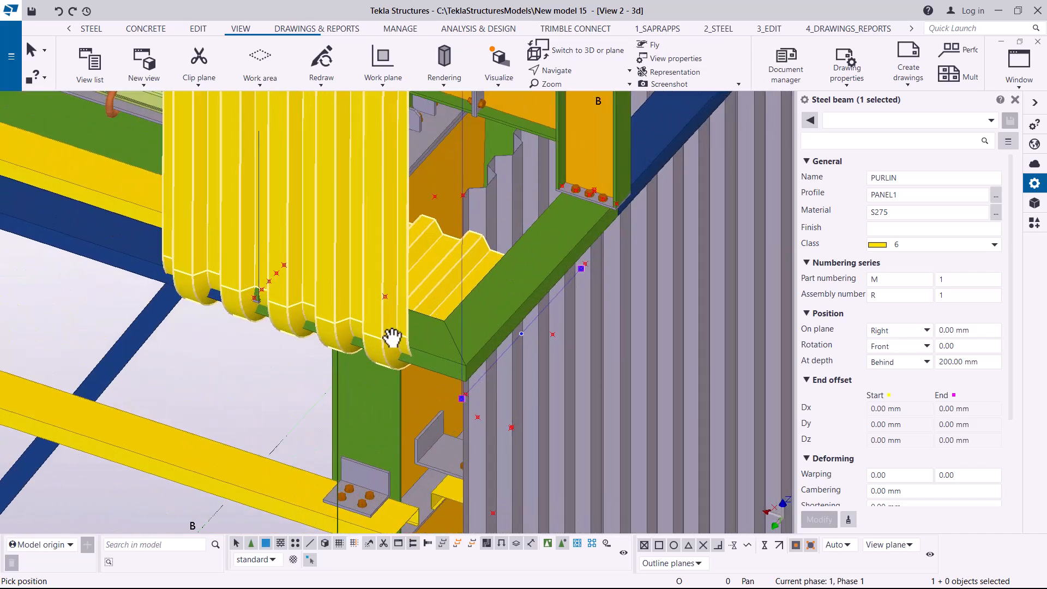
{"action": "left_click", "coordinate": [570, 73]}
{"action": "left_click", "coordinate": [570, 89]}
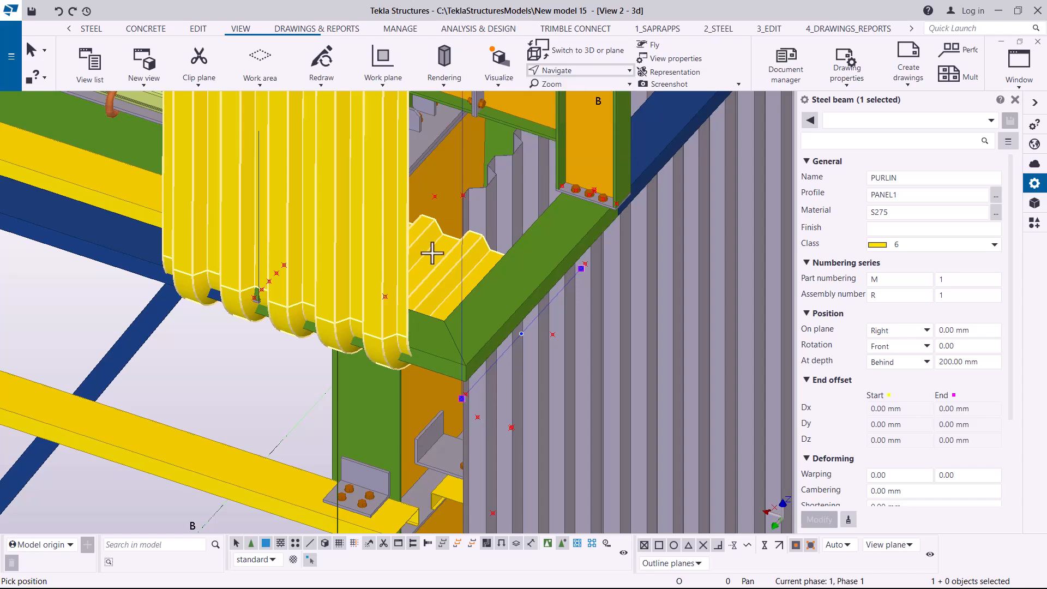
{"action": "left_click_drag", "start_coordinate": [420, 310], "coordinate": [192, 200]}
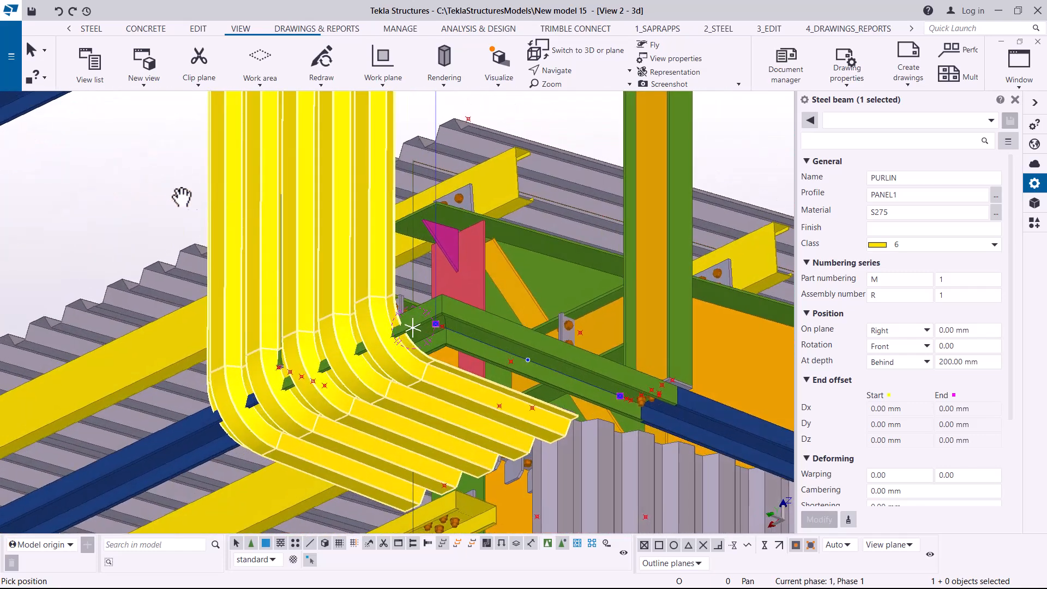
{"action": "right_click", "coordinate": [136, 156]}
{"action": "left_click", "coordinate": [241, 162]}
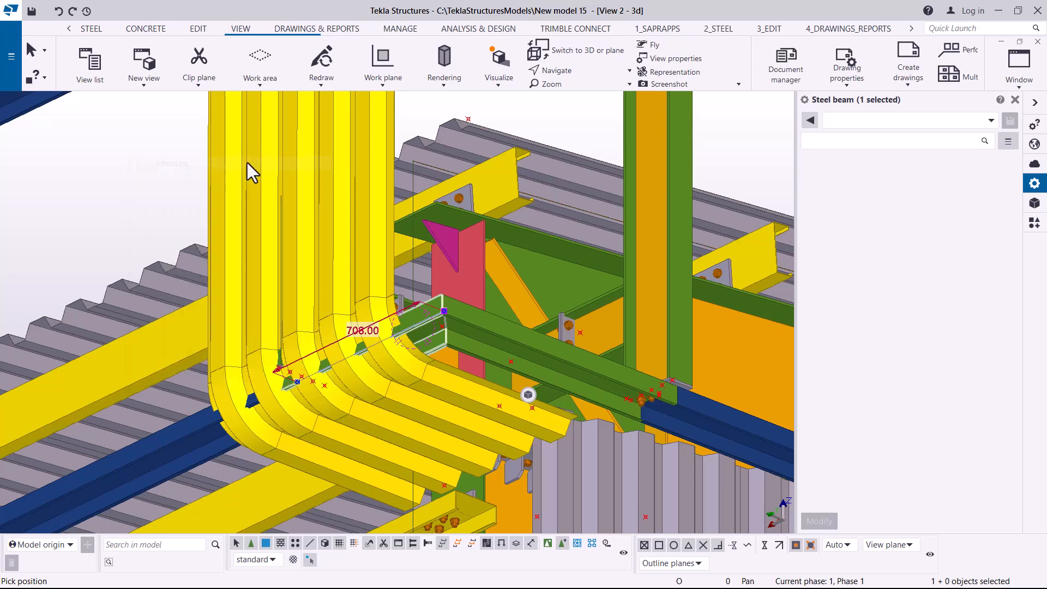
- Move the fascia polybeam linearly by a dZ of -2, leaving dX and dY at 0
{"action": "right_click", "coordinate": [275, 159]}
{"action": "mouse_move", "coordinate": [328, 282]}
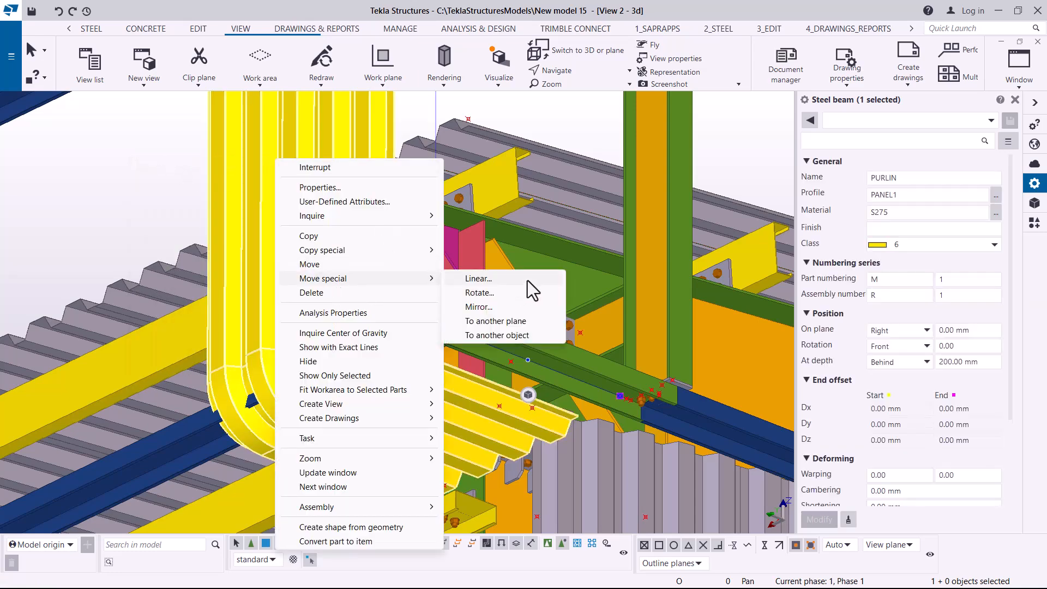
{"action": "left_click", "coordinate": [527, 280]}
{"action": "left_click", "coordinate": [869, 236]}
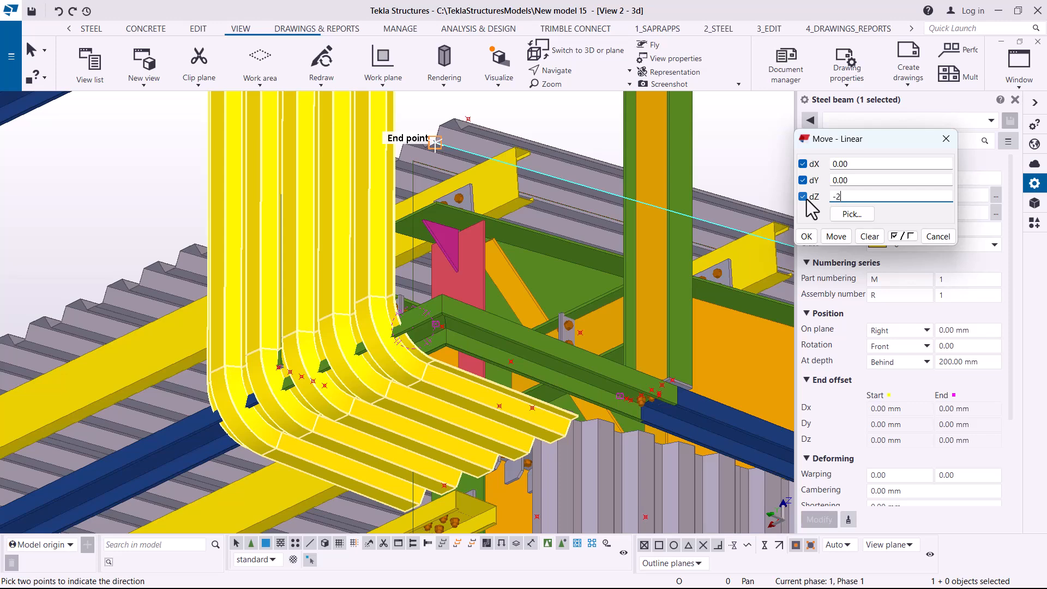
{"action": "left_click", "coordinate": [836, 237]}
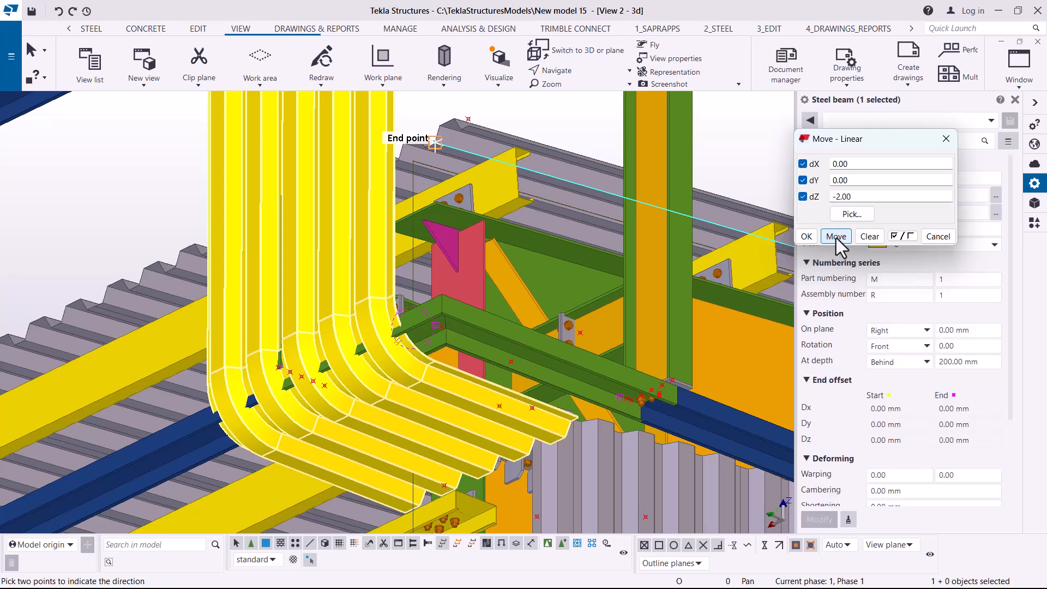
- Repeat the dZ -2 linear move several times to lower the polybeam around the bottom bracket, and end the move command
{"action": "left_click", "coordinate": [835, 238]}
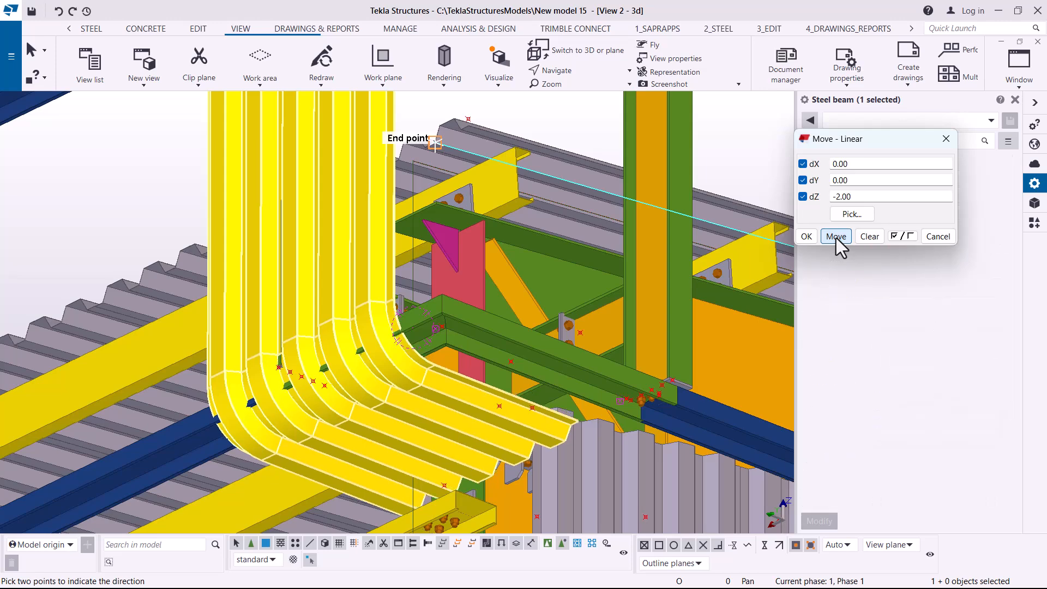
{"action": "left_click", "coordinate": [836, 238]}
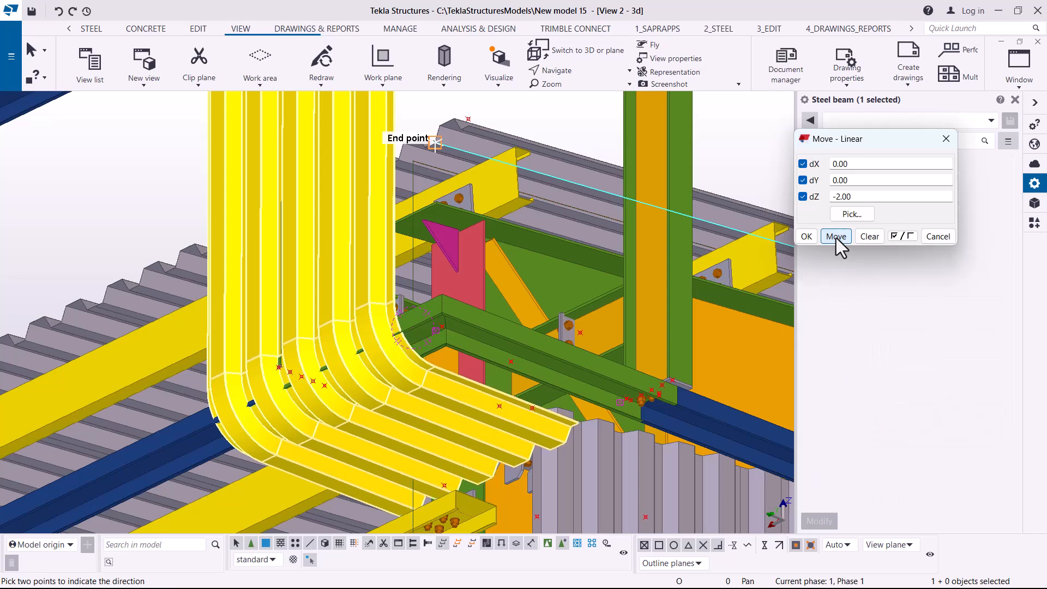
{"action": "left_click", "coordinate": [836, 238]}
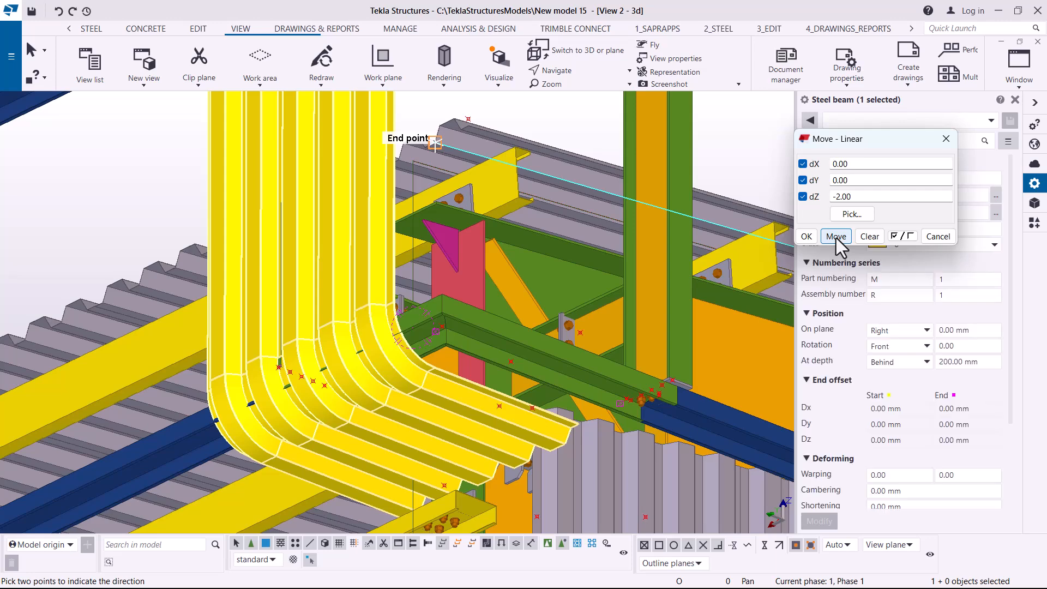
{"action": "left_click", "coordinate": [836, 238]}
{"action": "left_click", "coordinate": [835, 236]}
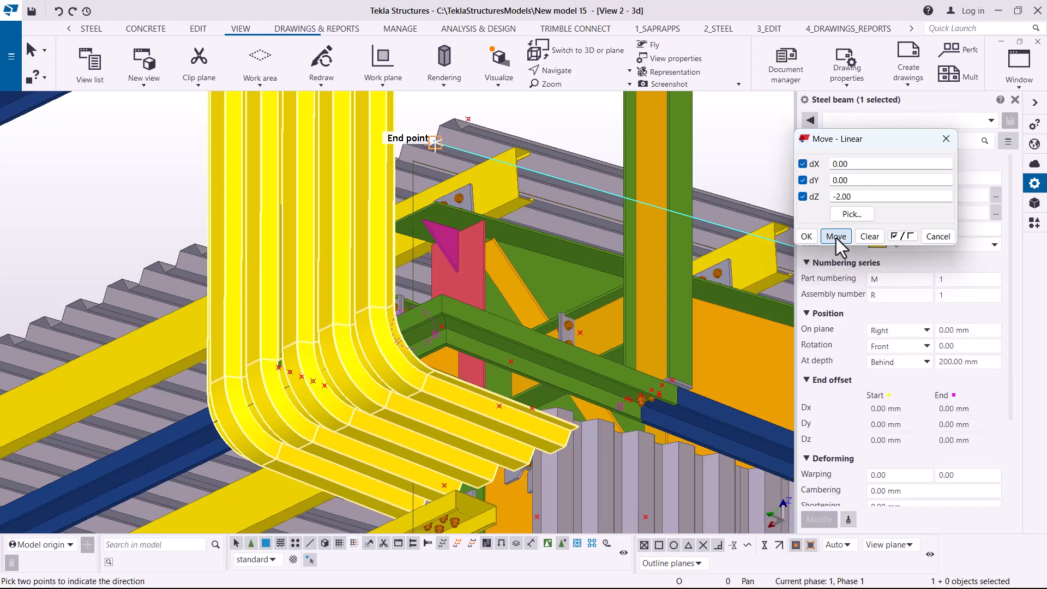
{"action": "left_click", "coordinate": [836, 236]}
{"action": "left_click", "coordinate": [836, 237]}
{"action": "left_click", "coordinate": [836, 237]}
{"action": "left_click", "coordinate": [808, 237]}
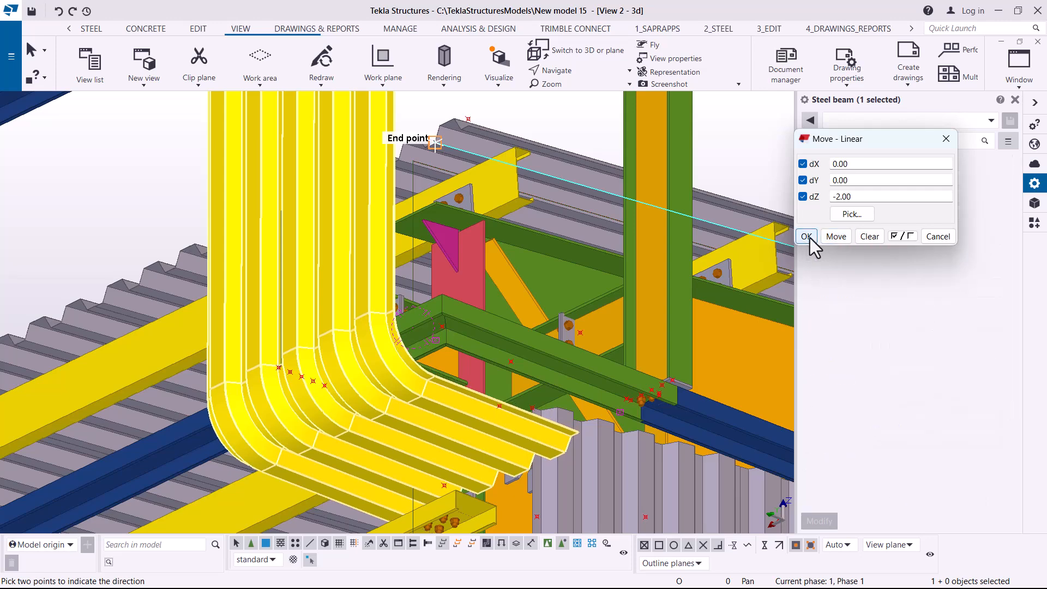
{"action": "left_click", "coordinate": [1036, 113]}
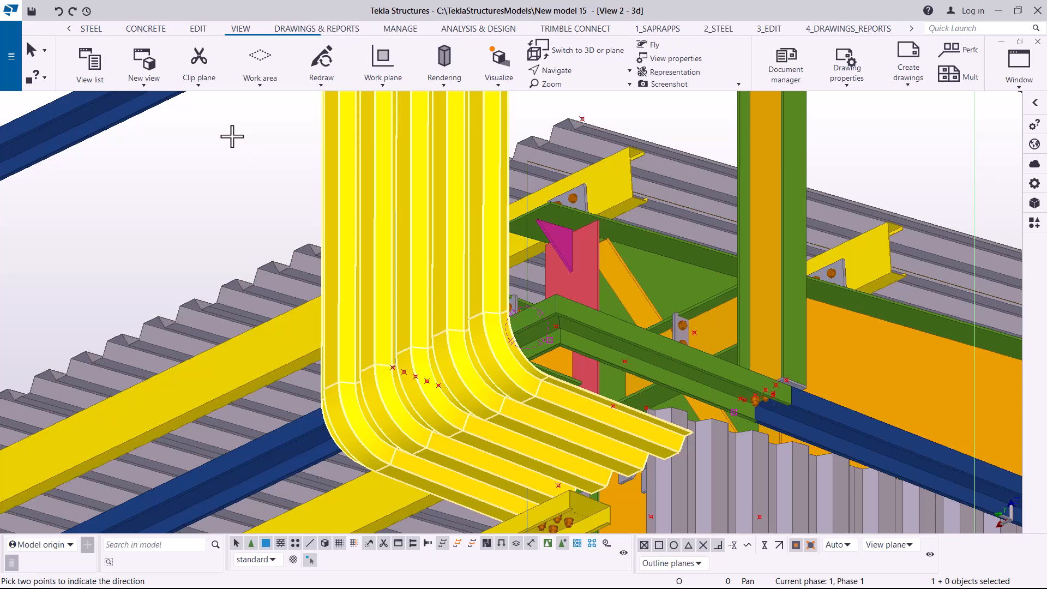
{"action": "right_click", "coordinate": [251, 138]}
{"action": "left_click", "coordinate": [296, 146]}
- Try to mirror-copy the fascia polybeam about the grid line midway along the clad long wall, with X0 -500, Y0 18000 and angle 180
{"action": "left_click", "coordinate": [554, 70]}
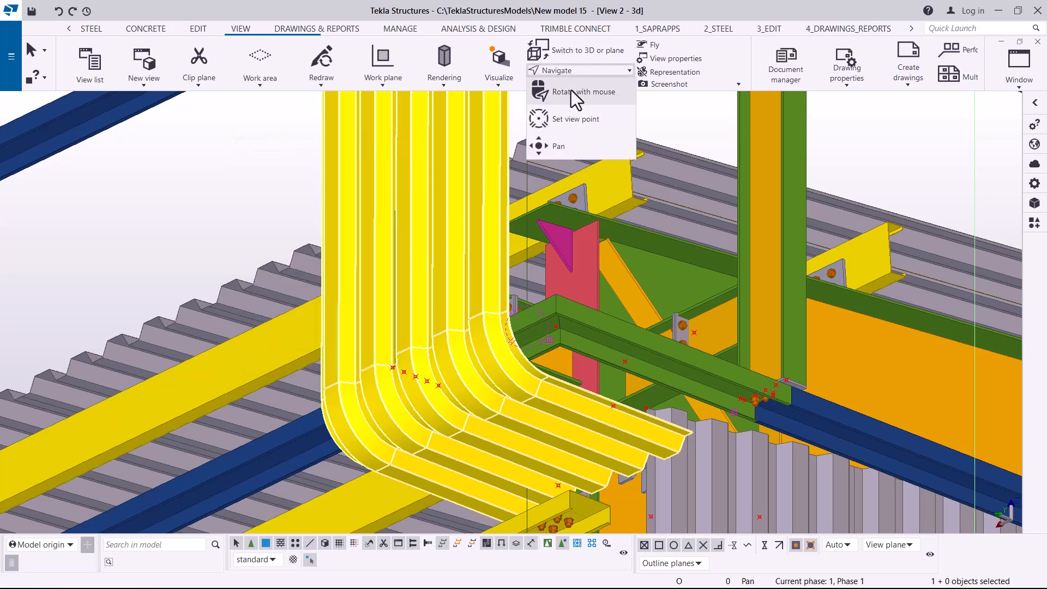
{"action": "left_click", "coordinate": [572, 92]}
{"action": "left_click_drag", "start_coordinate": [572, 245], "coordinate": [318, 266]}
{"action": "scroll", "coordinate": [317, 266], "scroll_direction": "down", "scroll_amount": 6}
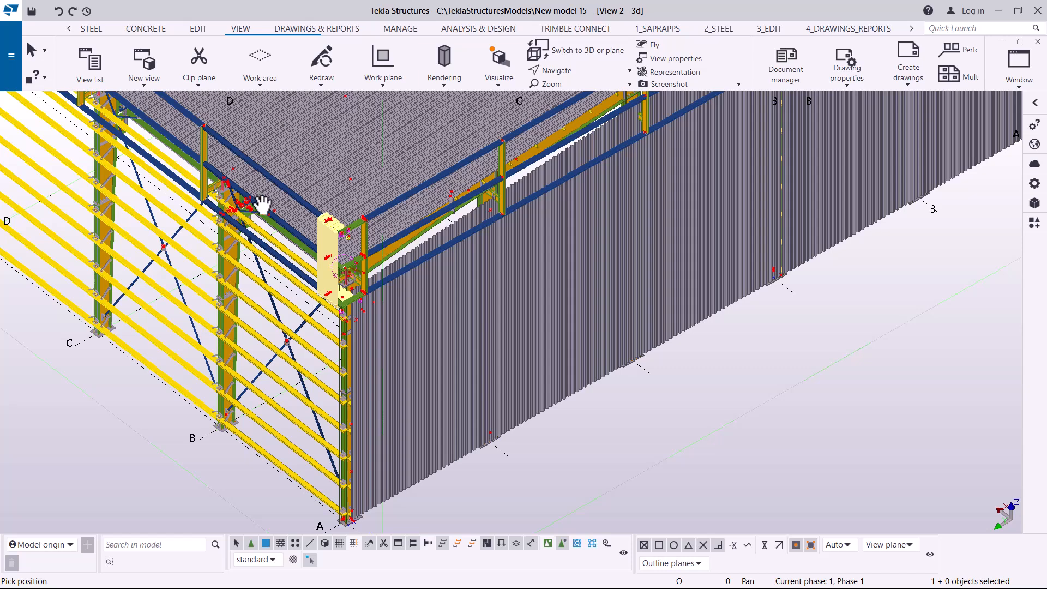
{"action": "right_click", "coordinate": [91, 389]}
{"action": "left_click", "coordinate": [126, 163]}
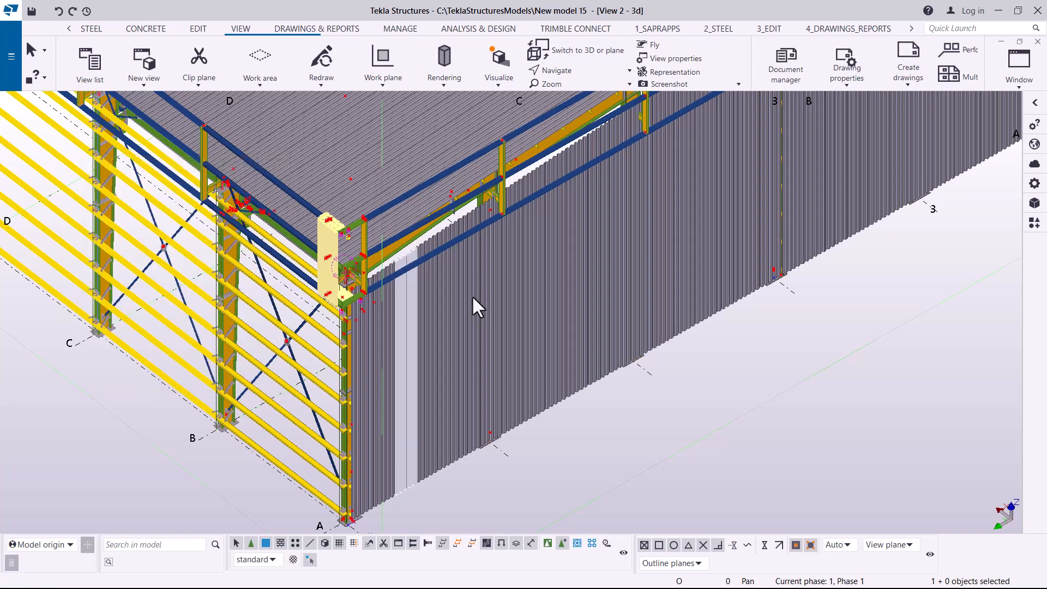
{"action": "right_click", "coordinate": [98, 393]}
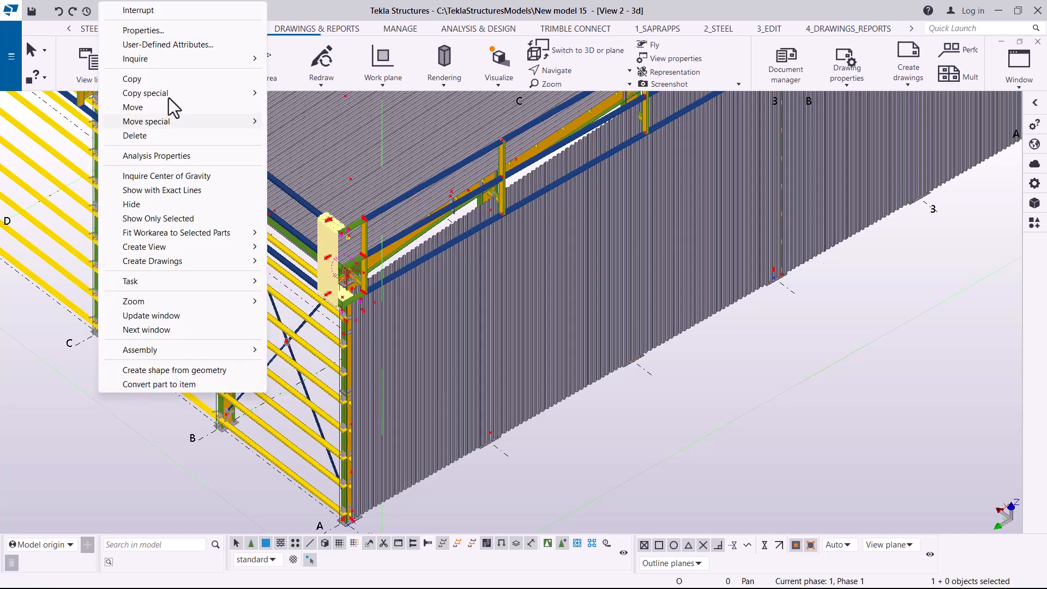
{"action": "mouse_move", "coordinate": [173, 101]}
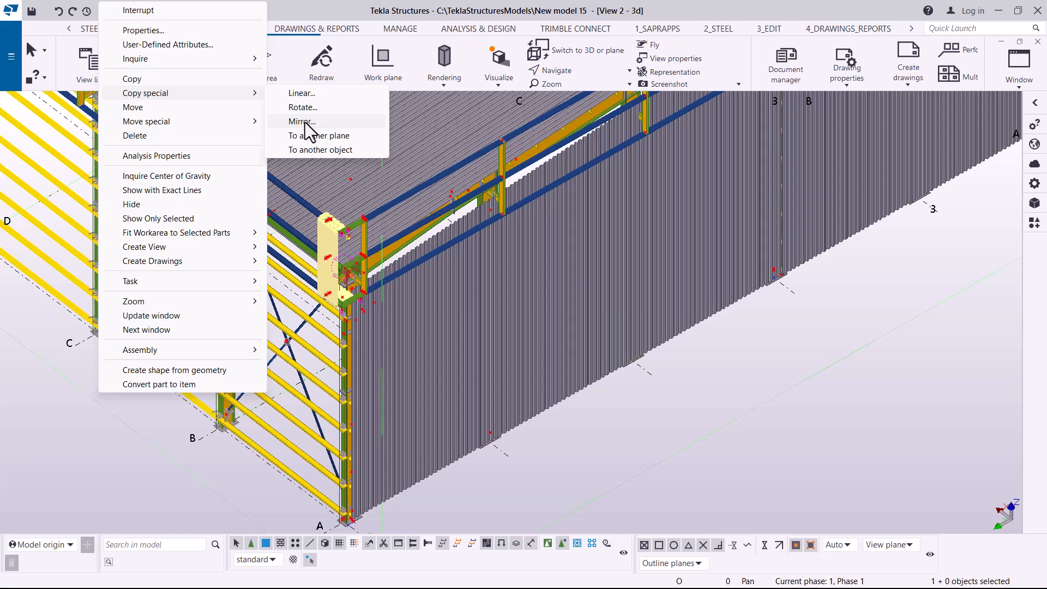
{"action": "left_click", "coordinate": [301, 121]}
{"action": "middle_click_drag", "start_coordinate": [751, 303], "coordinate": [617, 266]}
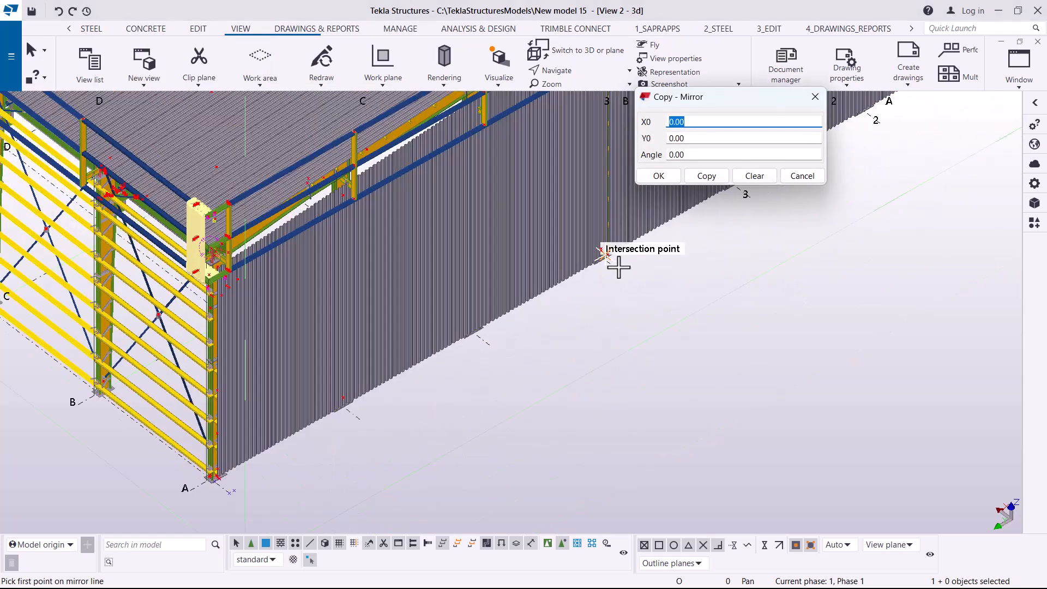
{"action": "scroll", "coordinate": [617, 266], "scroll_direction": "up", "scroll_amount": 5}
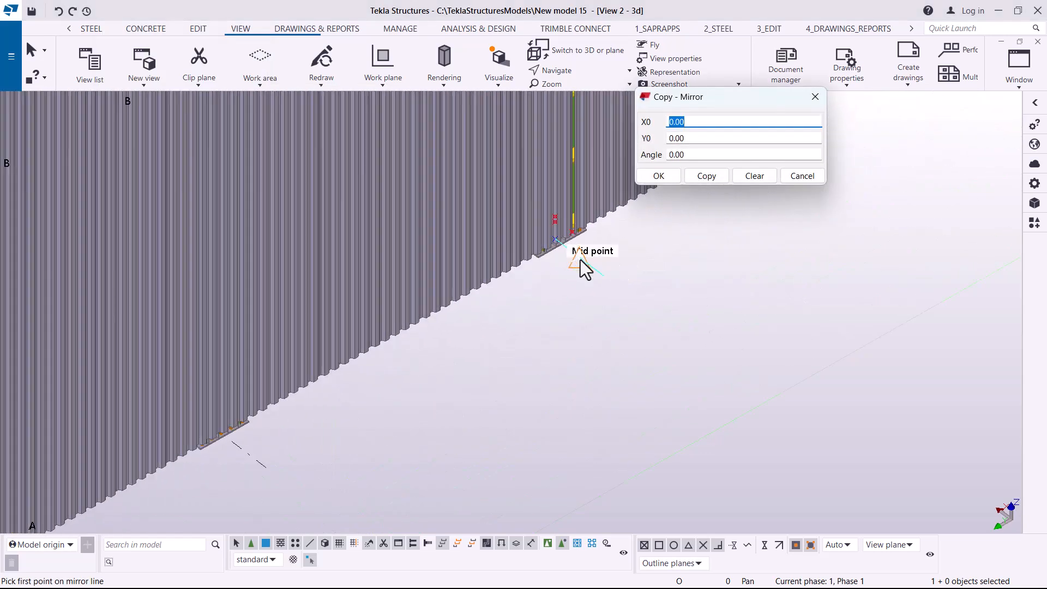
{"action": "left_click", "coordinate": [576, 261]}
{"action": "scroll", "coordinate": [598, 276], "scroll_direction": "up", "scroll_amount": 3}
{"action": "left_click", "coordinate": [607, 273]}
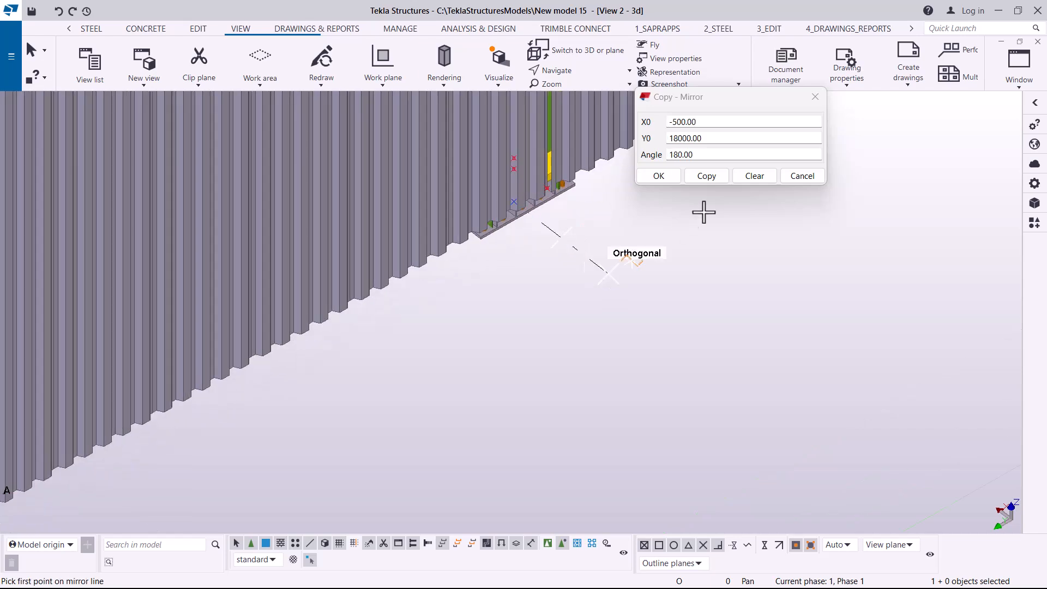
{"action": "left_click", "coordinate": [706, 176]}
{"action": "left_click", "coordinate": [659, 175]}
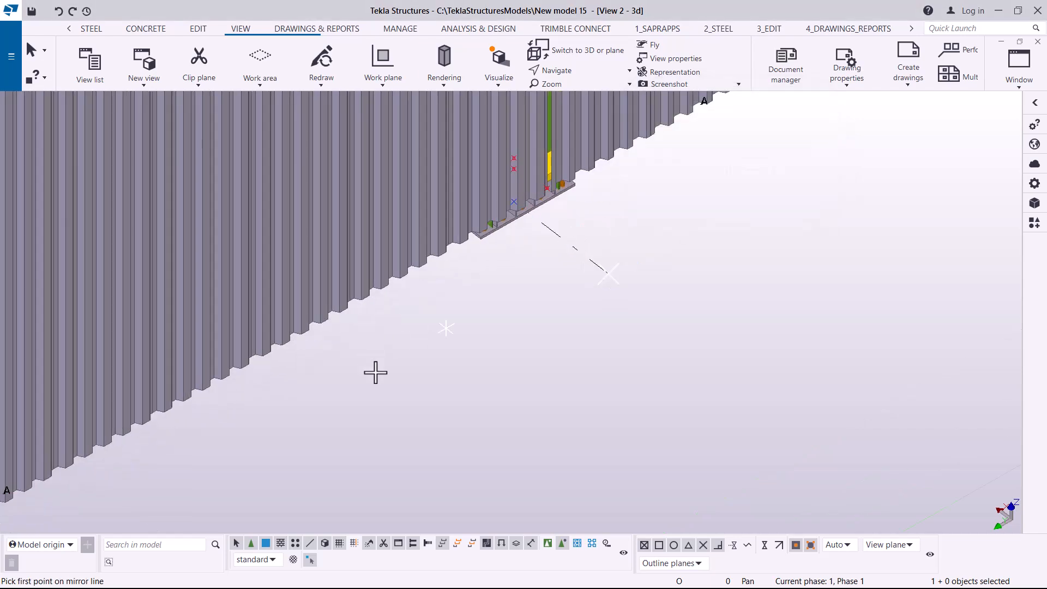
- Check the mirrored polybeam at the far corner brackets and end the mirror command
{"action": "scroll", "coordinate": [376, 390], "scroll_direction": "down", "scroll_amount": 6}
{"action": "scroll", "coordinate": [390, 388], "scroll_direction": "down", "scroll_amount": 3}
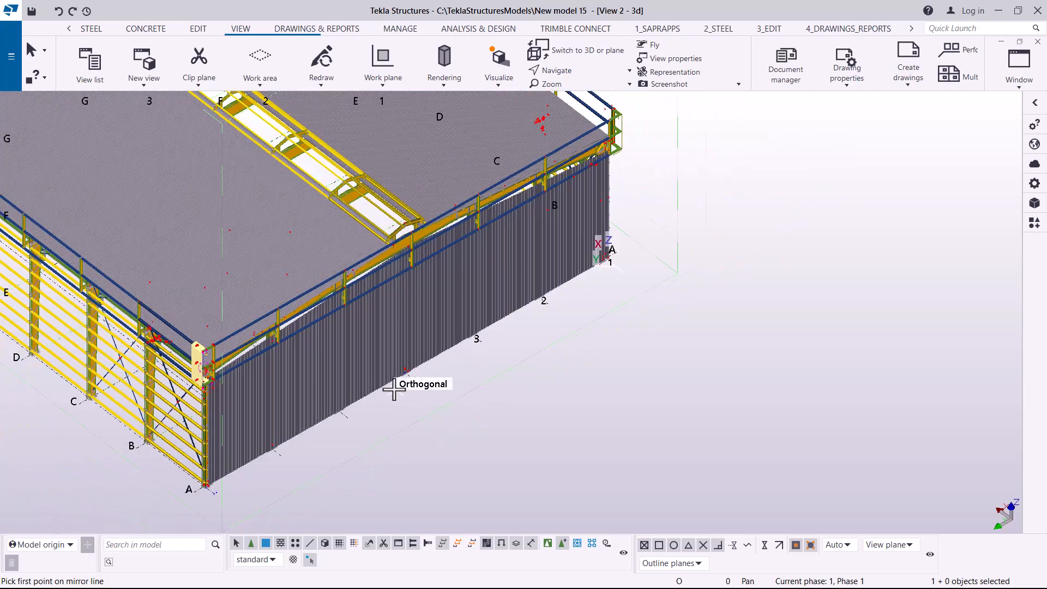
{"action": "scroll", "coordinate": [600, 131], "scroll_direction": "up", "scroll_amount": 6}
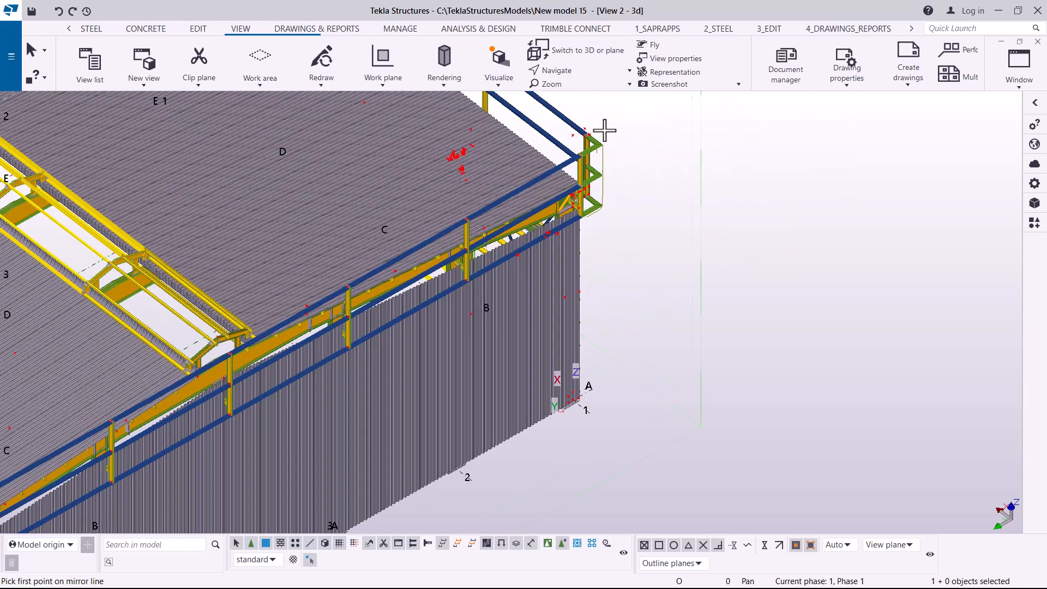
{"action": "right_click", "coordinate": [652, 124]}
{"action": "left_click", "coordinate": [676, 130]}
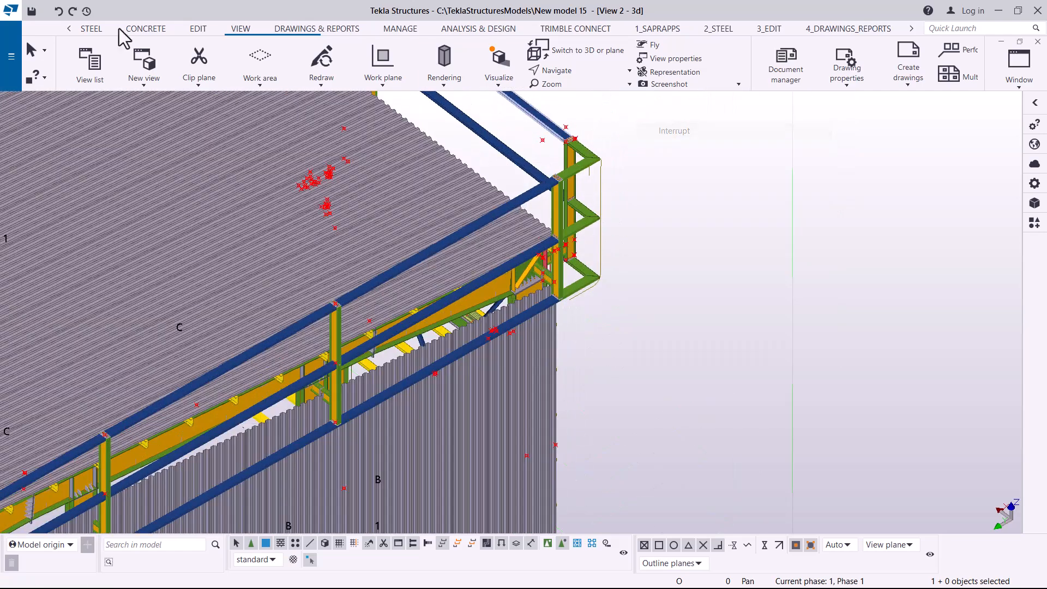
- Move the fascia polybeam at the corner bracket linearly by a dZ of 2, leaving dX and dY at 0
{"action": "scroll", "coordinate": [693, 171], "scroll_direction": "down", "scroll_amount": 5}
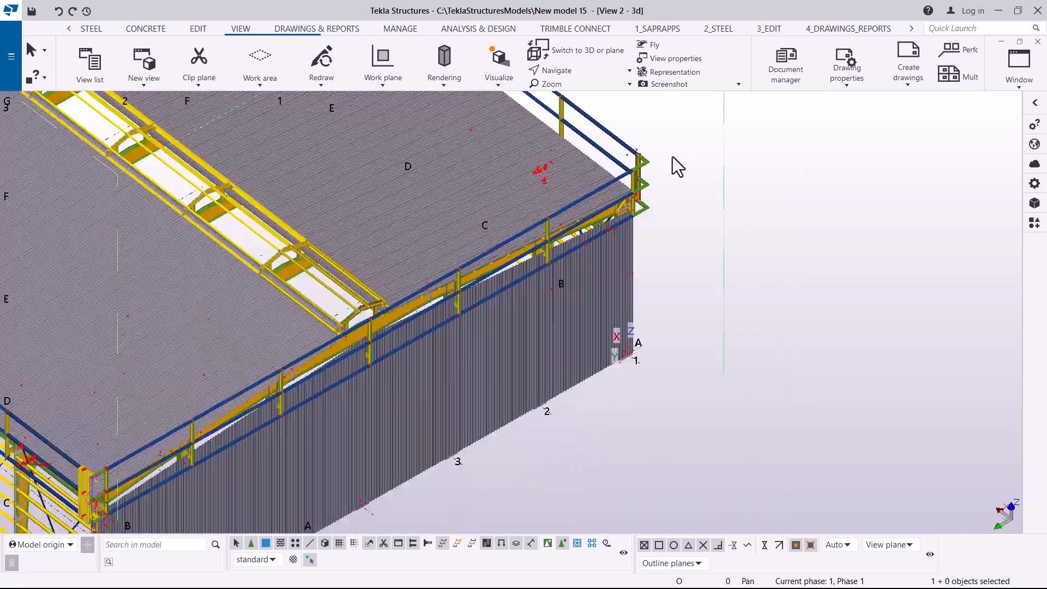
{"action": "scroll", "coordinate": [316, 382], "scroll_direction": "up", "scroll_amount": 10}
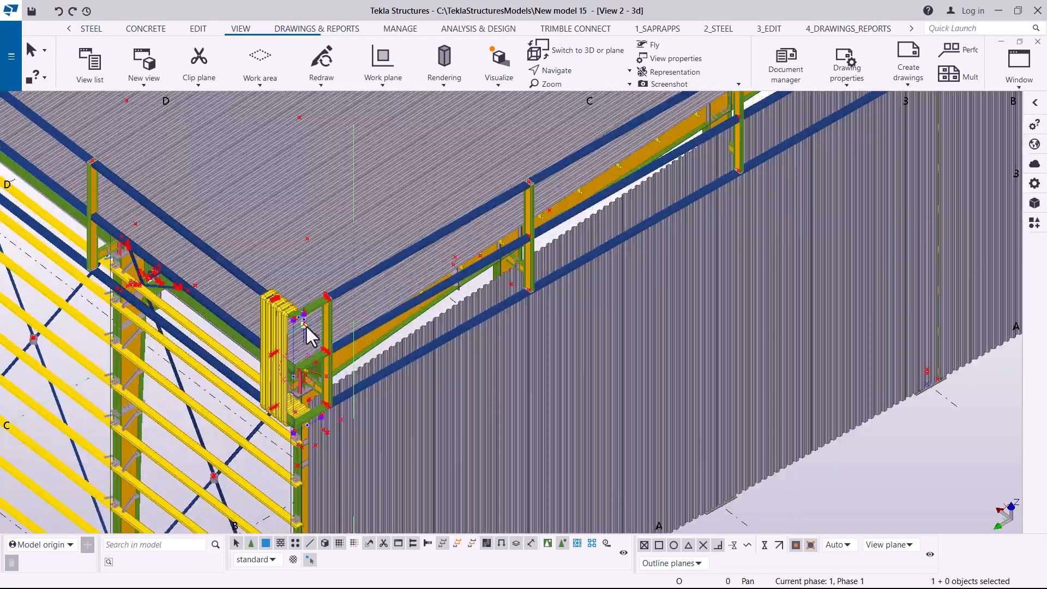
{"action": "scroll", "coordinate": [227, 289], "scroll_direction": "up", "scroll_amount": 2}
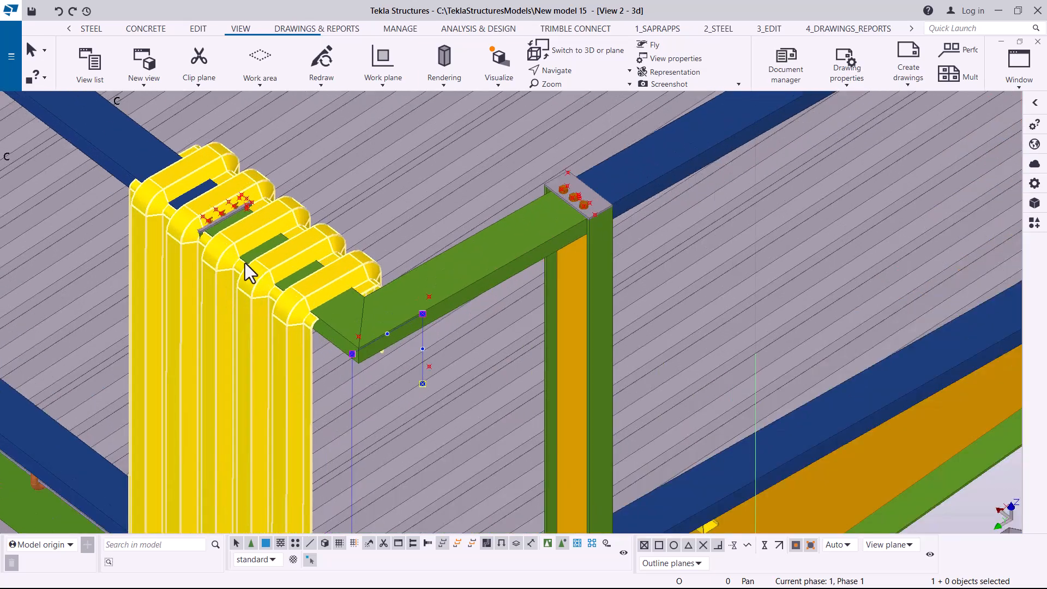
{"action": "scroll", "coordinate": [269, 241], "scroll_direction": "up", "scroll_amount": 3}
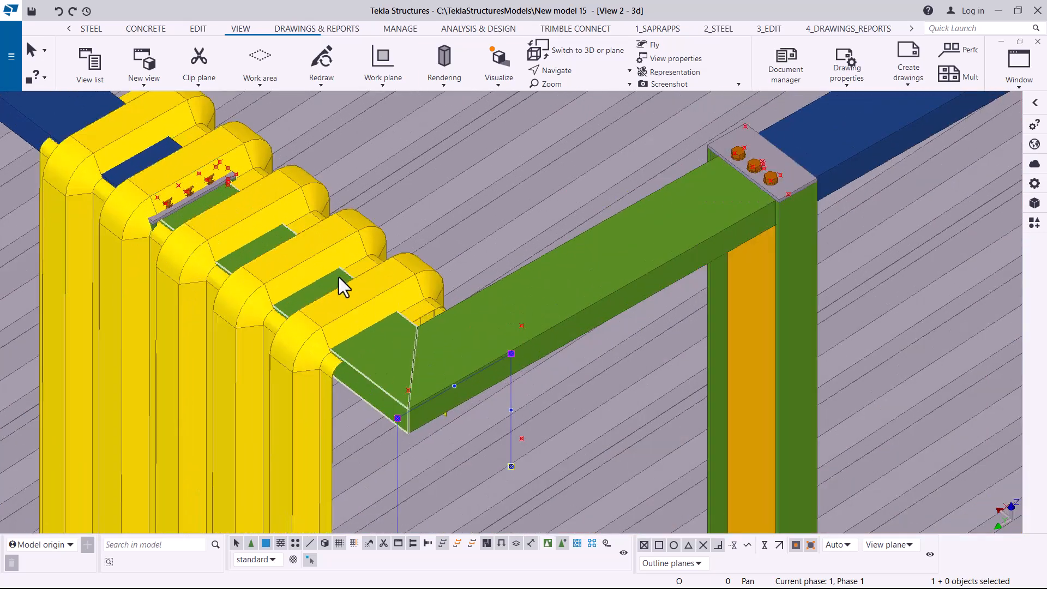
{"action": "scroll", "coordinate": [228, 221], "scroll_direction": "up", "scroll_amount": 3}
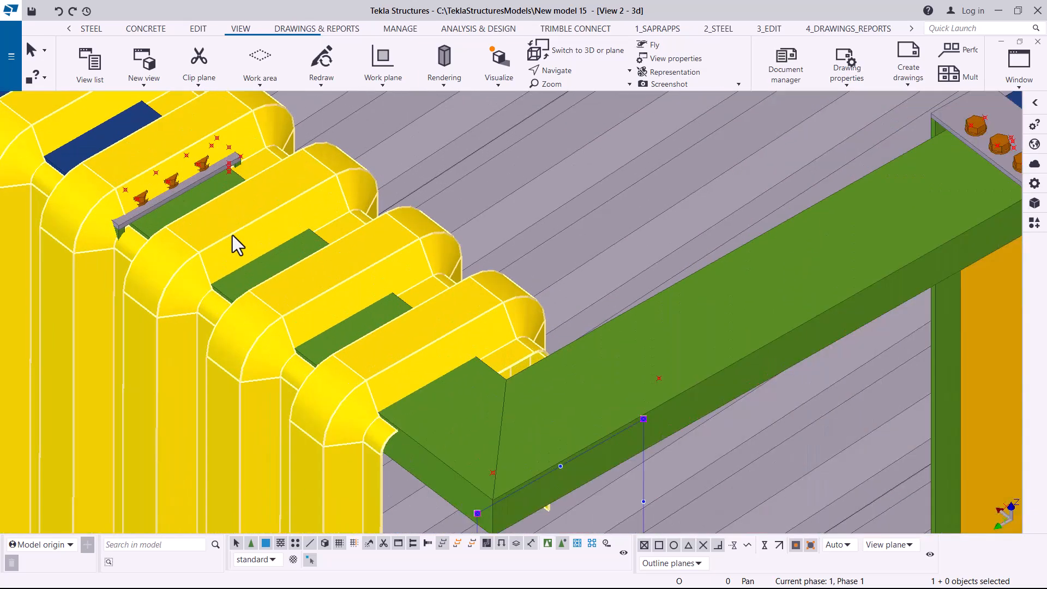
{"action": "right_click", "coordinate": [232, 236]}
{"action": "mouse_move", "coordinate": [317, 321]}
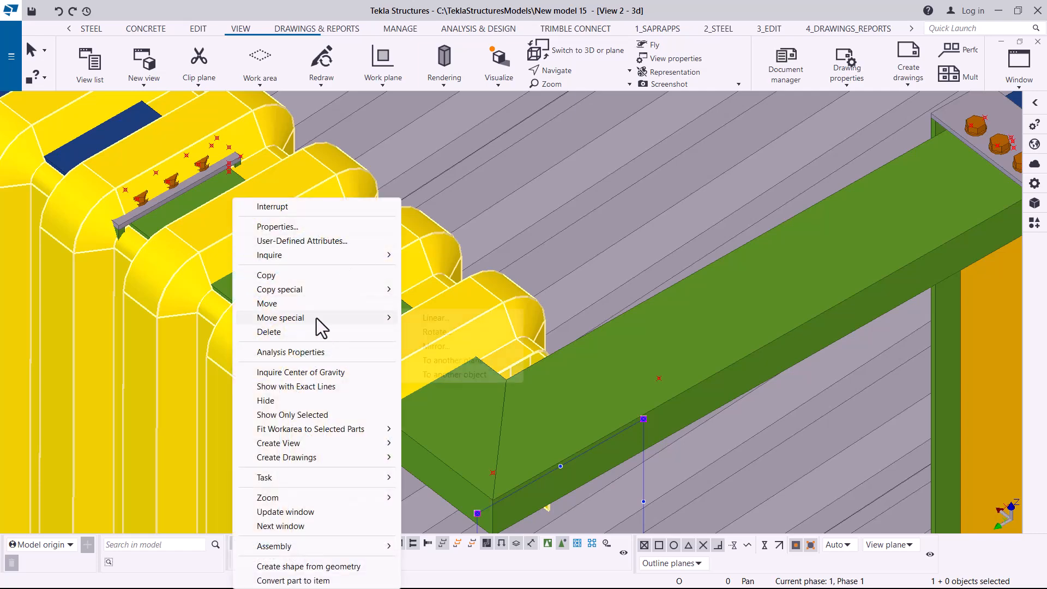
{"action": "left_click", "coordinate": [436, 318]}
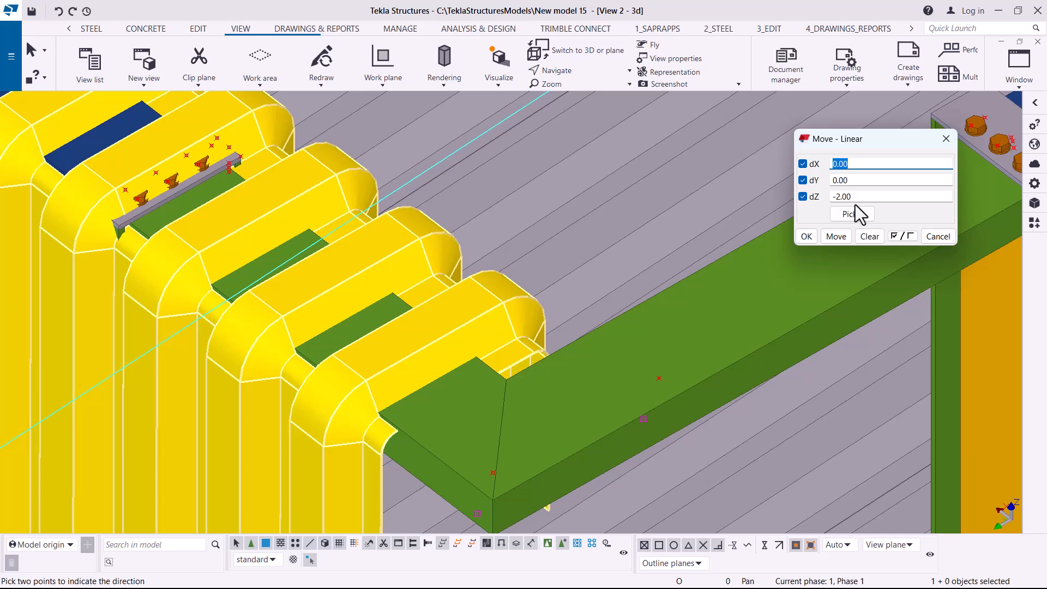
{"action": "left_click", "coordinate": [835, 199]}
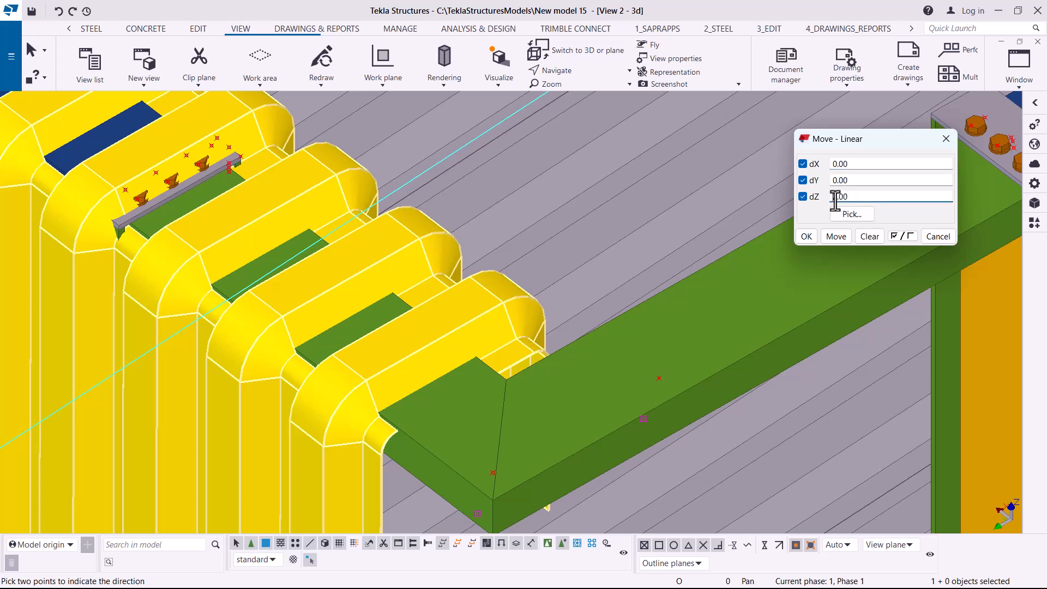
{"action": "left_click", "coordinate": [838, 236]}
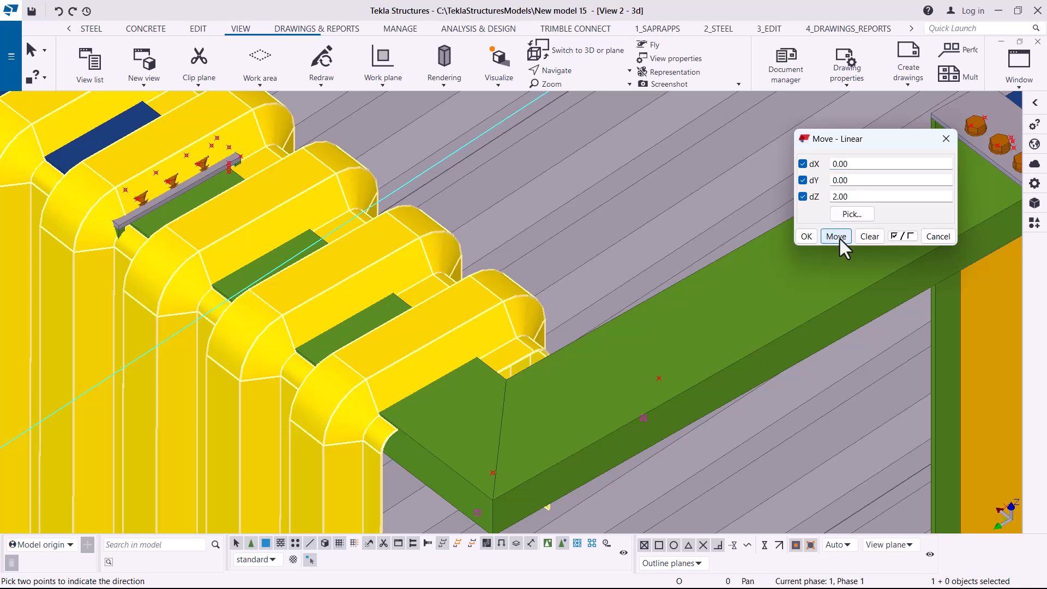
- Repeat the dZ 2 linear move several times to raise the polybeam over the top corner bracket
{"action": "left_click", "coordinate": [838, 237]}
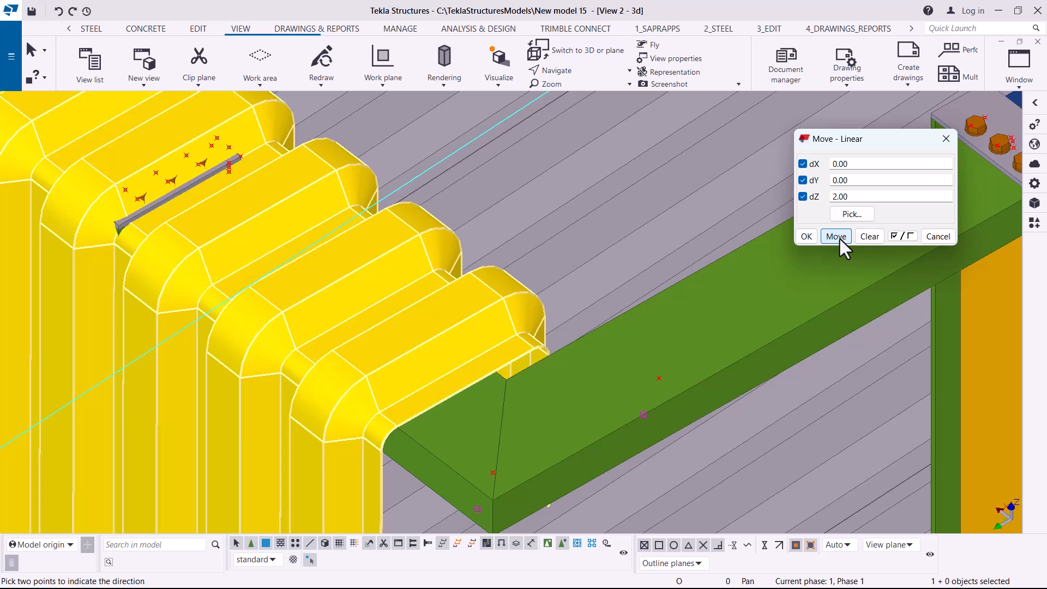
{"action": "left_click", "coordinate": [838, 238]}
{"action": "left_click", "coordinate": [839, 238]}
{"action": "left_click", "coordinate": [838, 238]}
{"action": "left_click", "coordinate": [838, 238]}
{"action": "left_click", "coordinate": [839, 238]}
{"action": "left_click", "coordinate": [839, 238]}
{"action": "left_click", "coordinate": [839, 238]}
{"action": "left_click", "coordinate": [838, 238]}
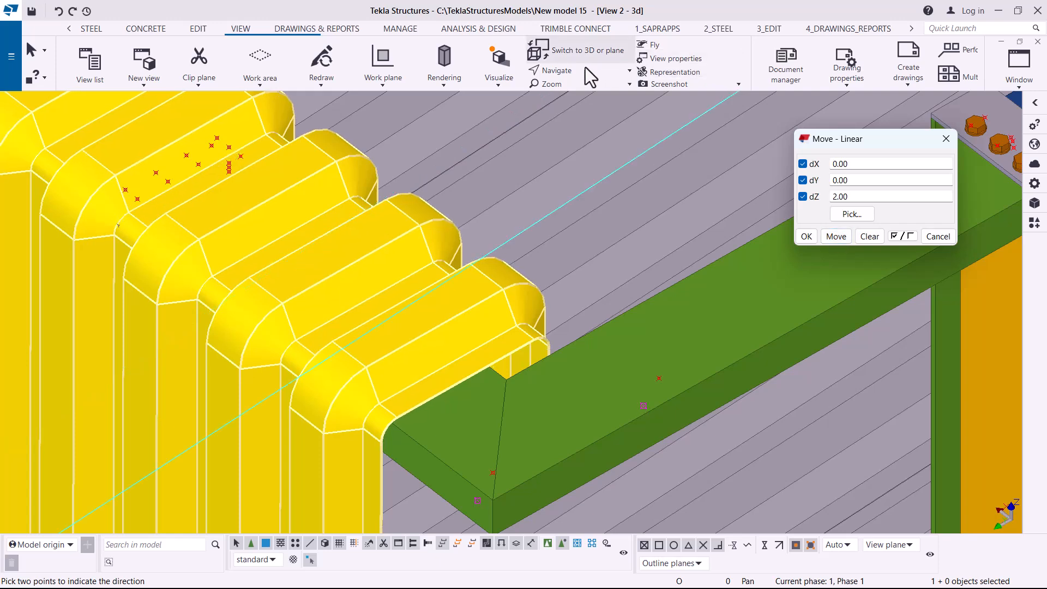
- Check the raised polybeam's fit around the corner brackets and end the linear move command
{"action": "left_click", "coordinate": [570, 71]}
{"action": "left_click", "coordinate": [557, 98]}
{"action": "scroll", "coordinate": [360, 262], "scroll_direction": "down", "scroll_amount": 10}
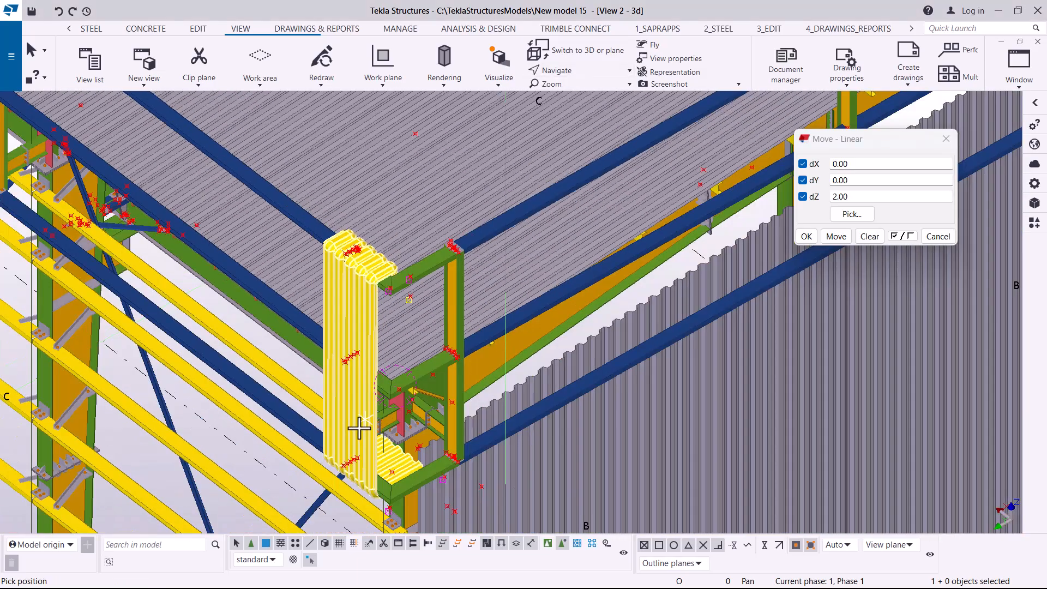
{"action": "left_click", "coordinate": [359, 428]}
{"action": "left_click_drag", "start_coordinate": [363, 432], "coordinate": [383, 327]}
{"action": "right_click", "coordinate": [379, 322]}
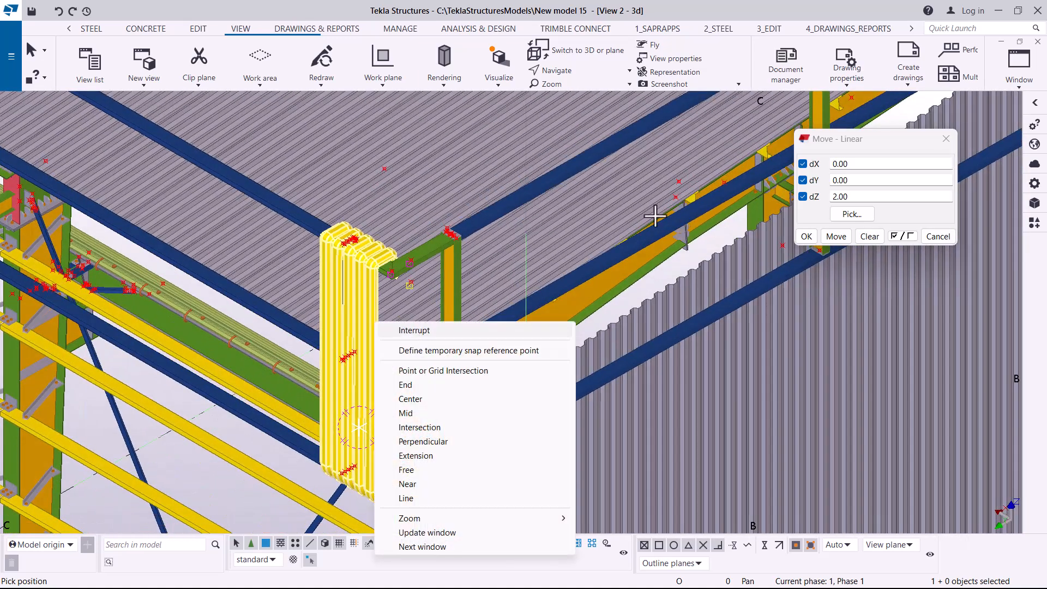
{"action": "left_click", "coordinate": [402, 330]}
{"action": "left_click", "coordinate": [946, 139]}
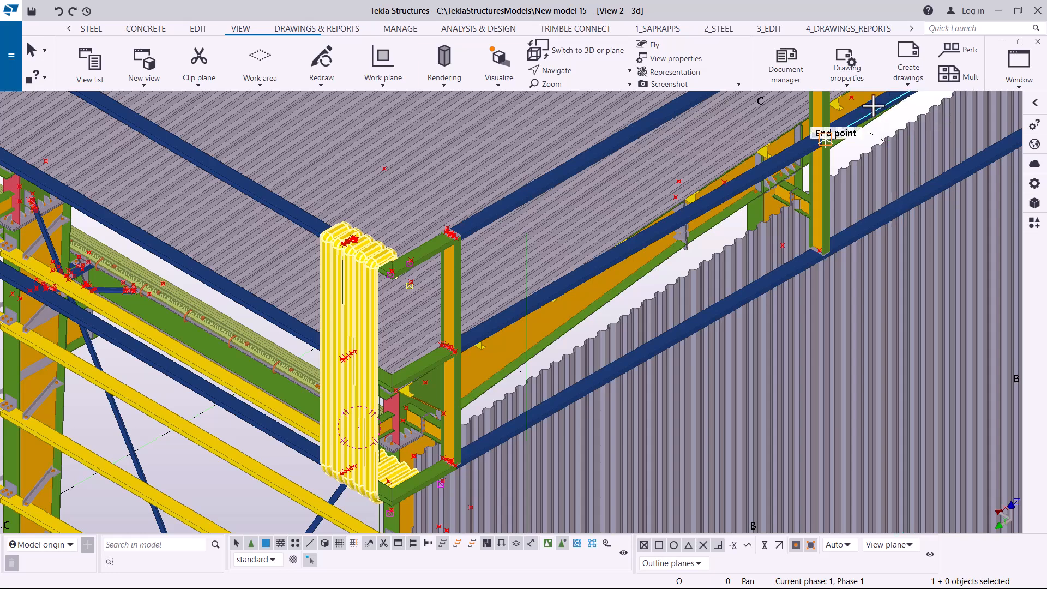
{"action": "right_click", "coordinate": [882, 128]}
{"action": "left_click", "coordinate": [879, 136]}
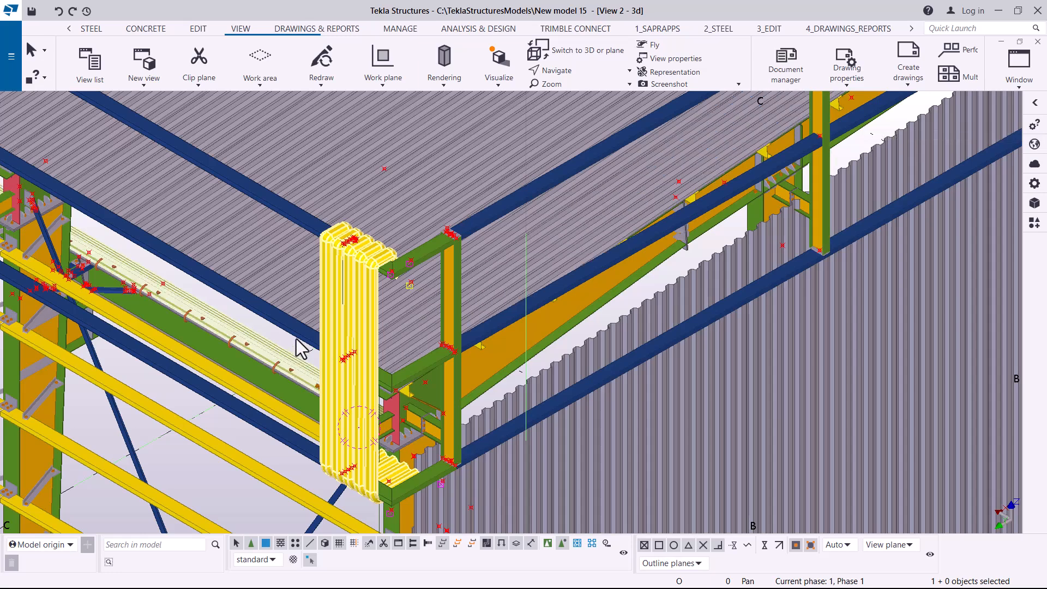
- Copy the fascia polybeam linearly along the long wall with dX 900, dY 0, dZ 0 and 94 copies
{"action": "right_click", "coordinate": [363, 305]}
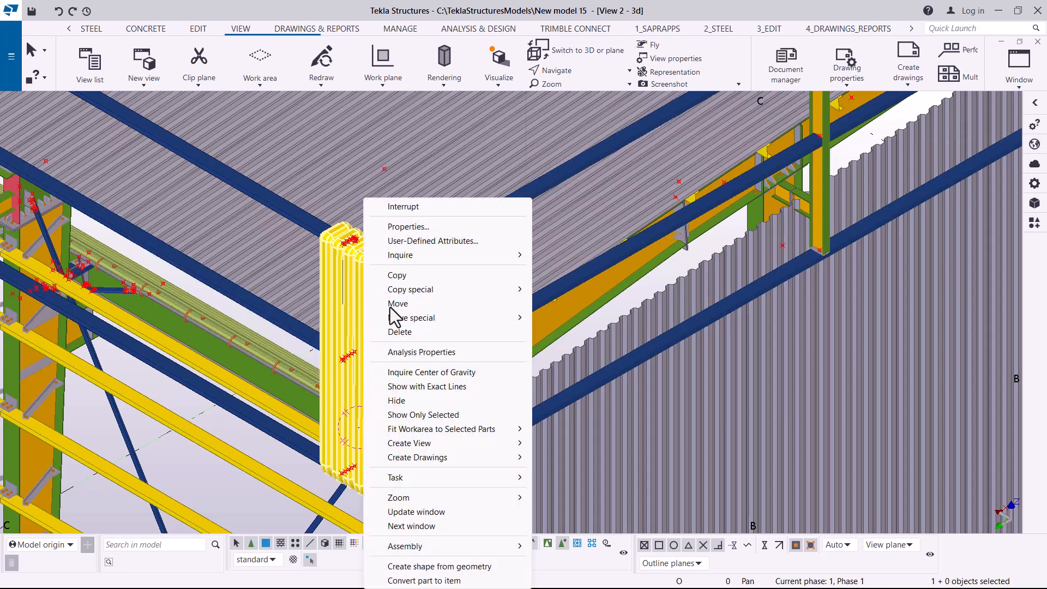
{"action": "mouse_move", "coordinate": [462, 293]}
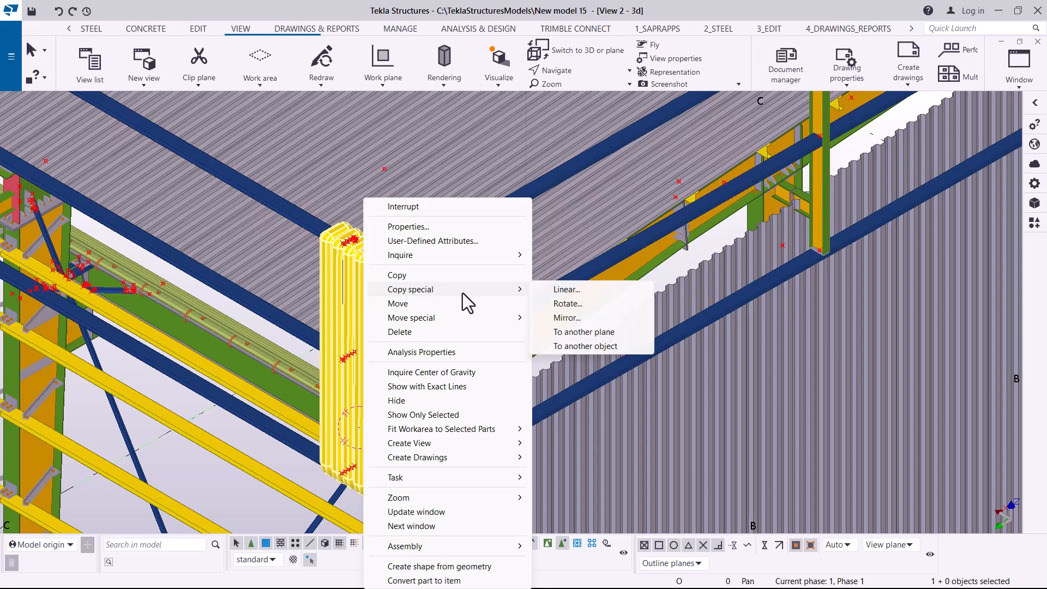
{"action": "left_click", "coordinate": [566, 290]}
{"action": "left_click", "coordinate": [732, 235]}
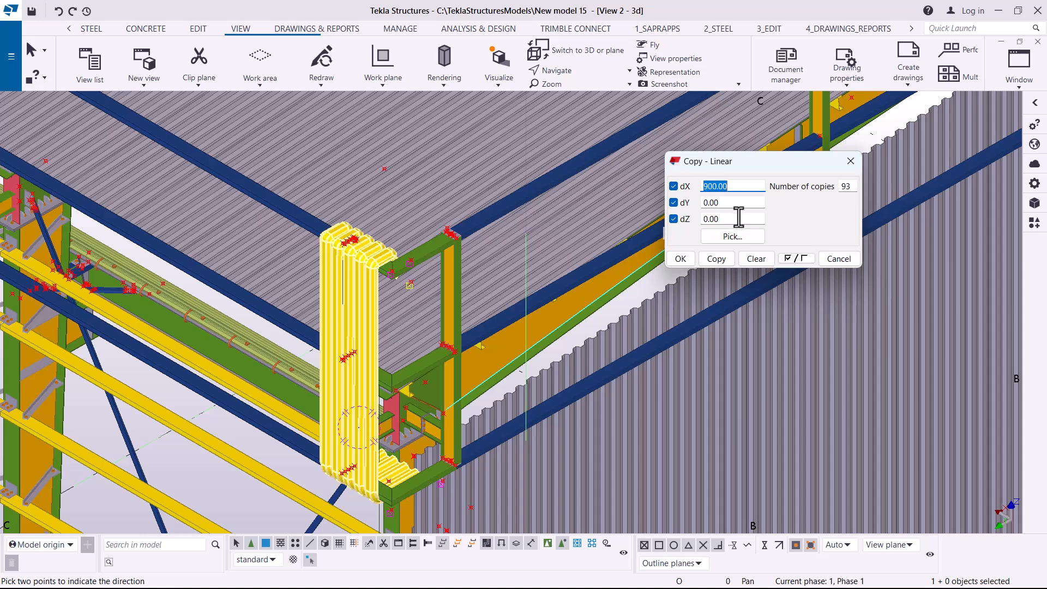
{"action": "left_click", "coordinate": [753, 260]}
{"action": "left_click_drag", "start_coordinate": [725, 186], "coordinate": [694, 196]}
{"action": "double_click", "coordinate": [844, 186]}
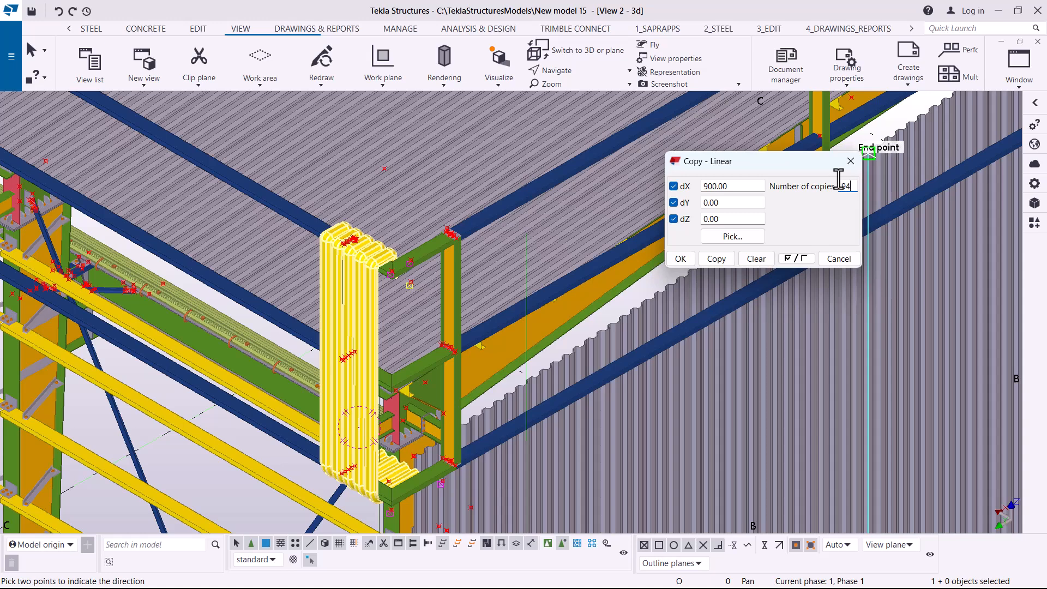
{"action": "left_click", "coordinate": [716, 259]}
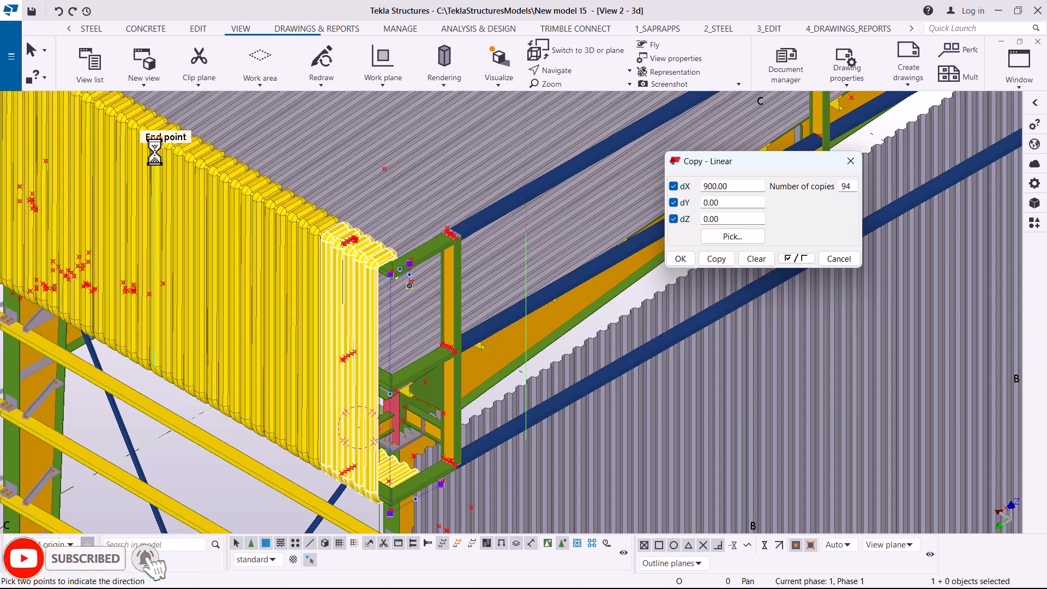
{"action": "left_click", "coordinate": [681, 259]}
- Examine the copied fascia panels along the whole long wall, including the far-end corner
{"action": "scroll", "coordinate": [708, 218], "scroll_direction": "down", "scroll_amount": 6}
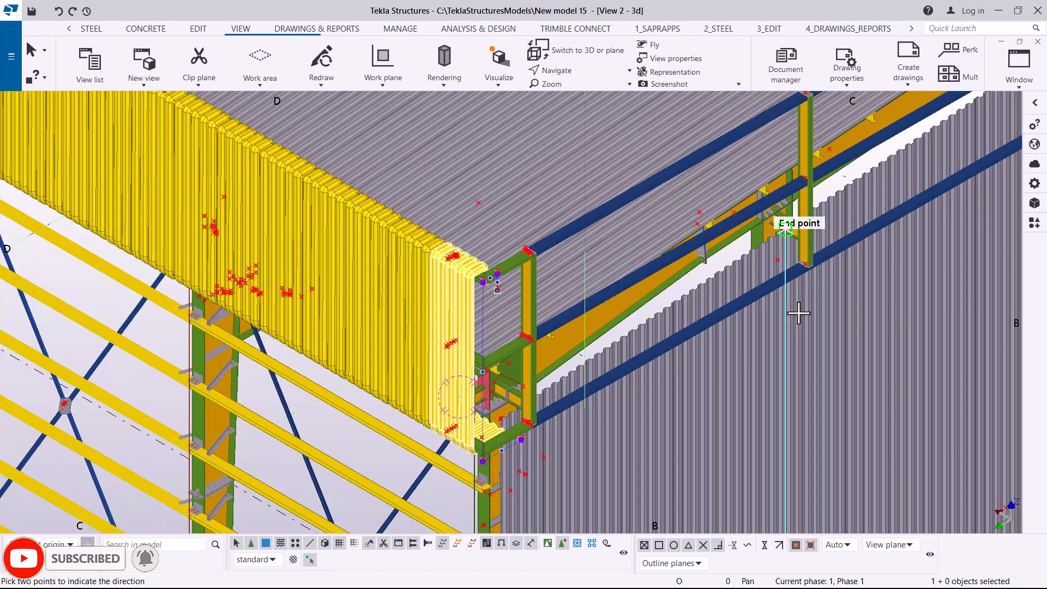
{"action": "scroll", "coordinate": [839, 357], "scroll_direction": "down", "scroll_amount": 8}
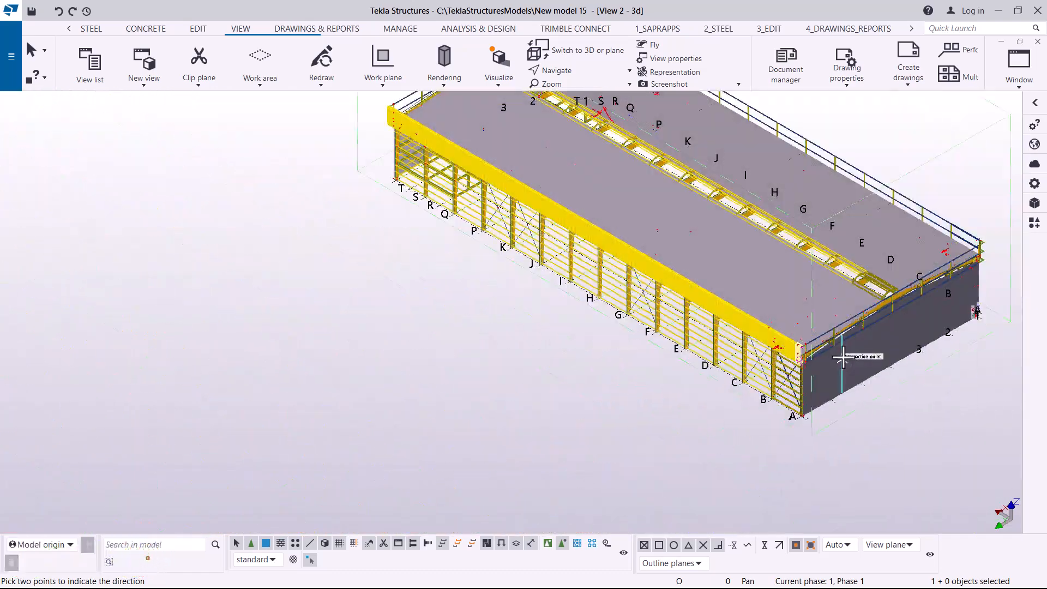
{"action": "scroll", "coordinate": [498, 163], "scroll_direction": "up", "scroll_amount": 10}
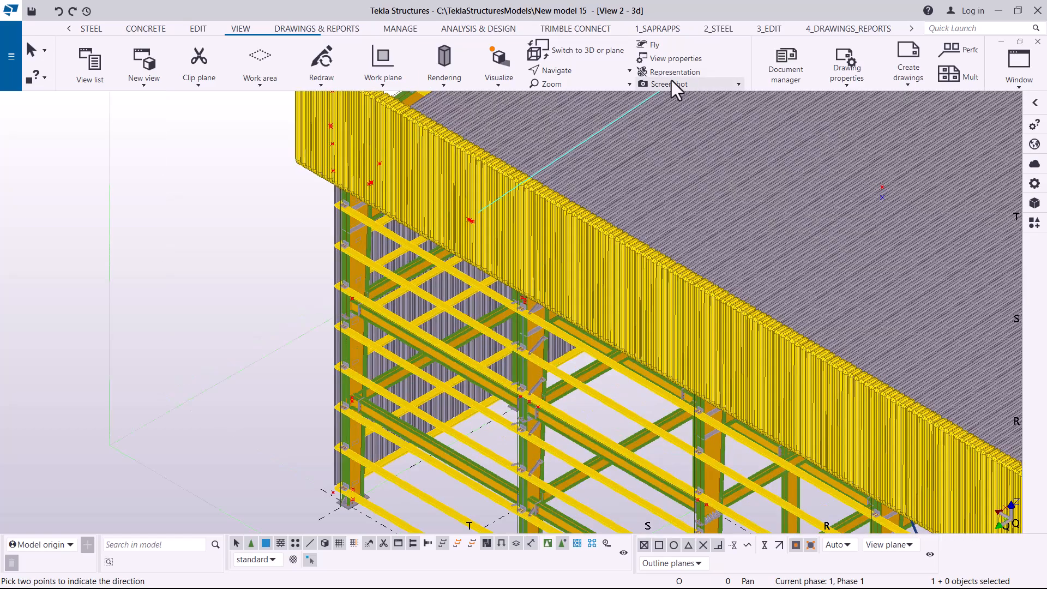
{"action": "left_click", "coordinate": [571, 71]}
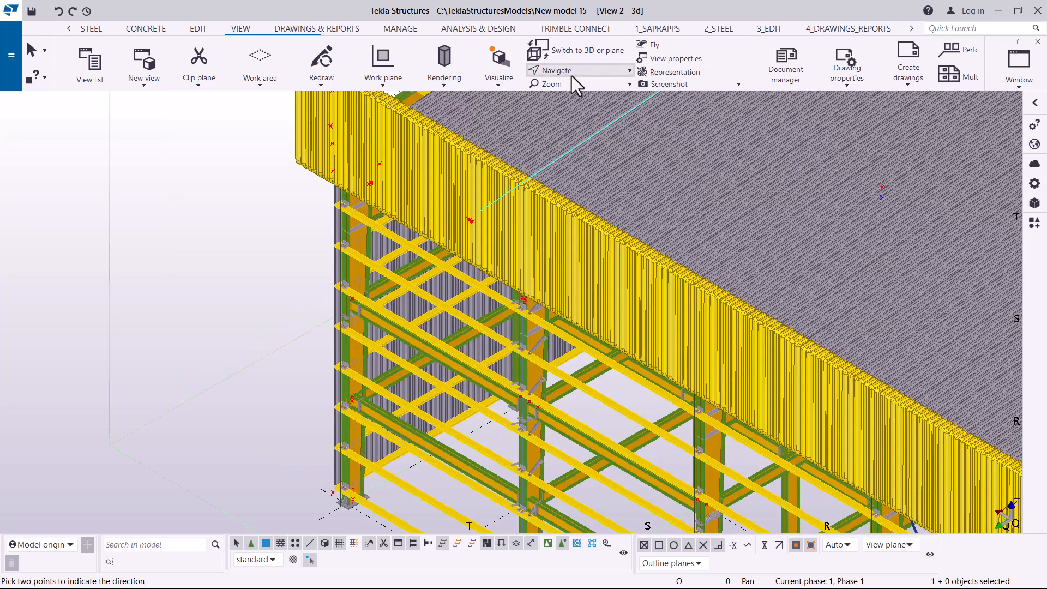
{"action": "left_click", "coordinate": [572, 93]}
{"action": "mouse_move", "coordinate": [593, 225]}
{"action": "left_mouse_down"}
{"action": "mouse_move", "coordinate": [589, 188]}
{"action": "mouse_move", "coordinate": [624, 155]}
{"action": "mouse_move", "coordinate": [747, 128]}
{"action": "mouse_move", "coordinate": [689, 206]}
{"action": "mouse_move", "coordinate": [582, 232]}
{"action": "mouse_move", "coordinate": [797, 259]}
{"action": "mouse_move", "coordinate": [748, 234]}
{"action": "mouse_move", "coordinate": [833, 224]}
{"action": "mouse_move", "coordinate": [684, 229]}
{"action": "mouse_move", "coordinate": [535, 270]}
{"action": "mouse_move", "coordinate": [495, 269]}
{"action": "mouse_move", "coordinate": [136, 401]}
{"action": "left_mouse_up"}
{"action": "scroll", "coordinate": [206, 338], "scroll_direction": "up", "scroll_amount": 8}
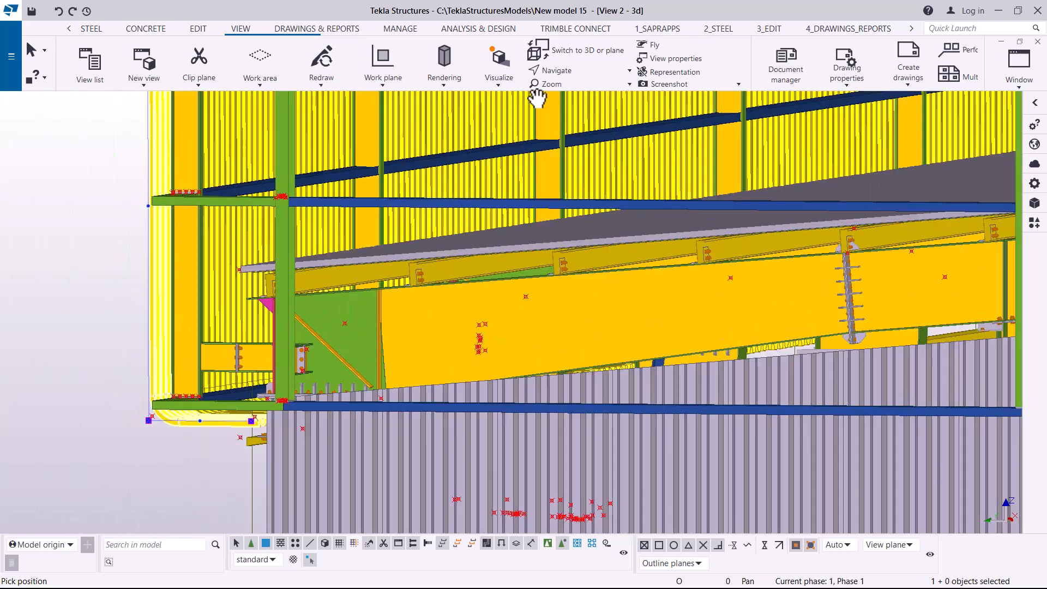
- Examine the fascia panels' rounded lower edge and their fit to the corner brackets from the gable side and below
{"action": "left_click", "coordinate": [576, 71]}
{"action": "left_click", "coordinate": [578, 93]}
{"action": "left_click", "coordinate": [327, 292]}
{"action": "mouse_move", "coordinate": [334, 292]}
{"action": "left_mouse_down"}
{"action": "mouse_move", "coordinate": [437, 276]}
{"action": "mouse_move", "coordinate": [453, 235]}
{"action": "mouse_move", "coordinate": [435, 224]}
{"action": "mouse_move", "coordinate": [397, 227]}
{"action": "mouse_move", "coordinate": [475, 166]}
{"action": "left_mouse_up"}
{"action": "right_click", "coordinate": [514, 159]}
{"action": "left_click", "coordinate": [514, 158]}
{"action": "right_click", "coordinate": [514, 159]}
{"action": "left_click", "coordinate": [545, 166]}
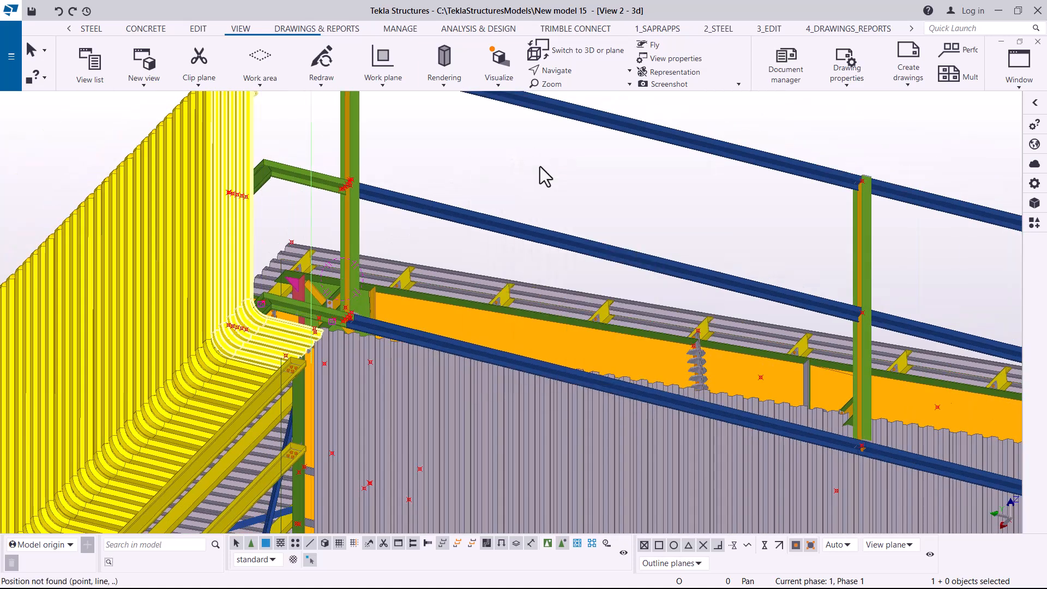
{"action": "left_click", "coordinate": [570, 73]}
{"action": "left_click", "coordinate": [575, 92]}
{"action": "left_click_drag", "start_coordinate": [308, 327], "coordinate": [468, 224]}
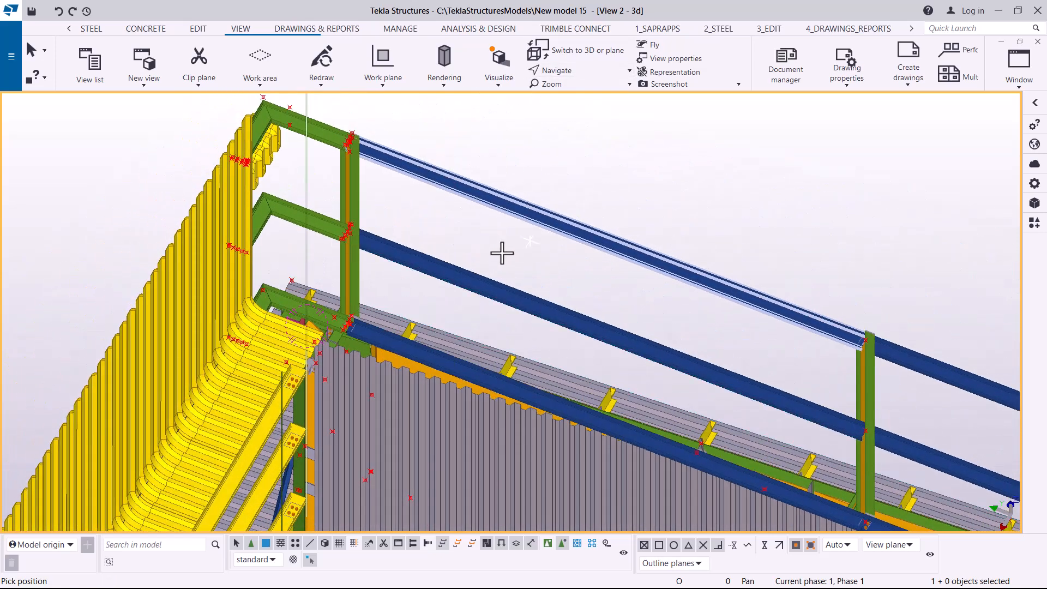
{"action": "right_click", "coordinate": [567, 148]}
{"action": "left_click", "coordinate": [608, 156]}
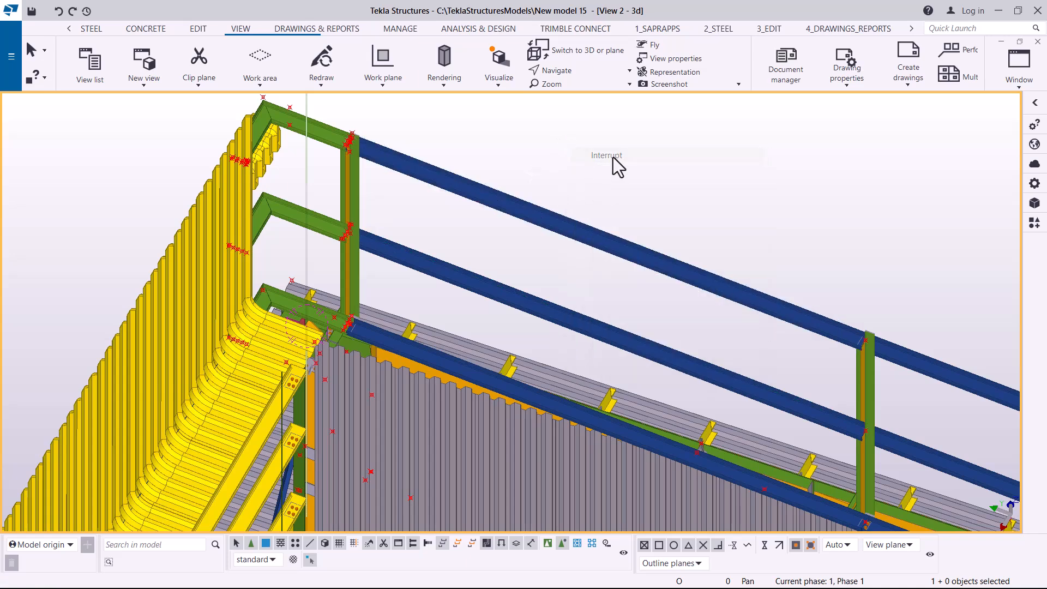